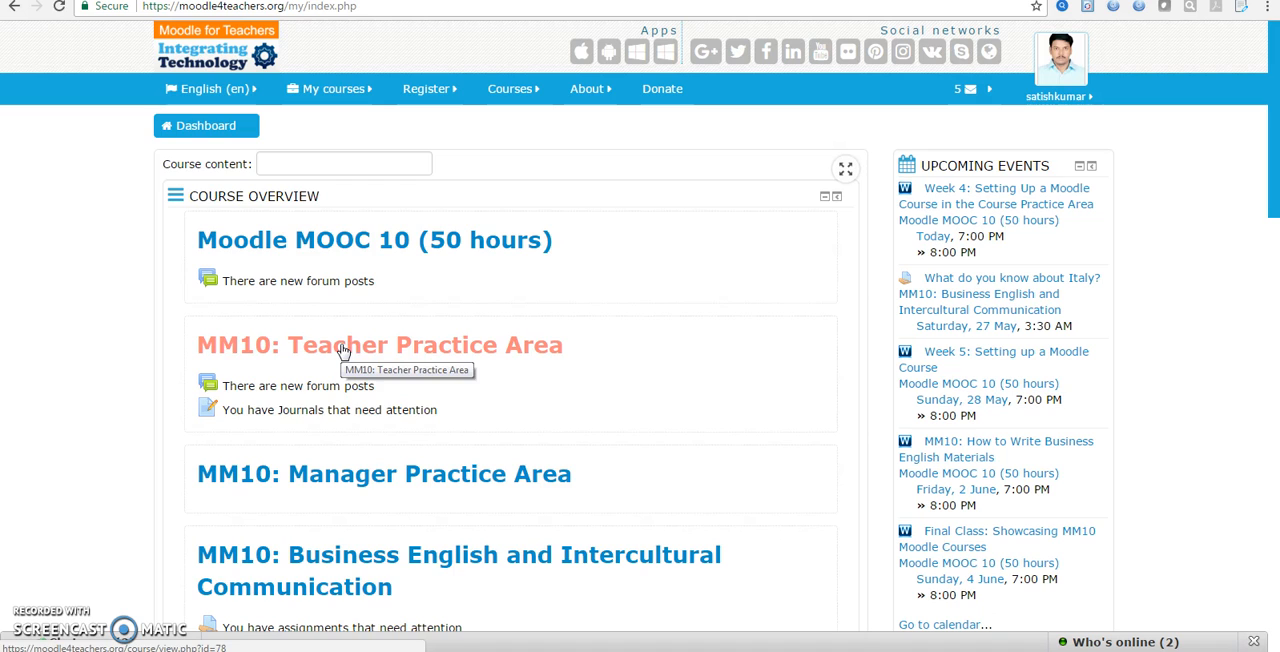
Open the MM10: Teacher Practice Area course and turn editing on for it
left_click(341, 349)
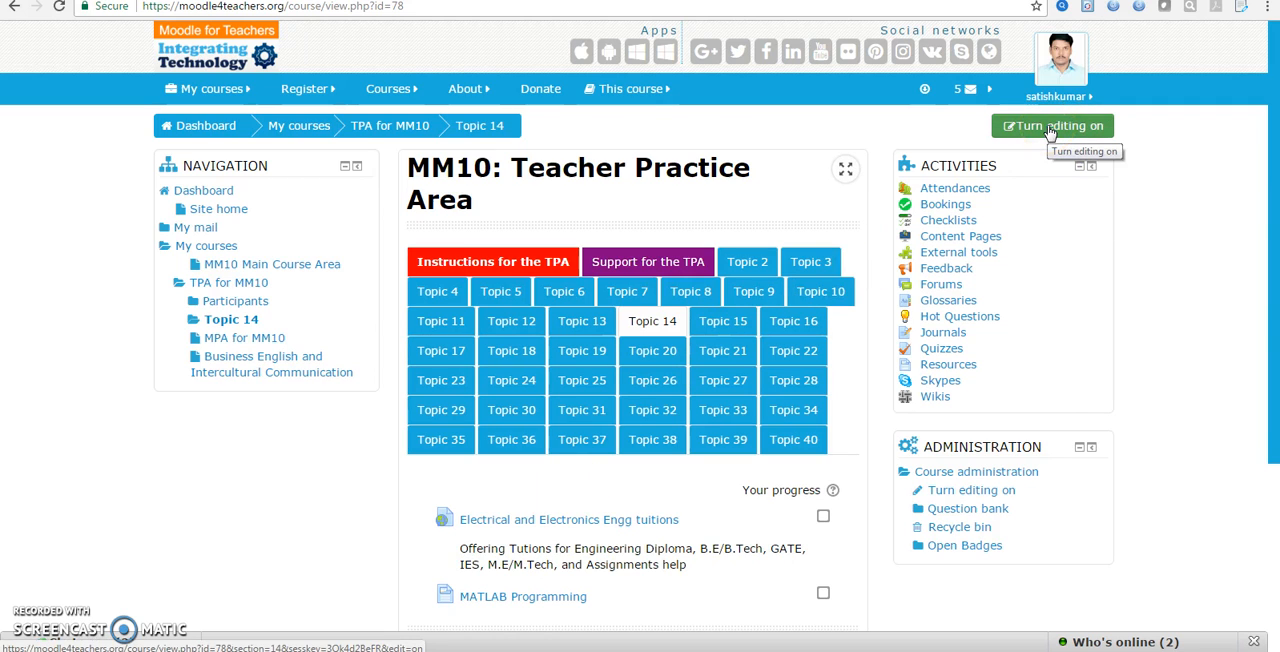
left_click(1014, 130)
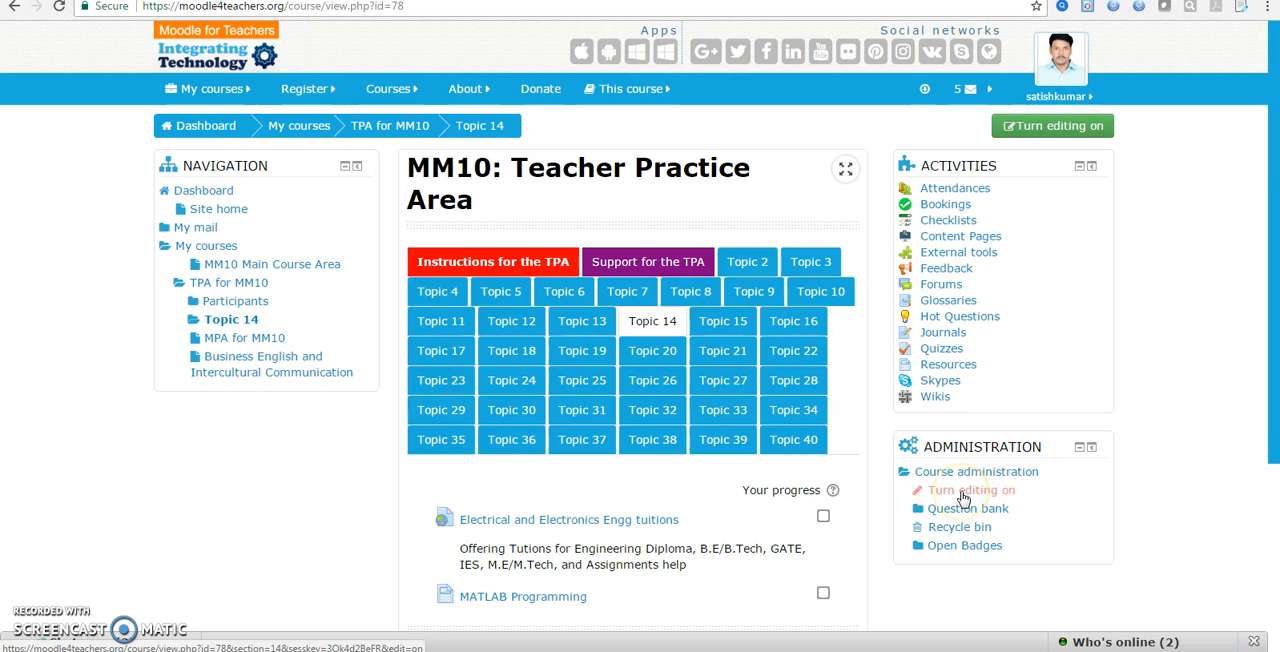
left_click(962, 494)
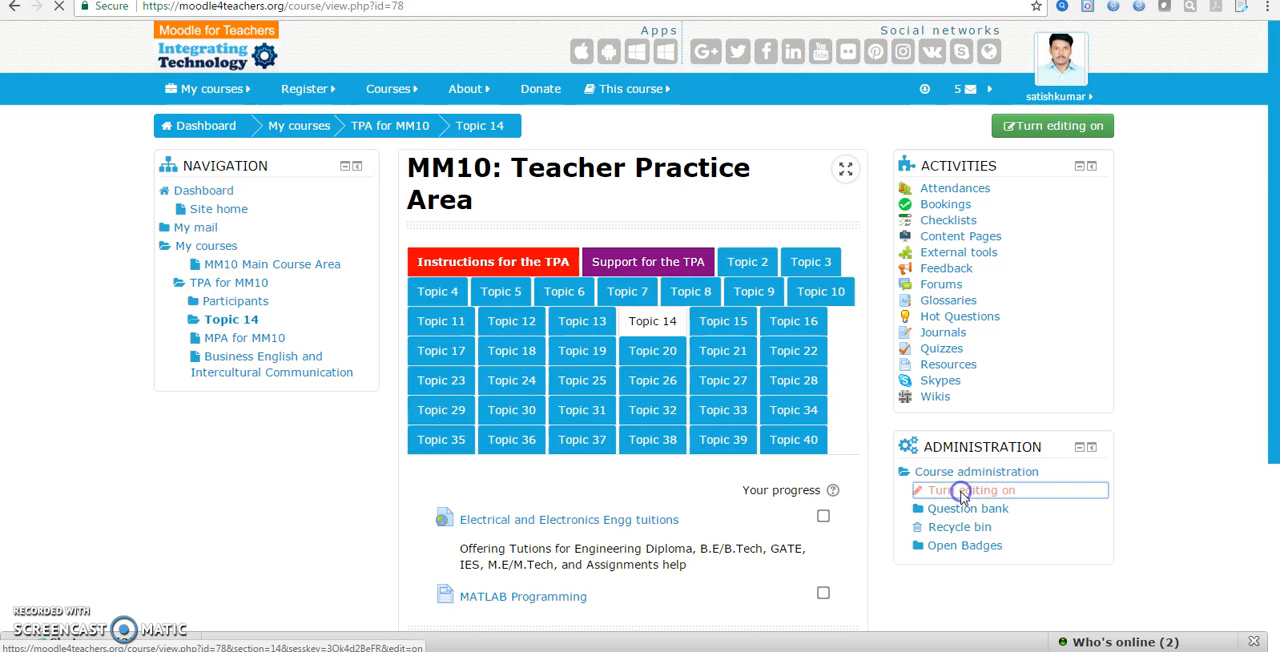
Open the activity and resource chooser for Topic 14 and look through the available activities
scroll(964, 497, "down", 1)
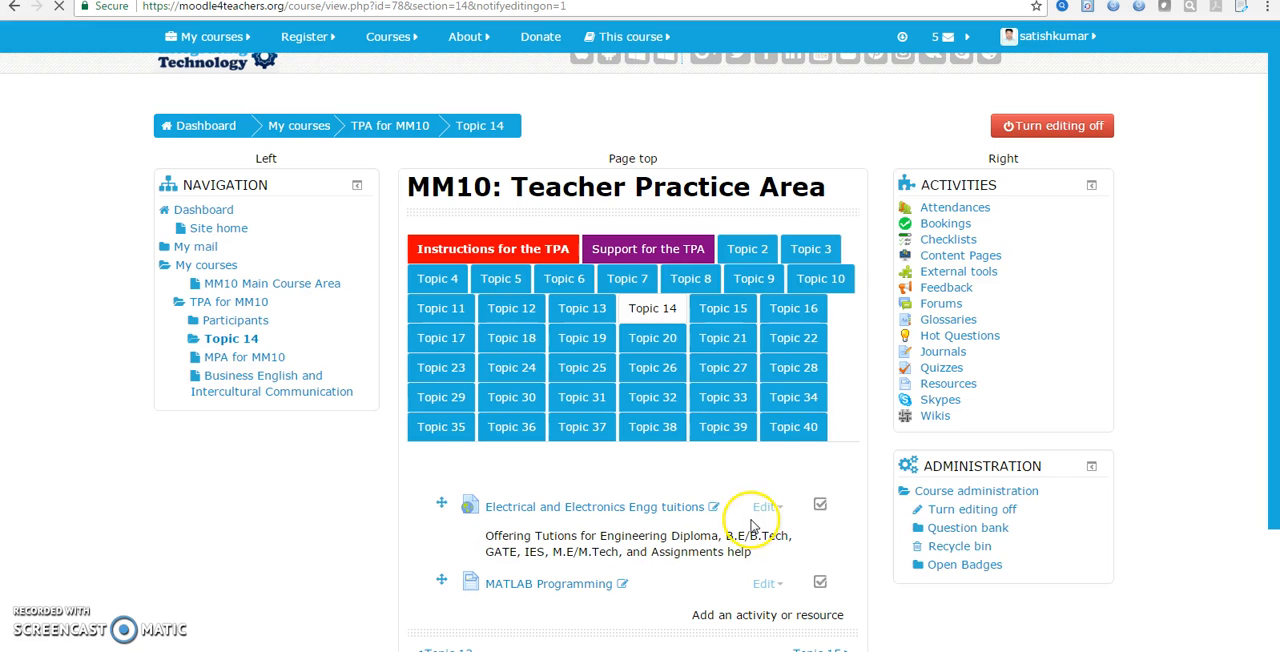
scroll(713, 615, "down", 2)
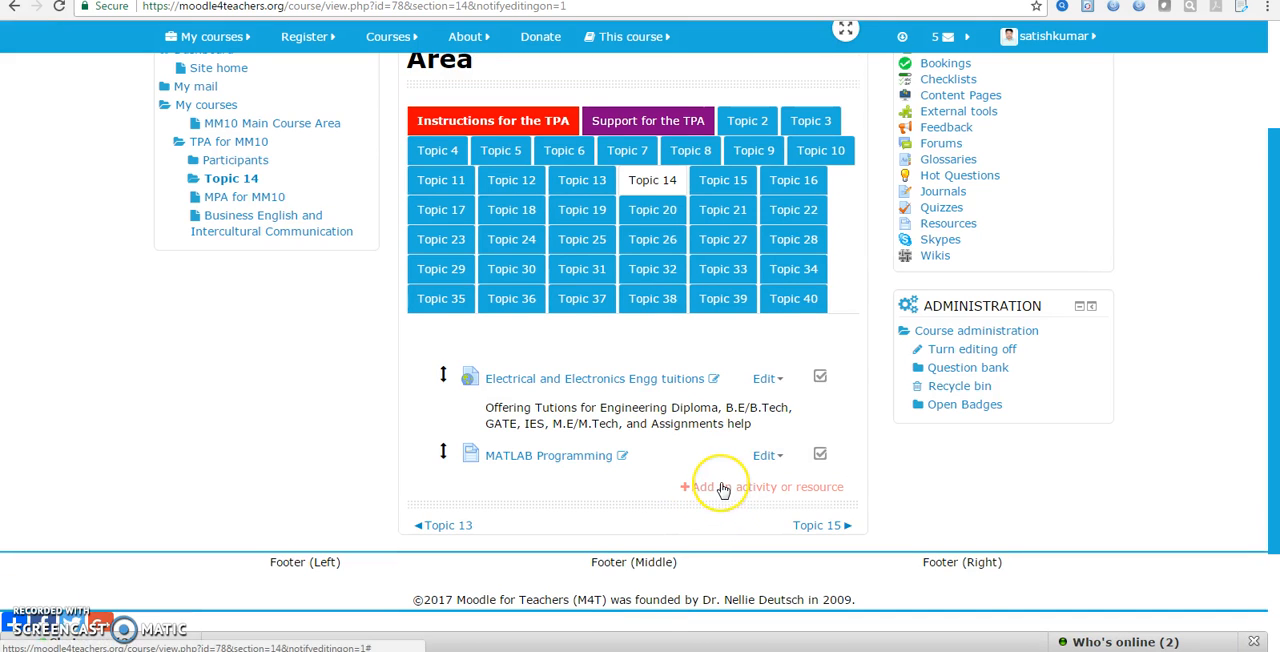
left_click(720, 487)
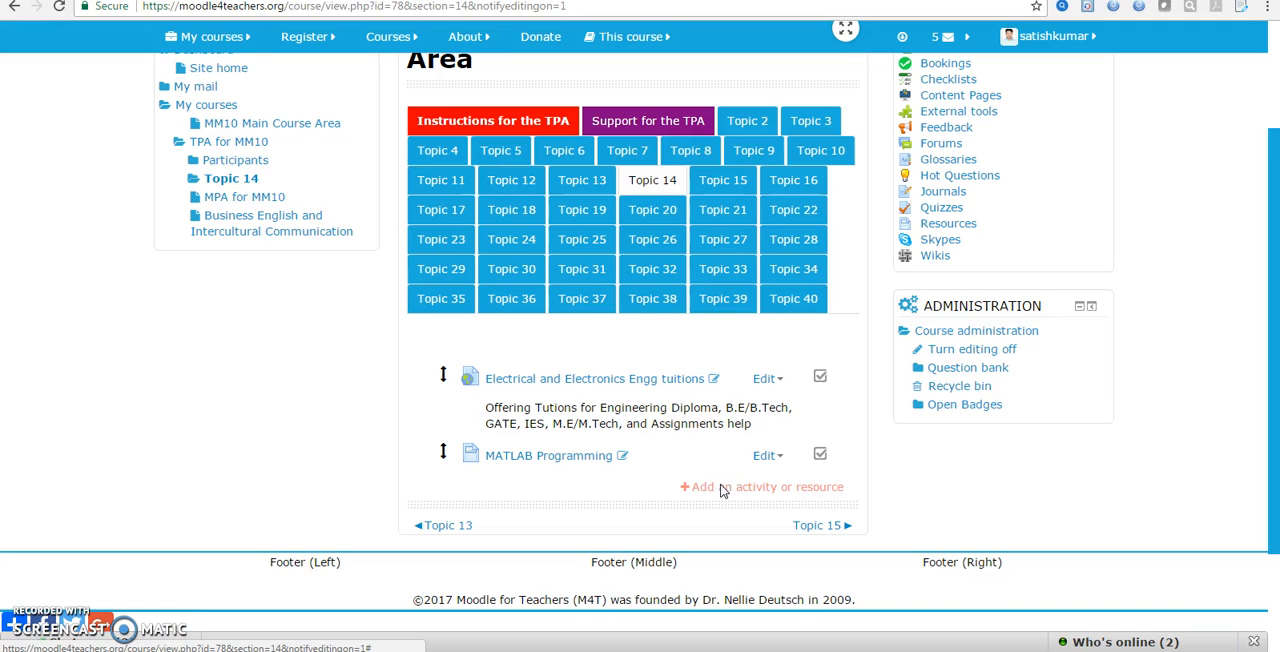
left_click(721, 486)
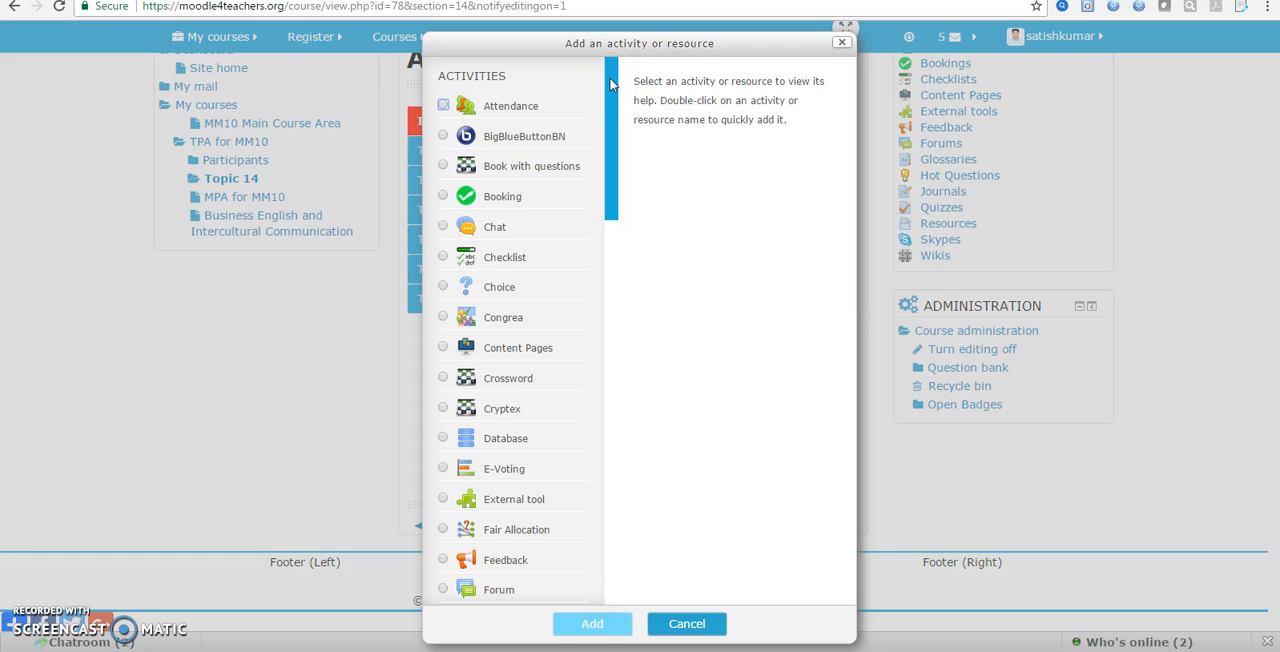
left_click_drag(610, 80, 610, 421)
left_click_drag(608, 271, 607, 77)
View the Attendance description in the chooser, then pick the Chat activity and add it to Topic 14
left_click(443, 105)
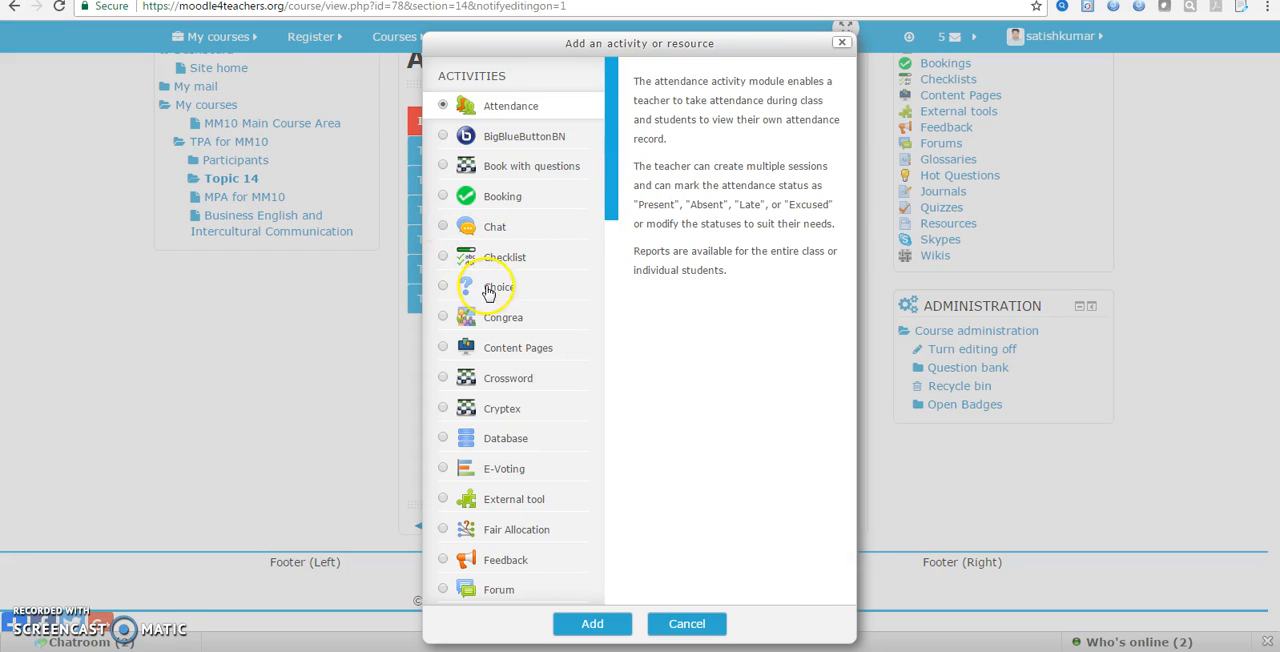
left_click(494, 228)
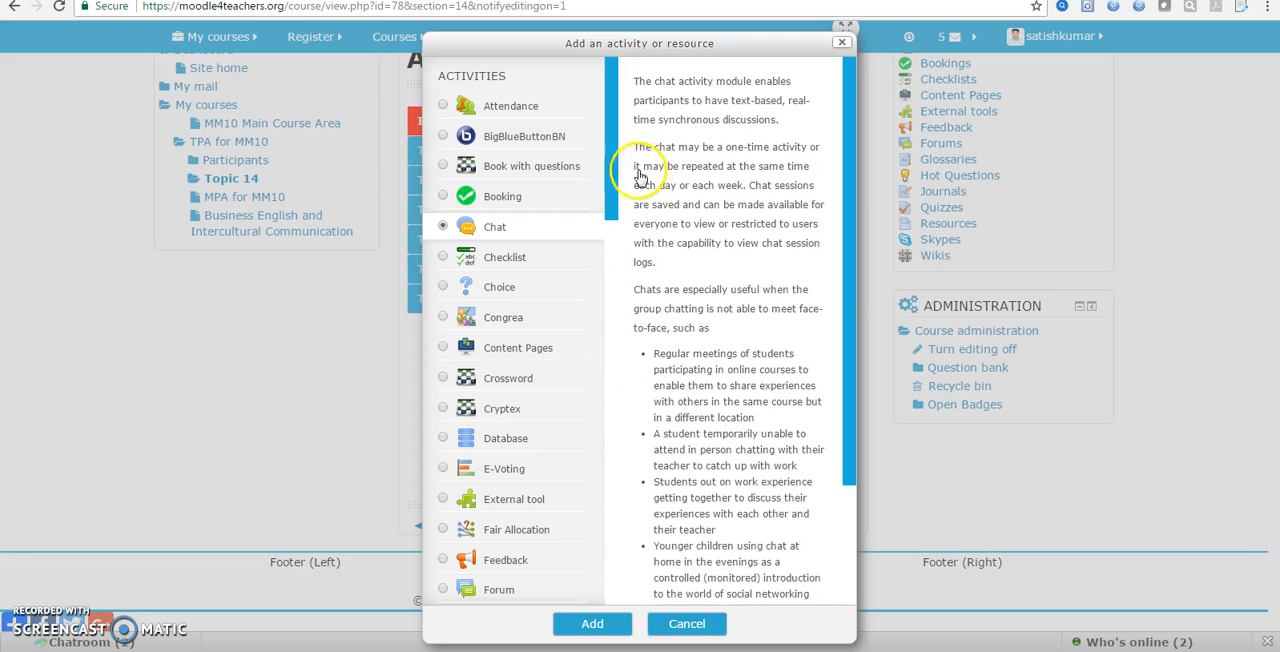
left_click_drag(610, 177, 607, 281)
left_click(488, 262)
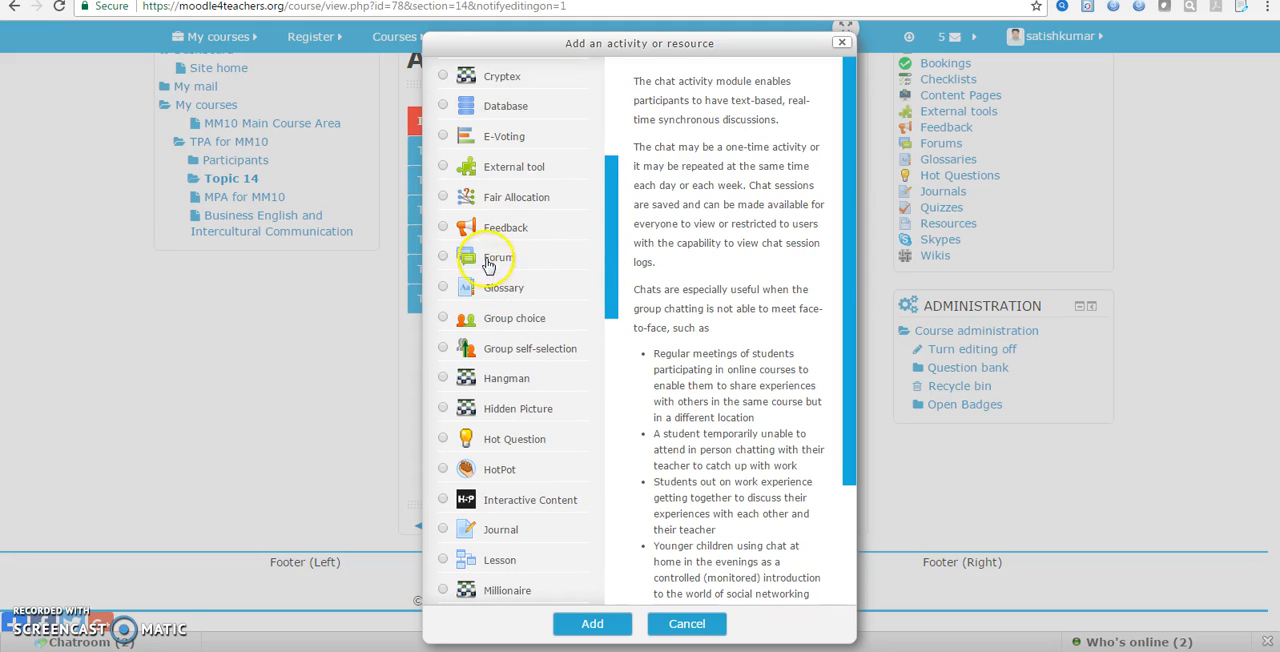
left_click_drag(611, 217, 612, 78)
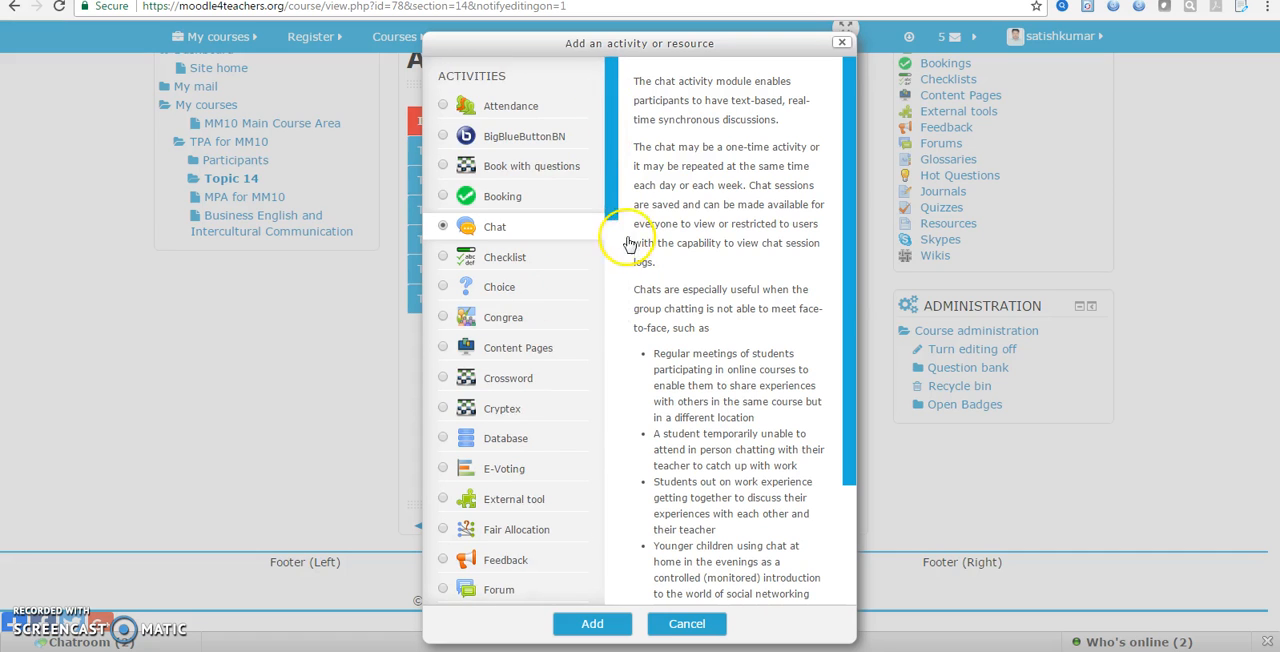
left_click(608, 117)
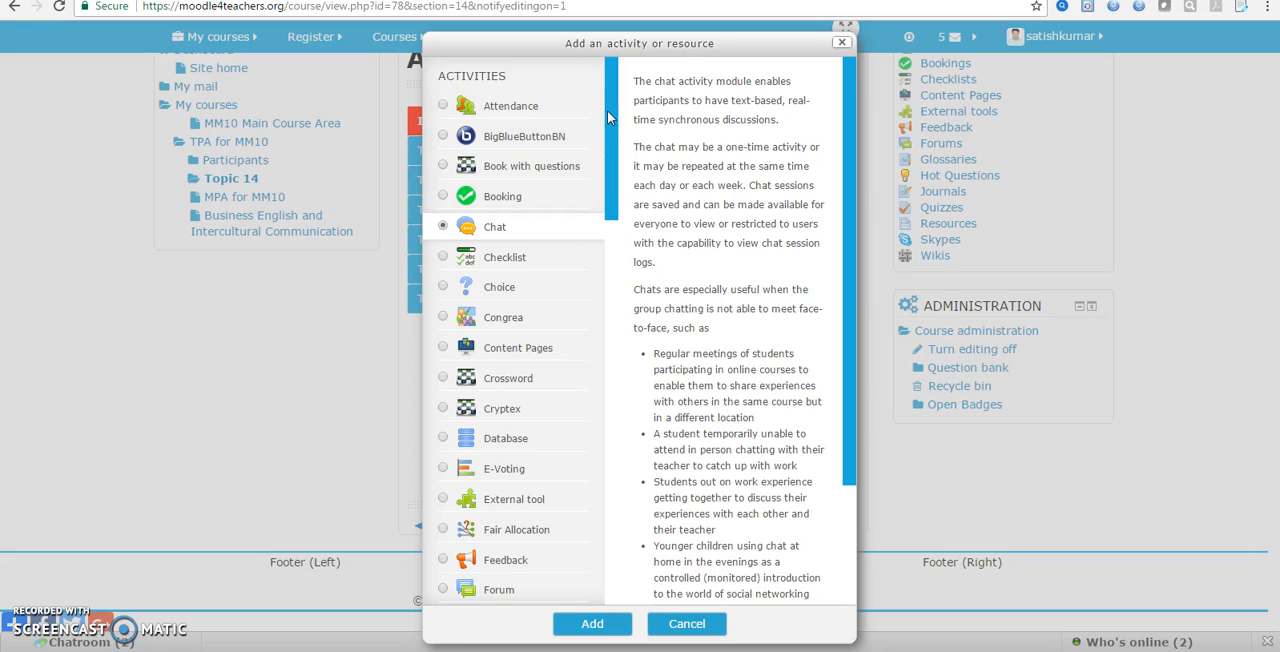
left_click(441, 228)
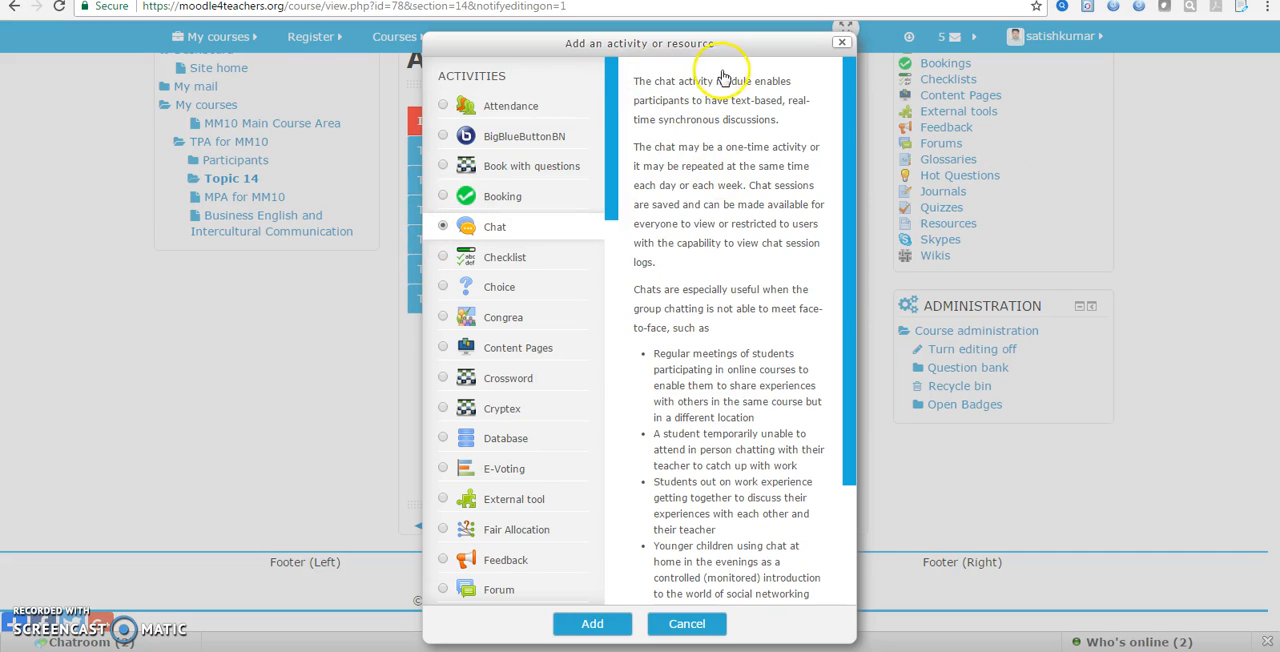
left_click_drag(847, 110, 834, 63)
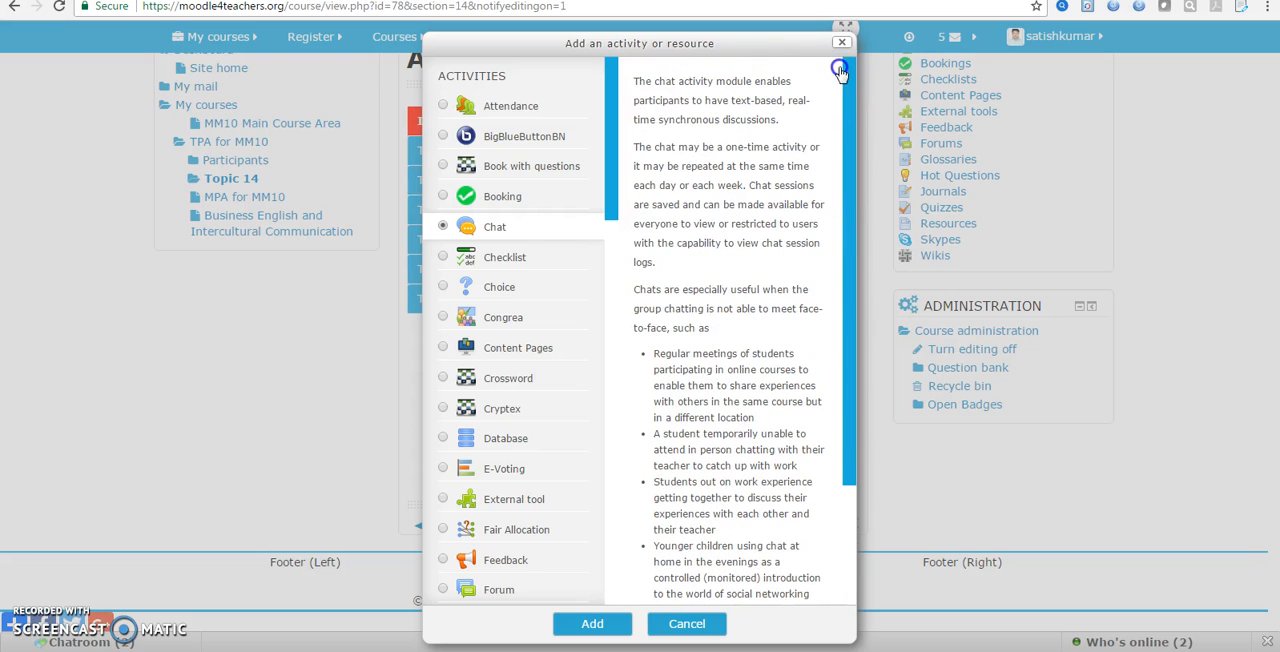
left_click(588, 625)
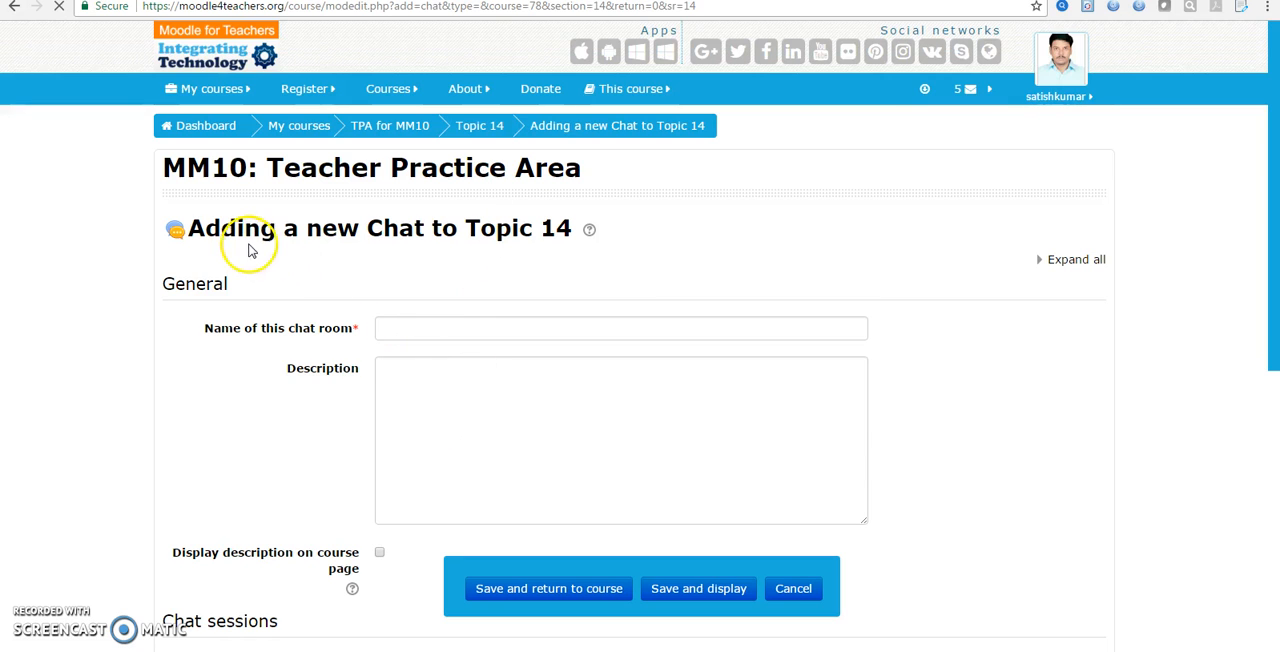
Name the new chat room "Chat about Matlab"
left_click(404, 327)
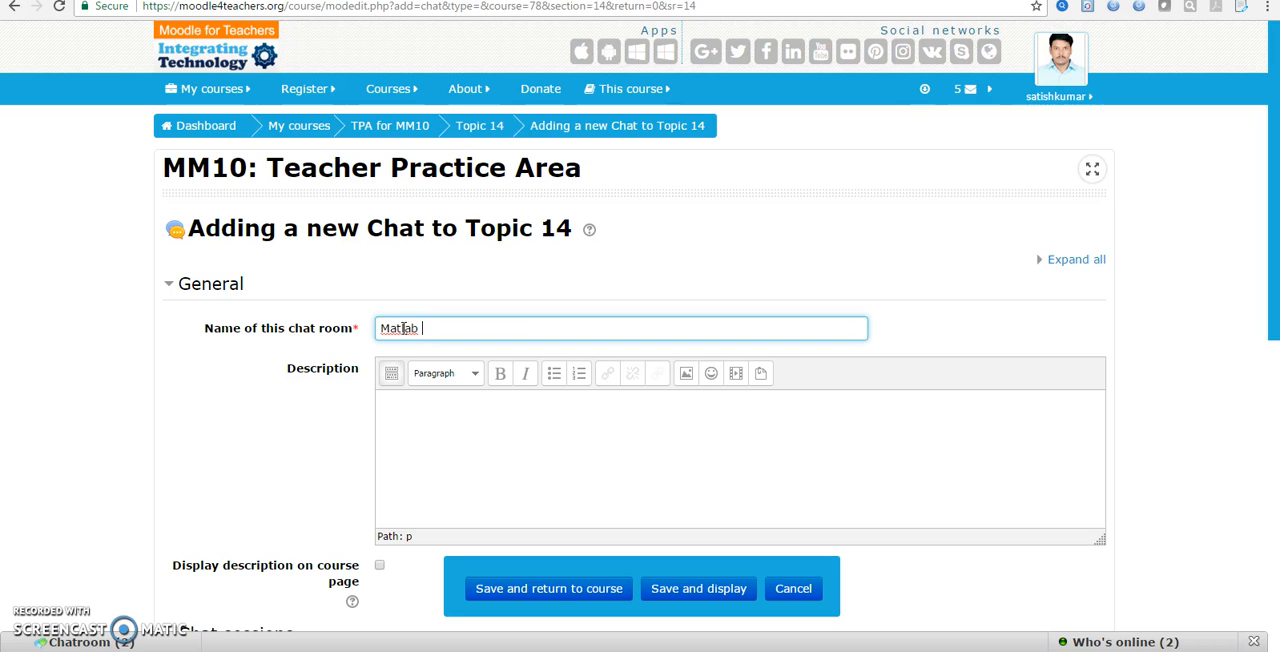
type("di")
type("Chat ")
type("ab")
type("out")
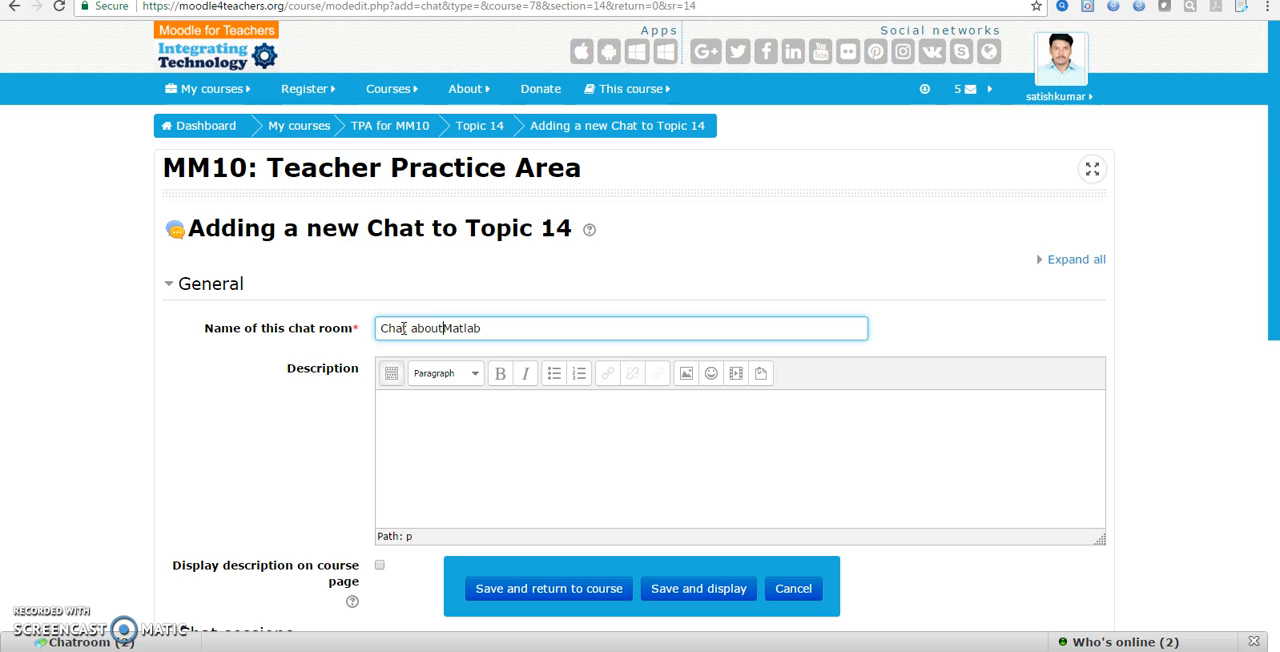
Enter "chat about Programming" as the description, enable displaying it on the course page, and read that option's help
left_click(414, 474)
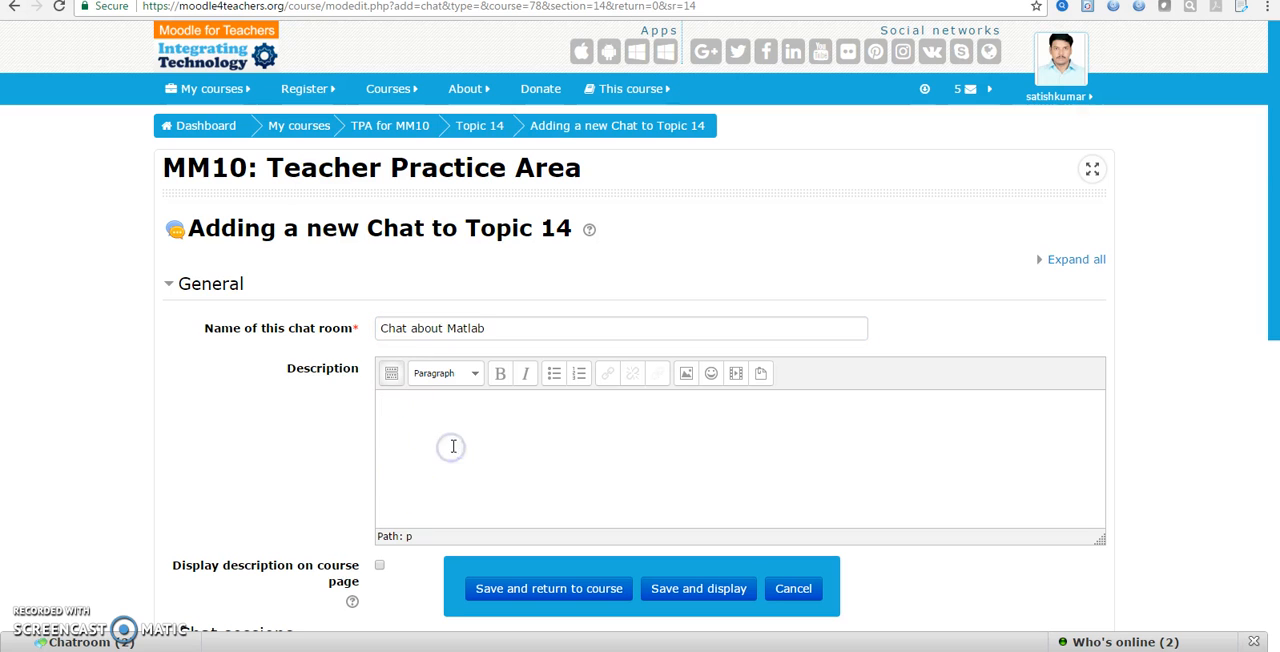
scroll(326, 380, "down", 2)
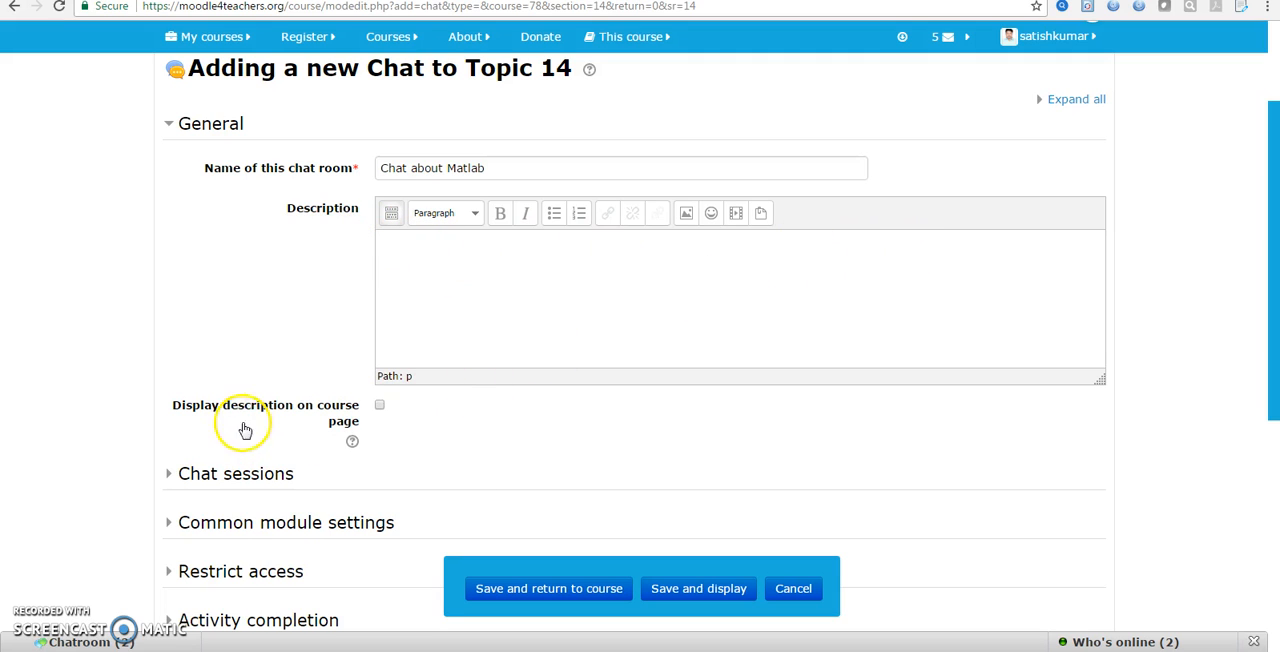
left_click(428, 300)
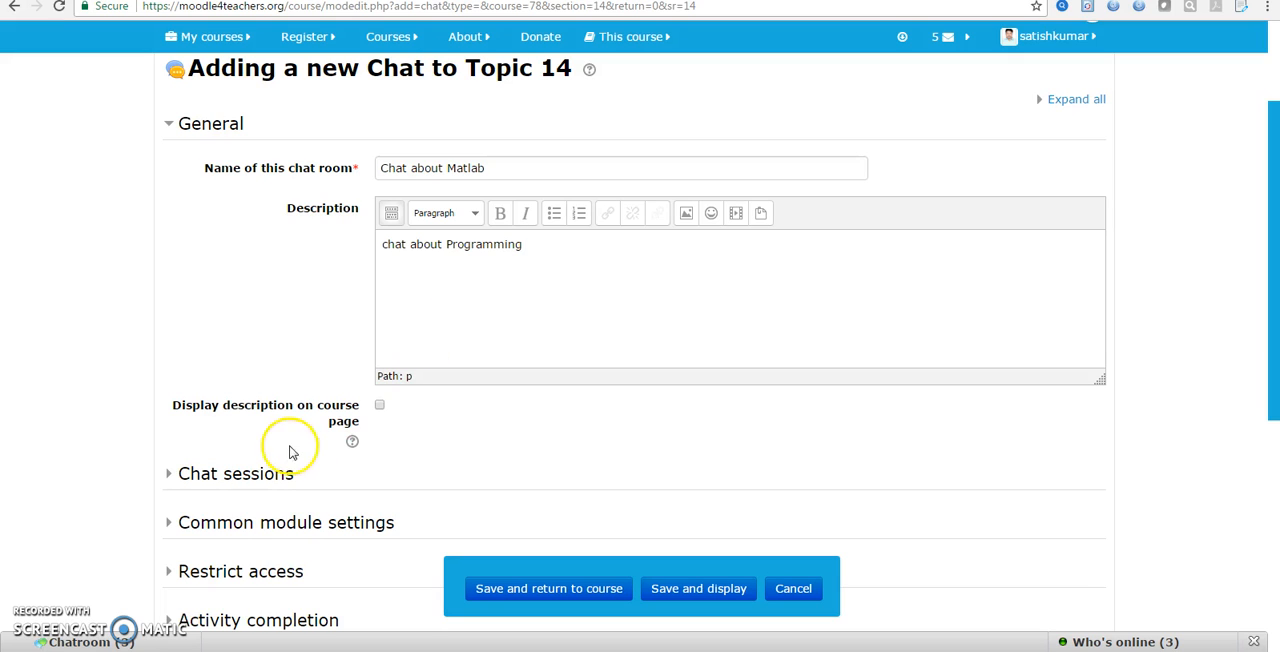
left_click(380, 405)
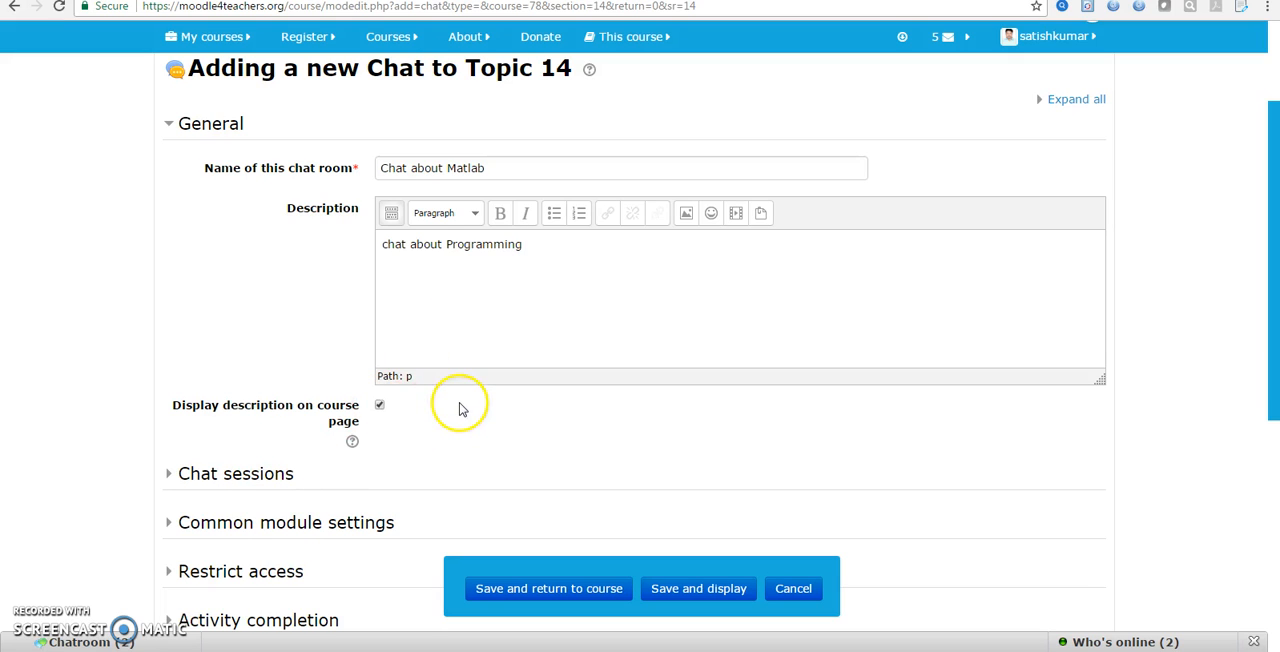
scroll(380, 400, "down", 1)
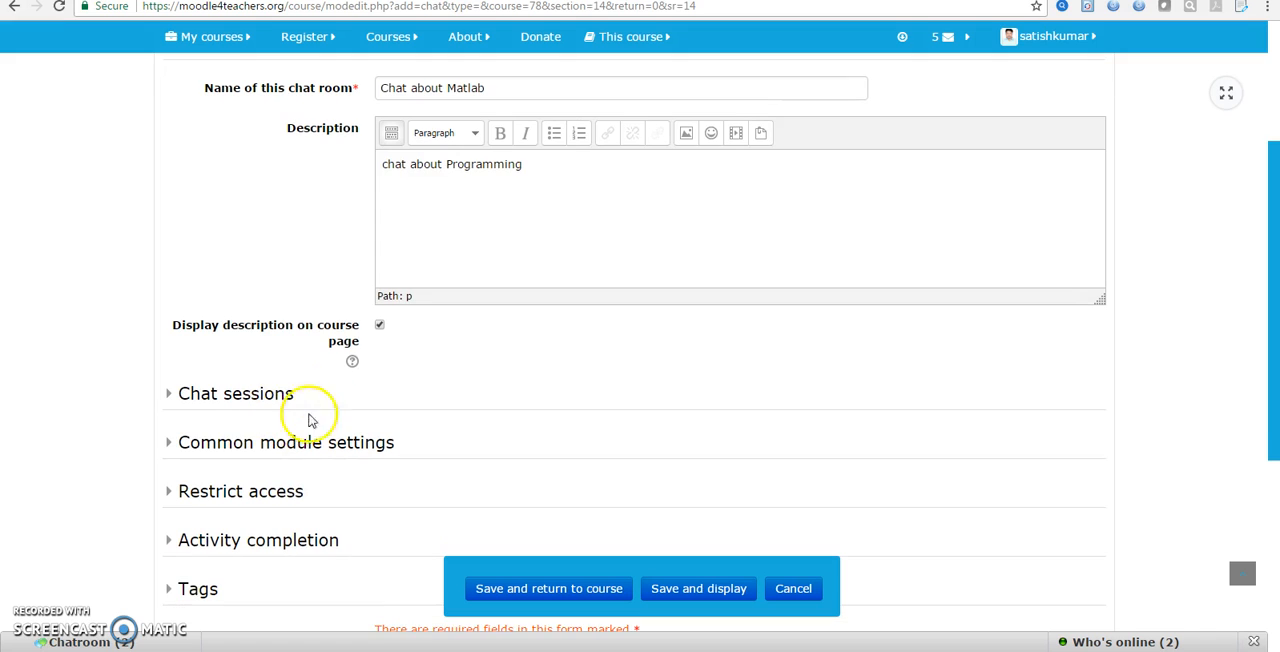
left_click(353, 364)
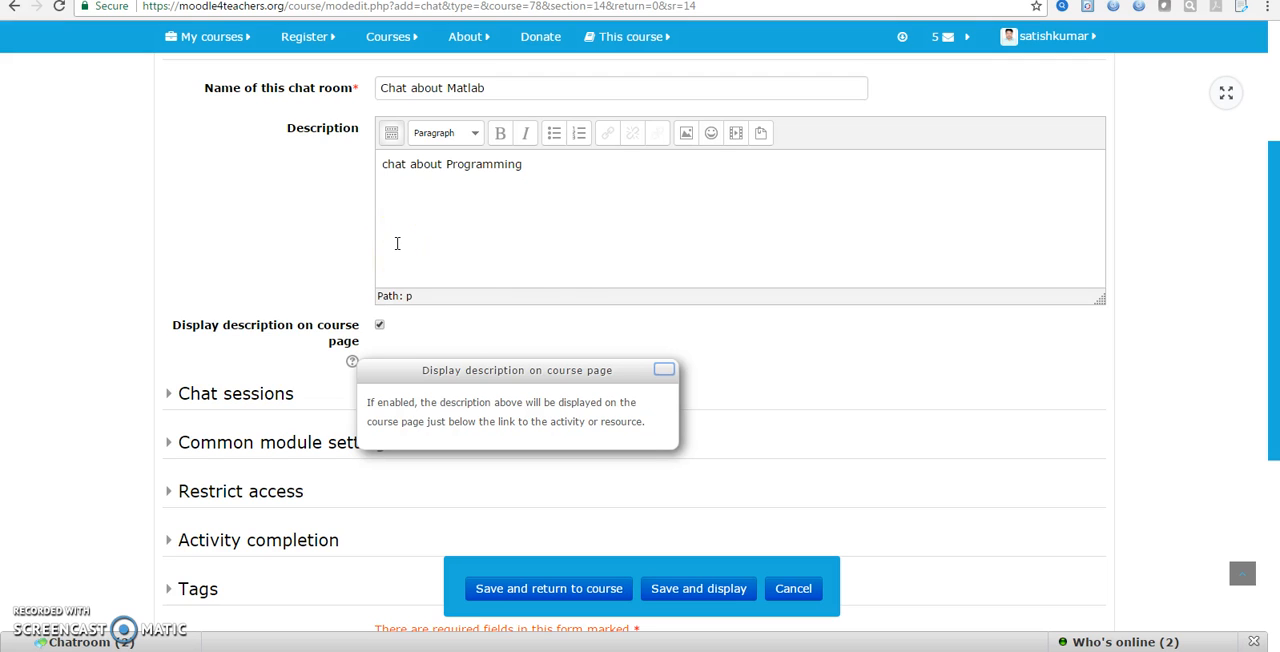
left_click(664, 370)
In the chat session settings, set the next chat day to 22 and repeat sessions at the same time every day
left_click(237, 393)
scroll(300, 420, "down", 3)
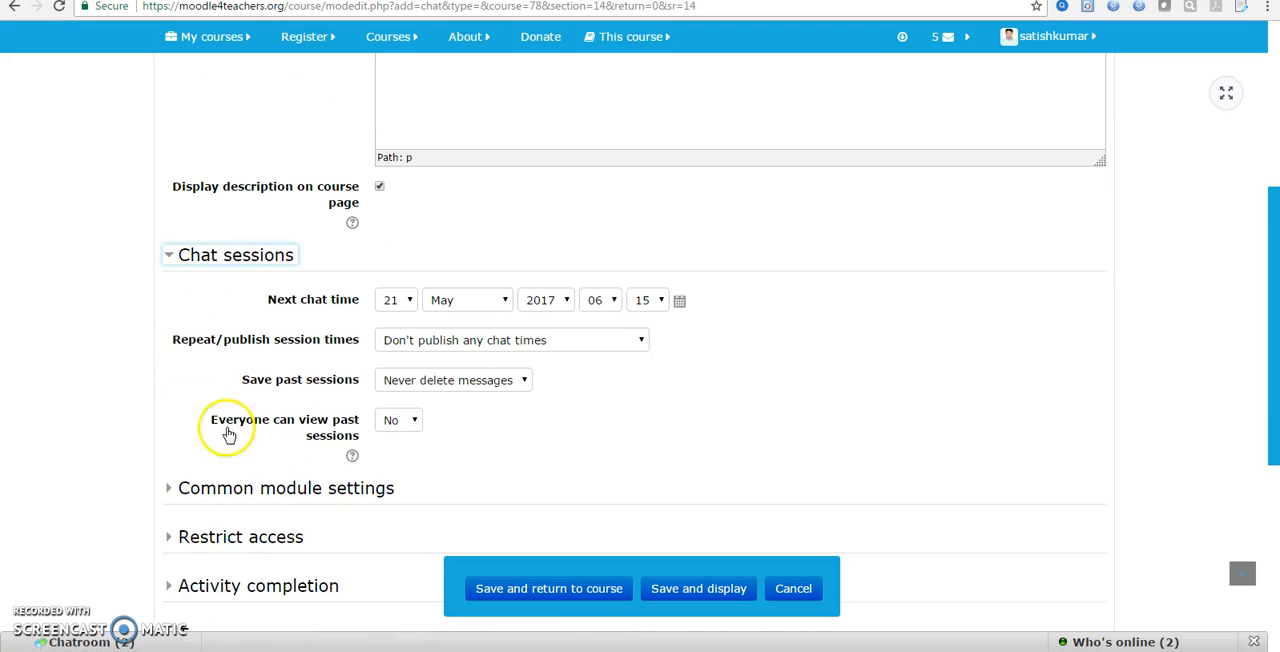
left_click(406, 282)
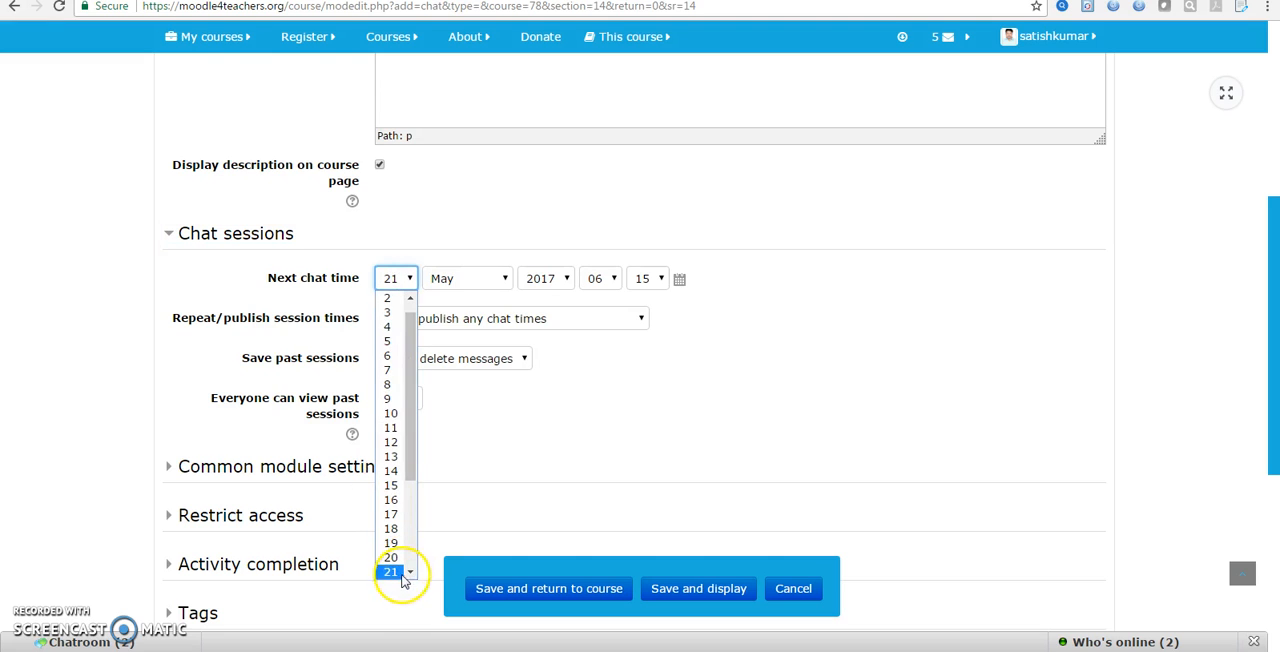
scroll(408, 572, "down", 1)
left_click(408, 553)
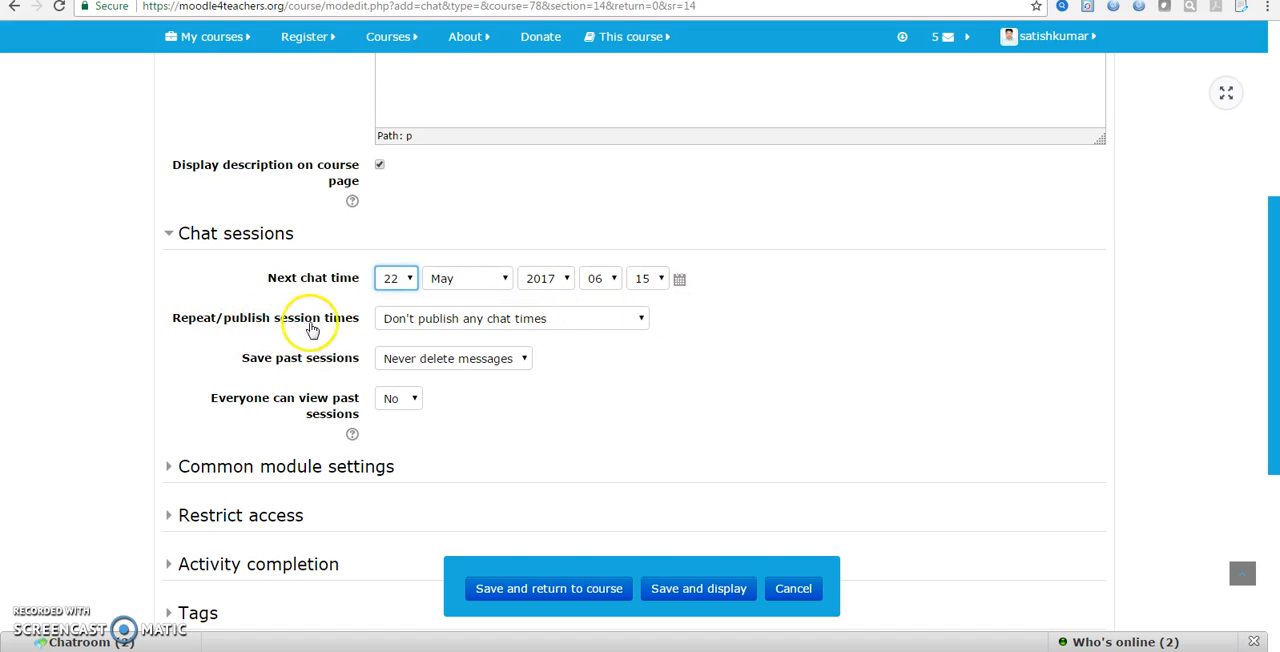
left_click(636, 320)
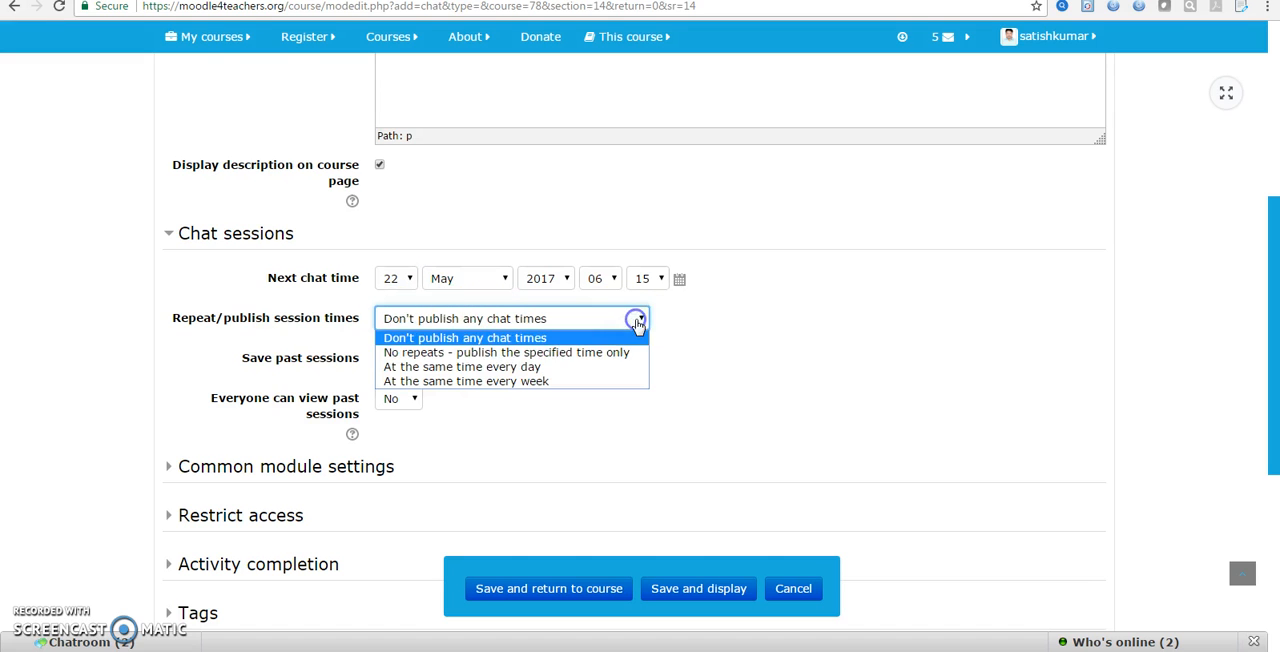
left_click(428, 370)
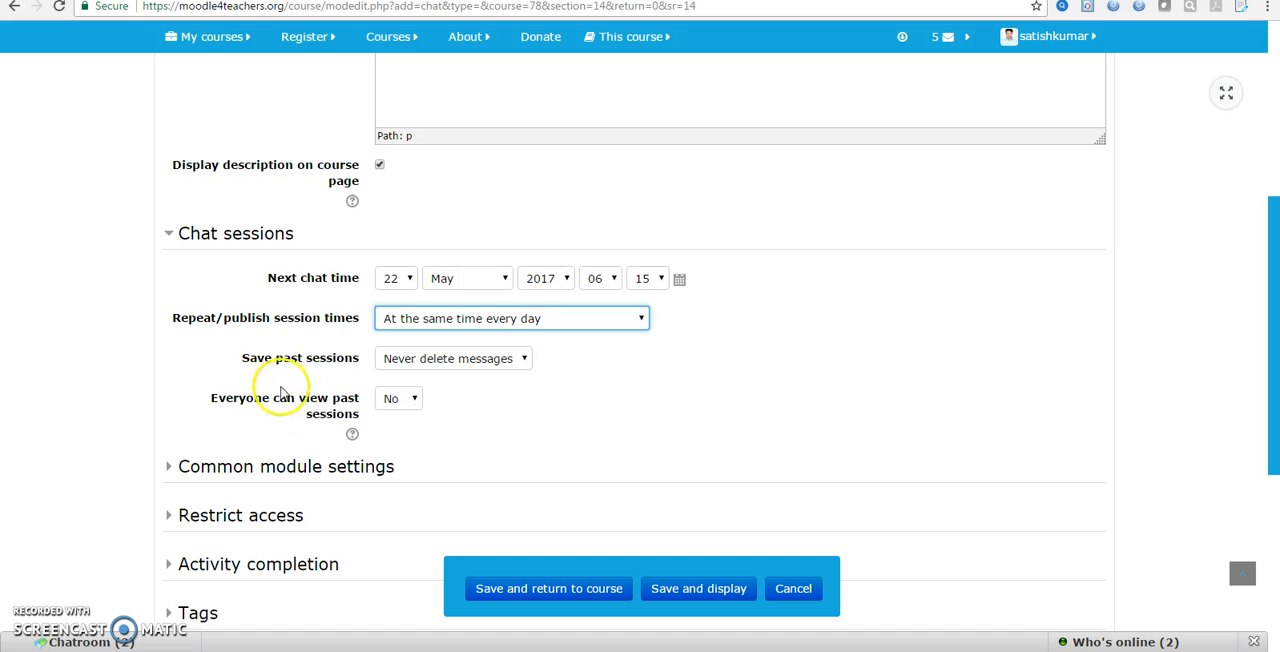
Set past chat sessions to be saved for 2 days
left_click(507, 360)
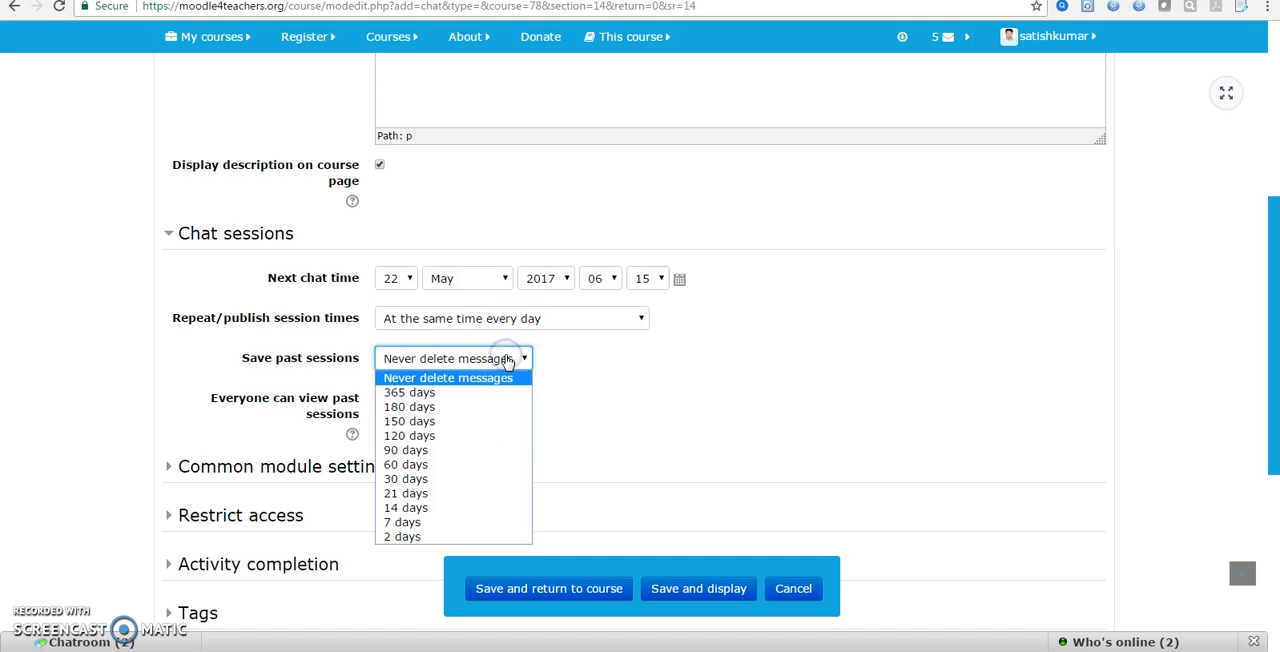
left_click(400, 537)
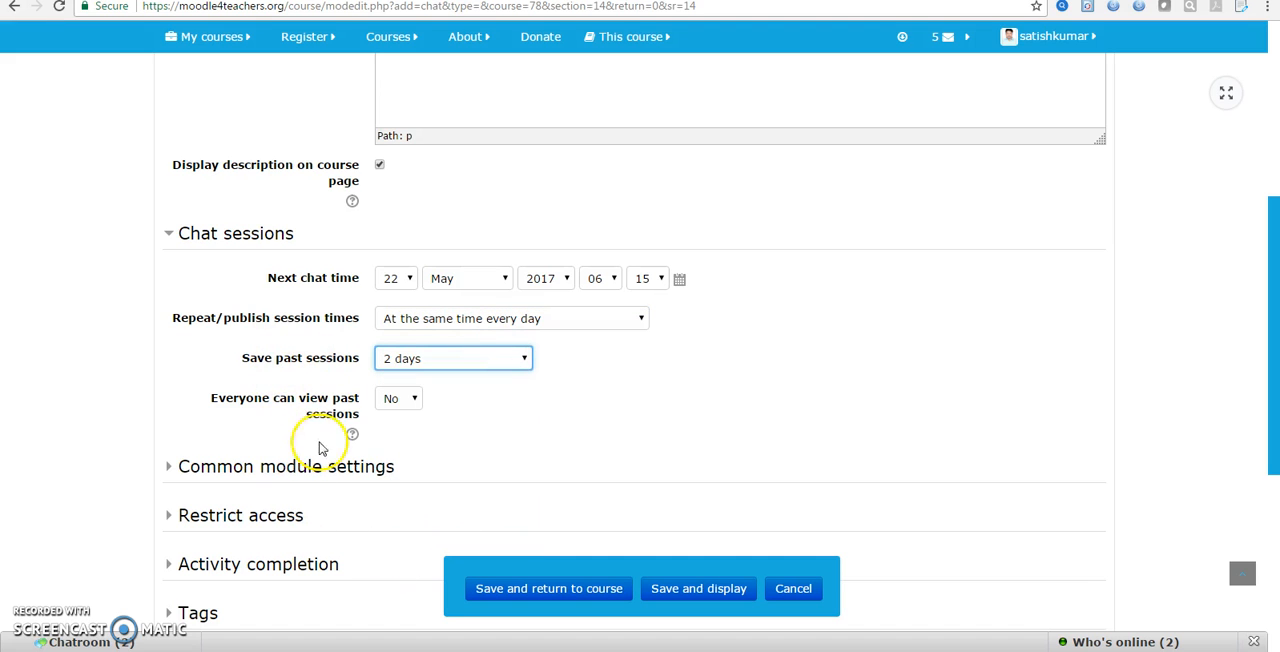
left_click(415, 362)
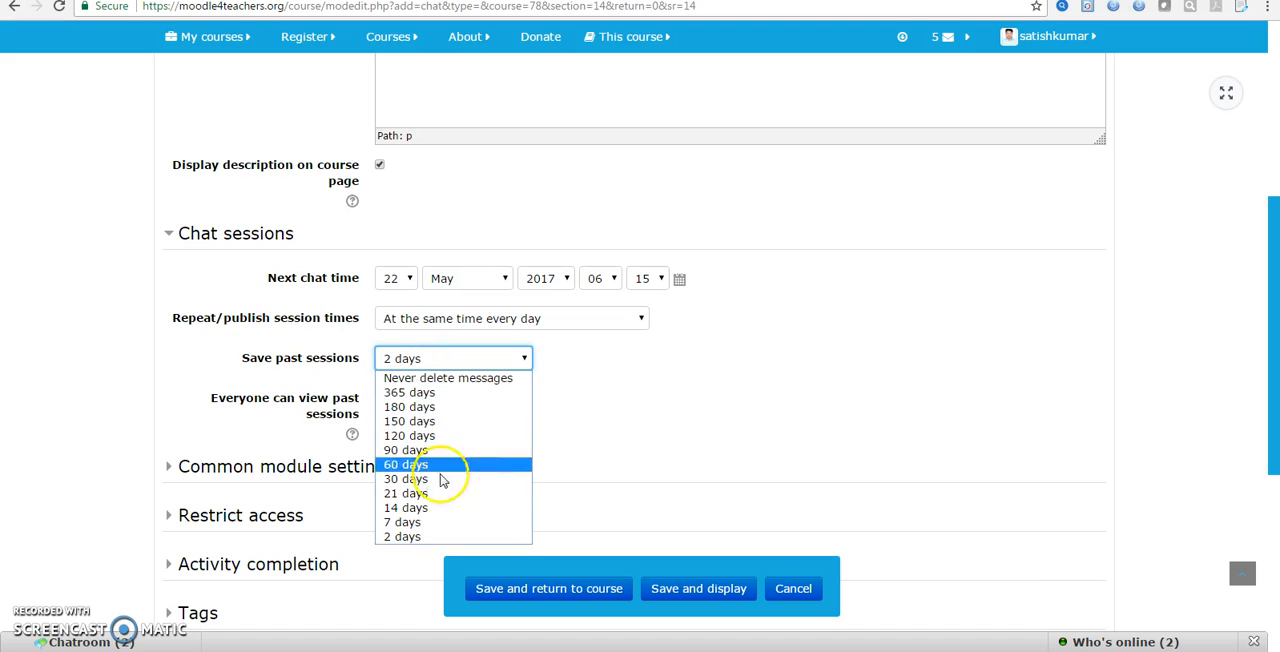
left_click(410, 537)
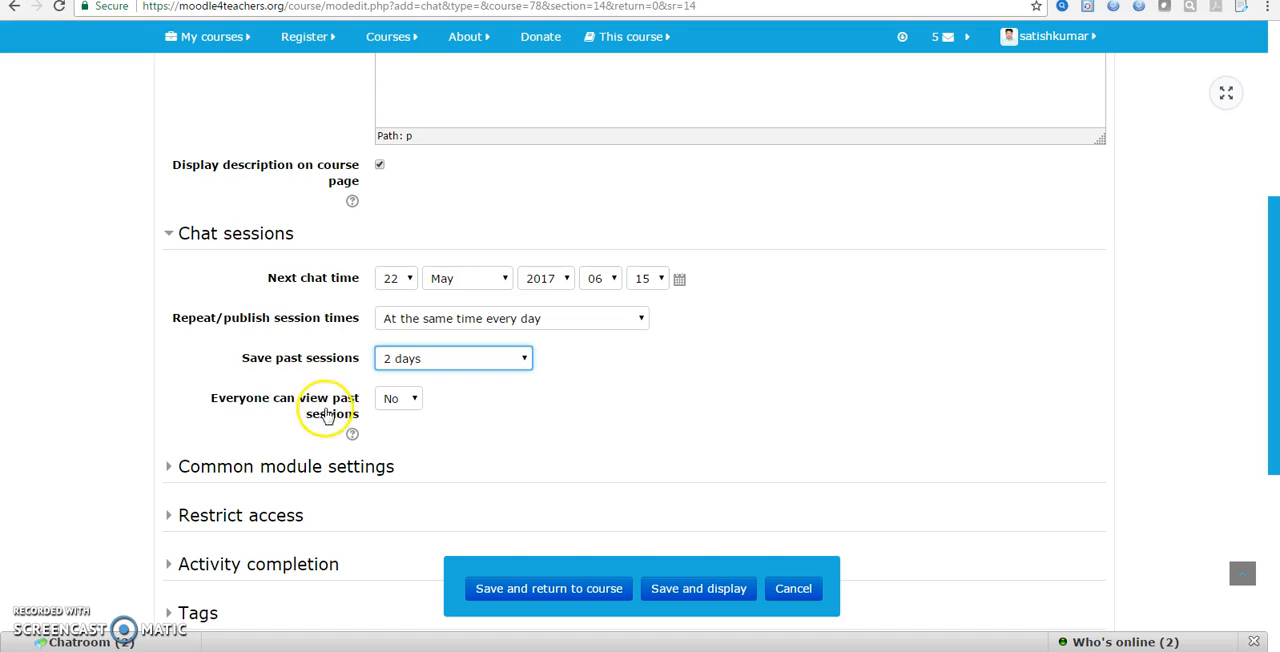
Allow everyone to view past sessions by choosing Yes, and read the help for that setting
left_click(416, 400)
left_click(395, 433)
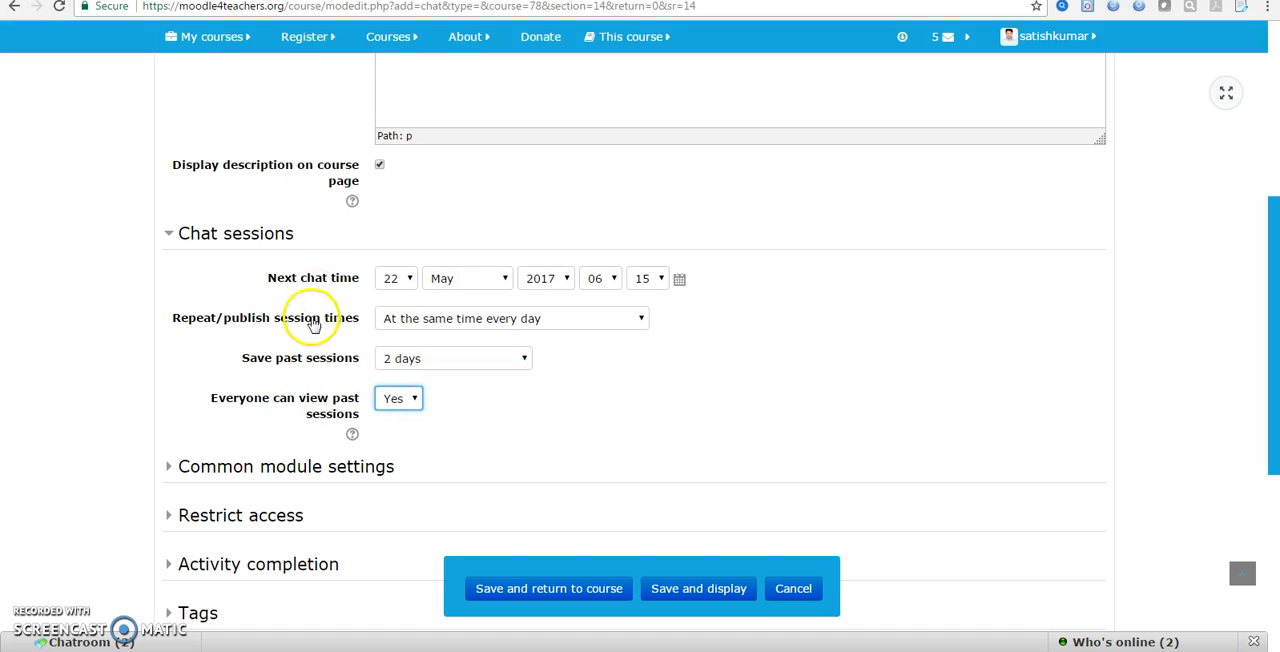
left_click(353, 433)
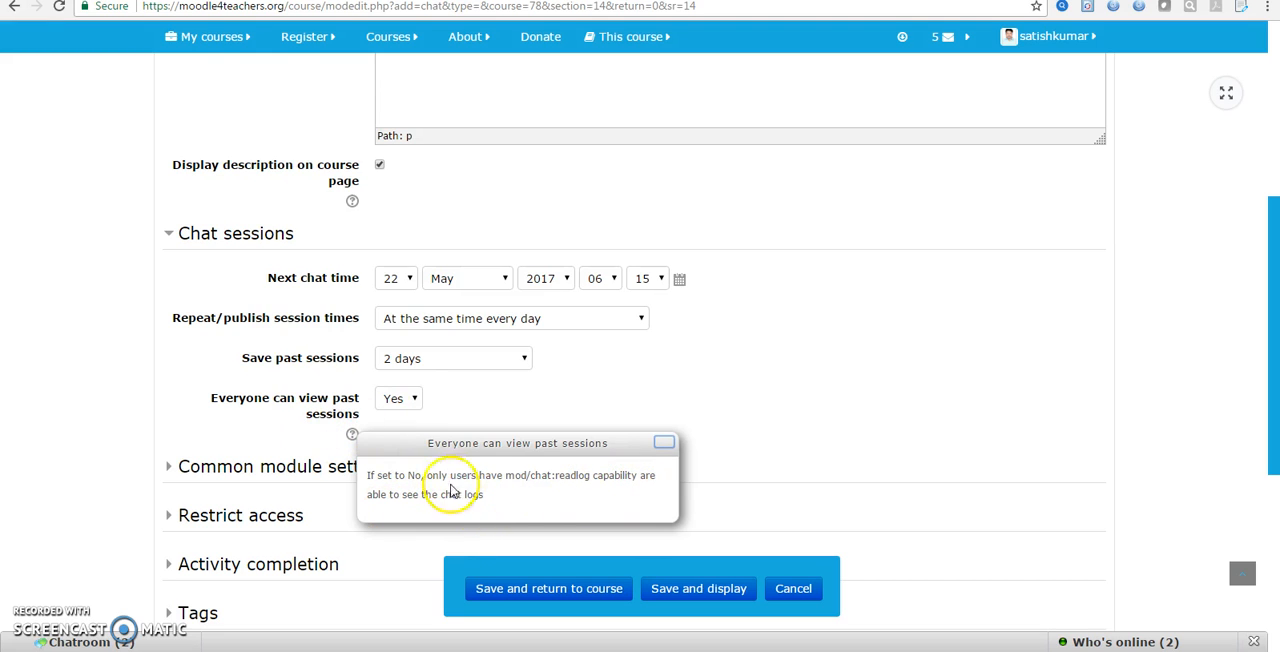
left_click(666, 448)
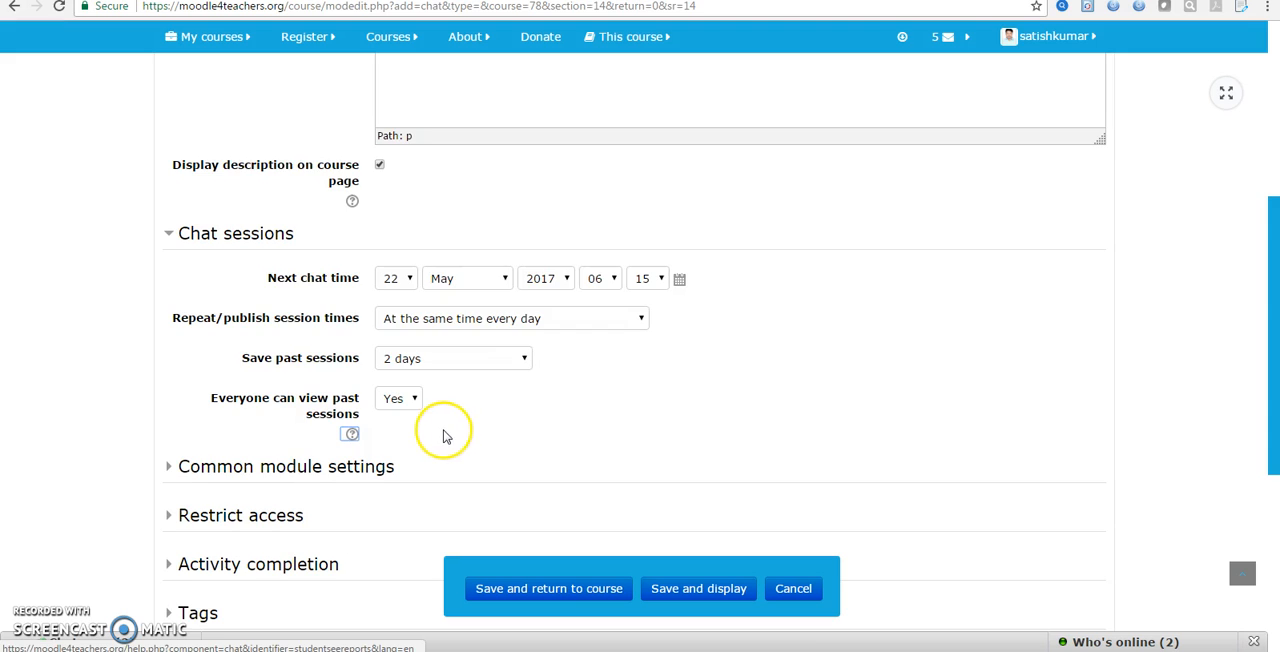
Expand the common module settings and keep the chat activity's visibility set to Show
scroll(440, 430, "down", 2)
left_click(268, 310)
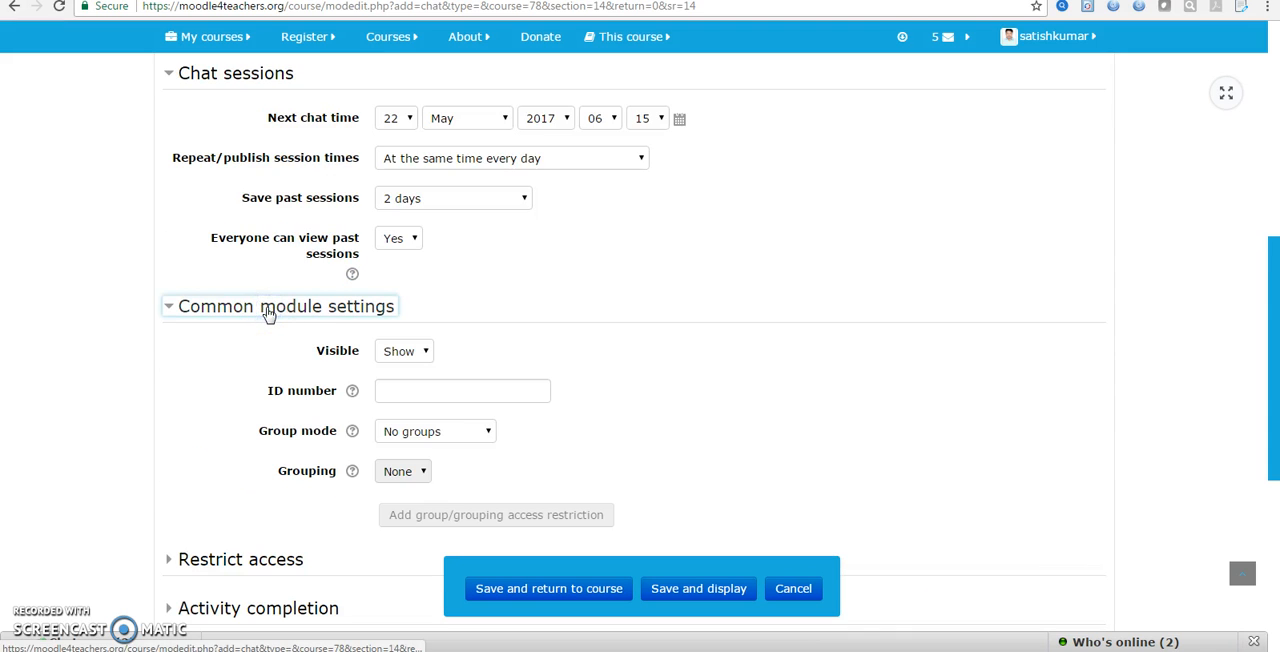
left_click(403, 354)
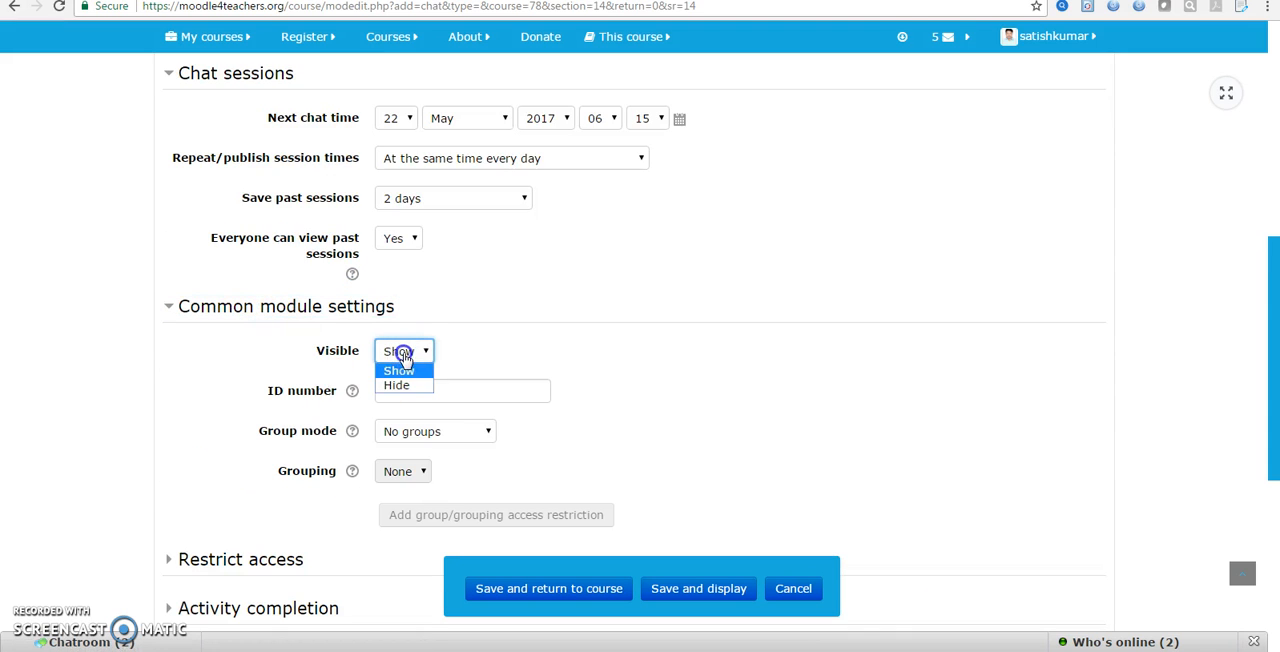
left_click(403, 356)
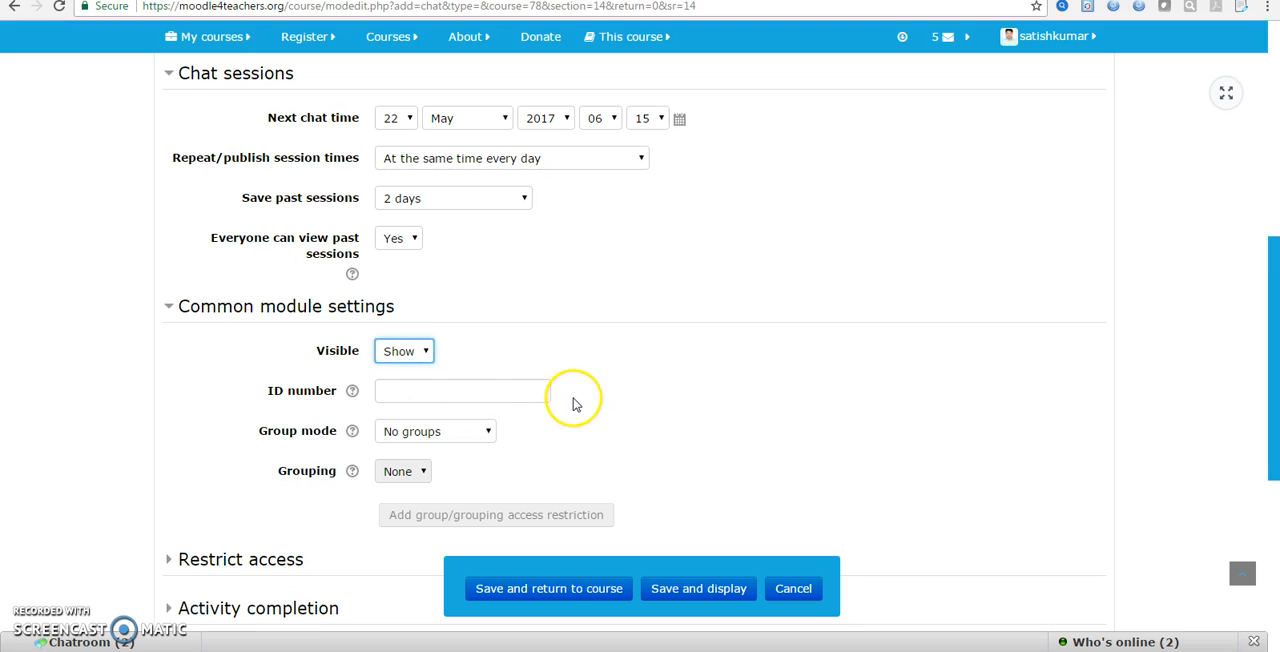
Read the help for the ID number setting and leave its field blank
scroll(460, 430, "down", 1)
left_click(352, 314)
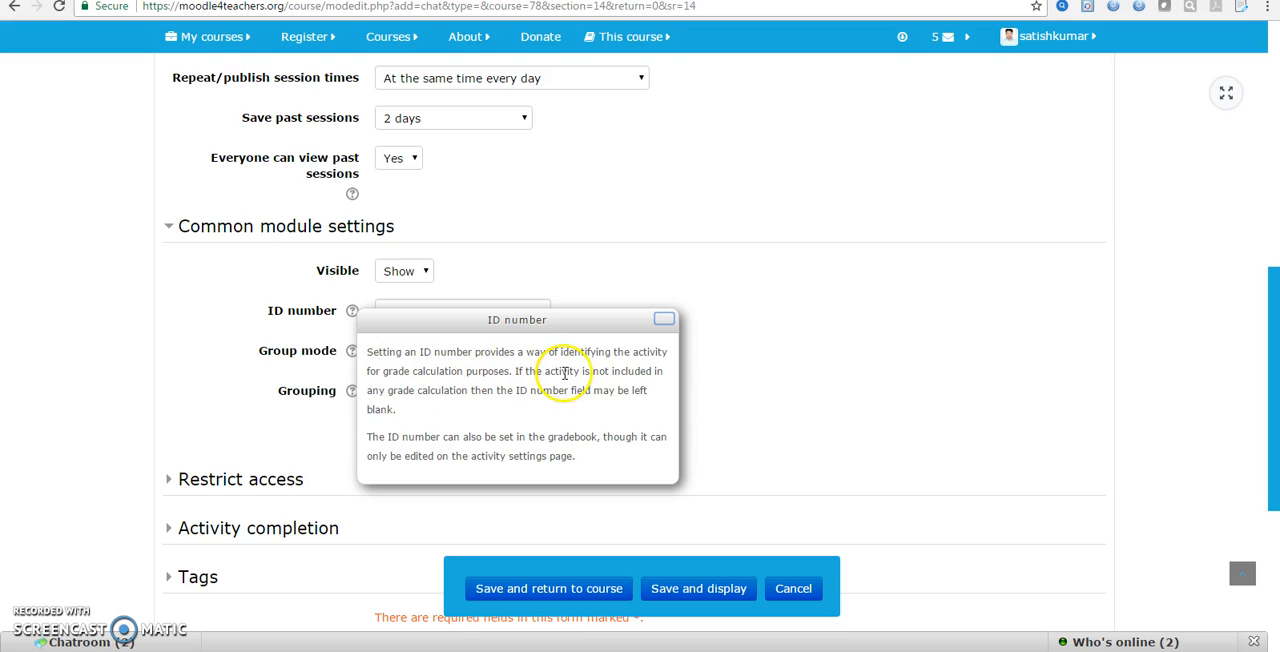
left_click(664, 320)
left_click(478, 313)
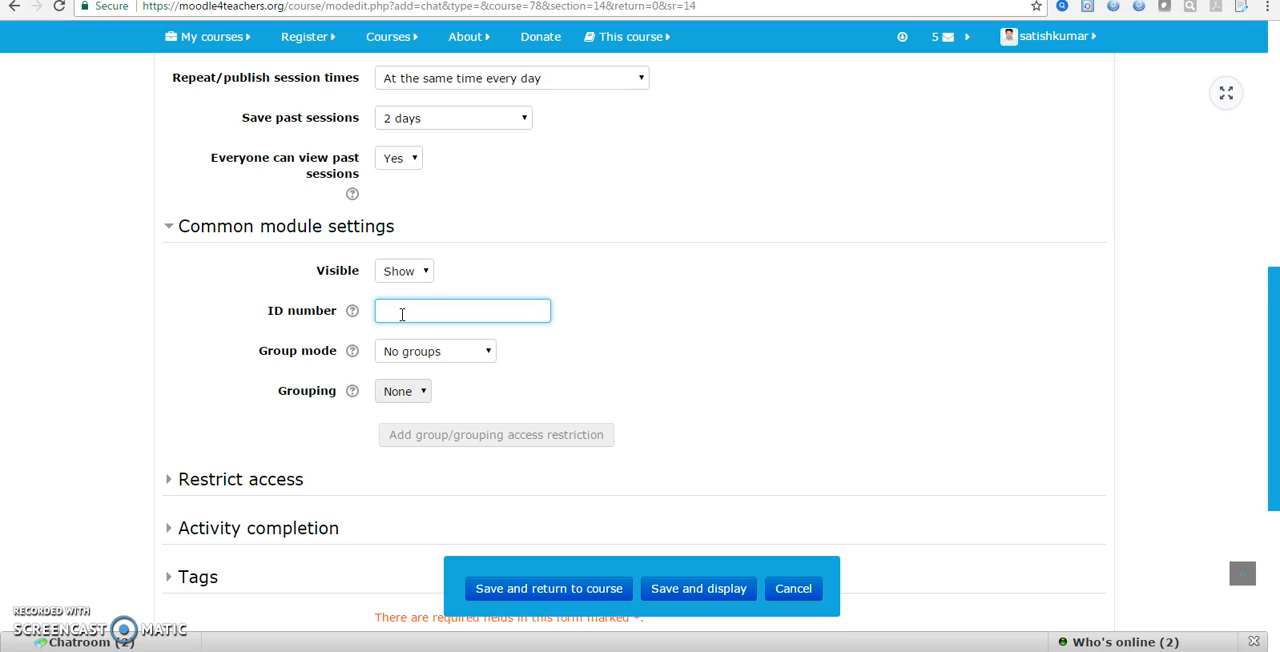
Set the chat's group mode to Separate groups and keep the grouping at None
scroll(400, 314, "down", 3)
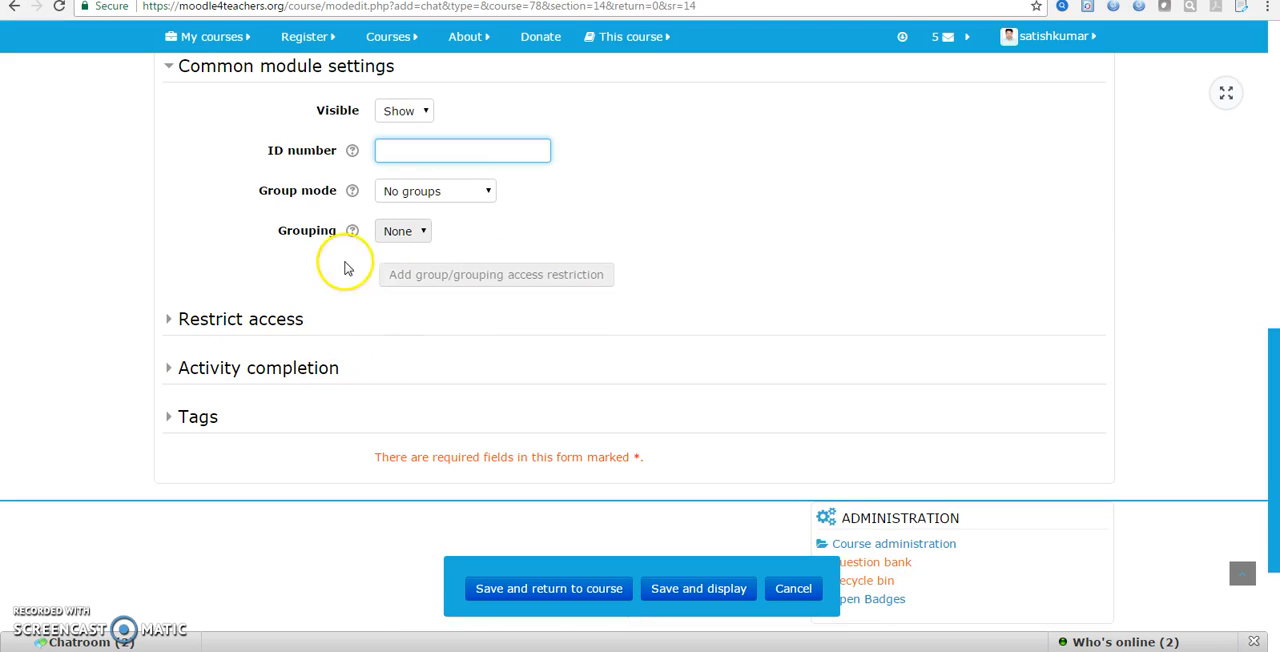
left_click(428, 195)
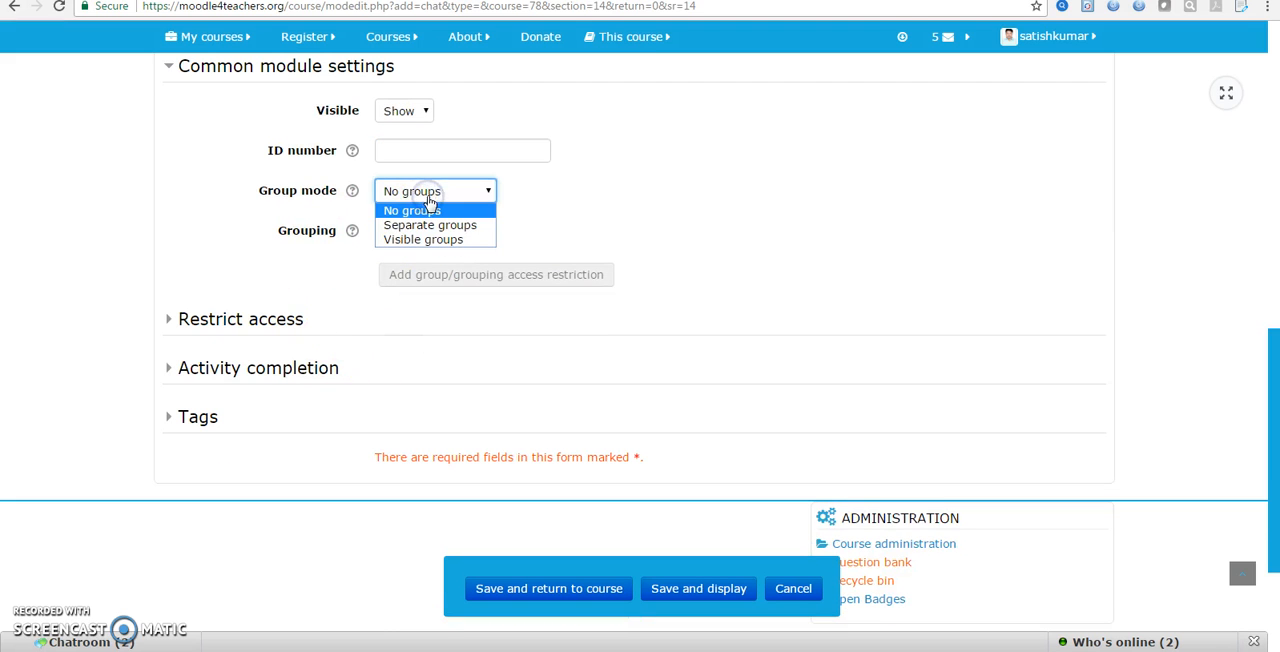
left_click(646, 212)
left_click(475, 245)
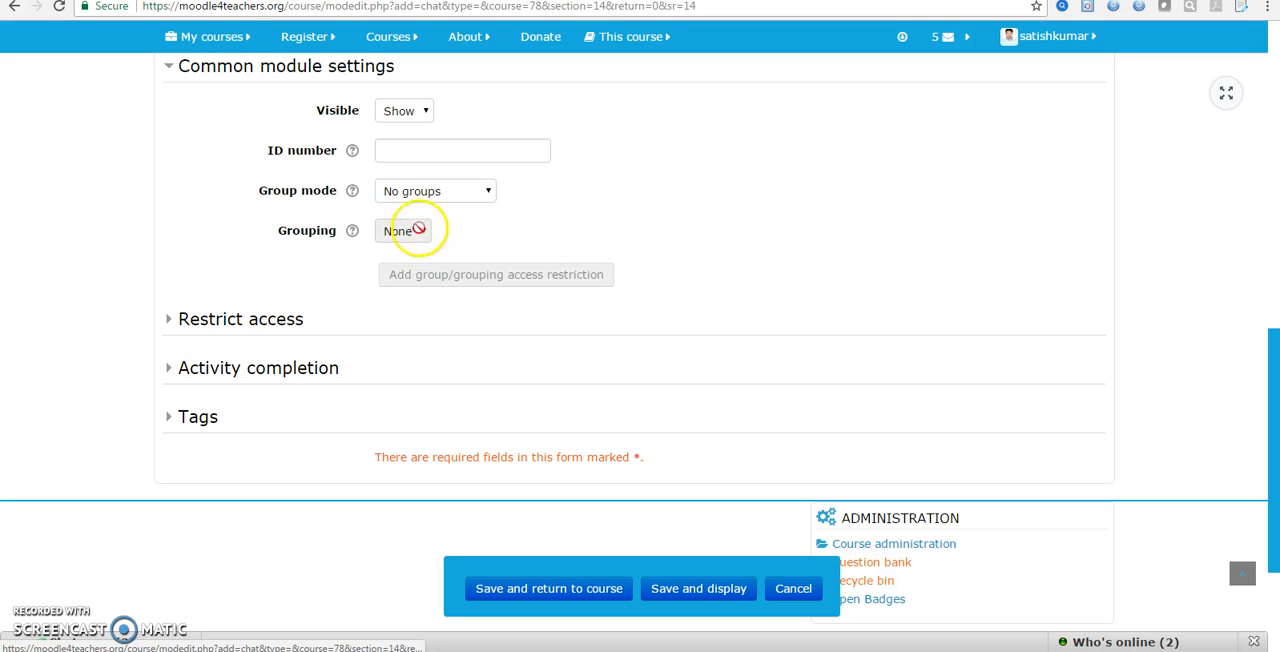
left_click(450, 191)
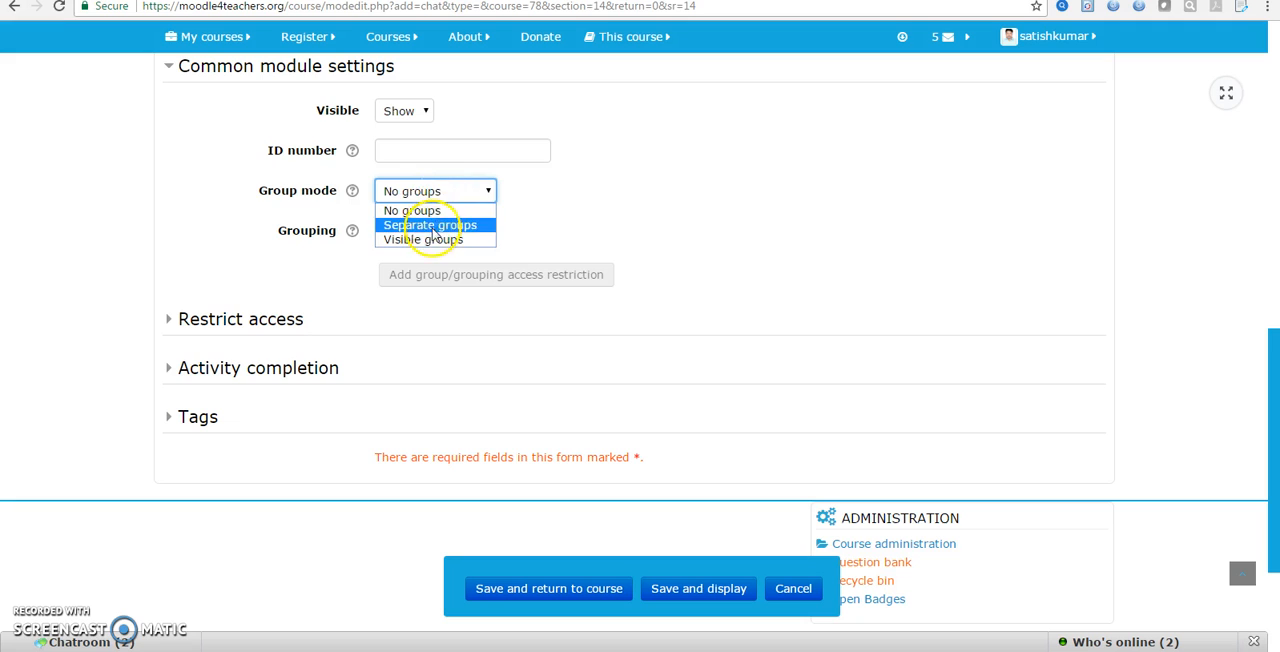
left_click(432, 228)
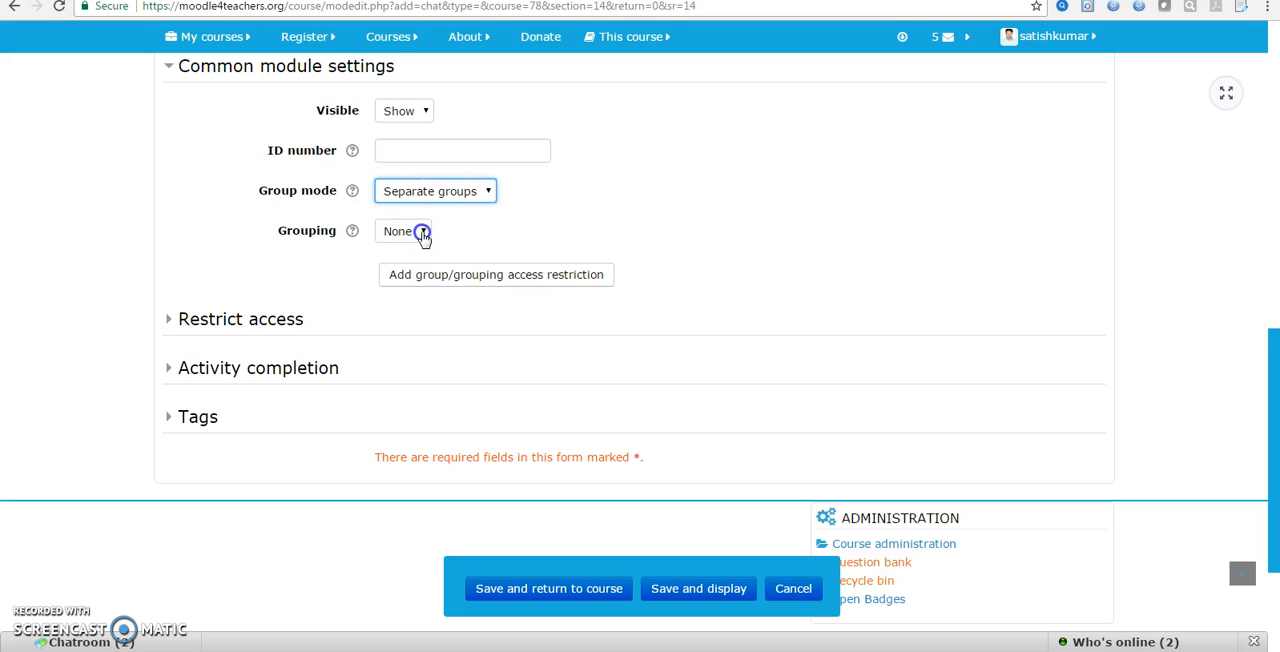
left_click(423, 233)
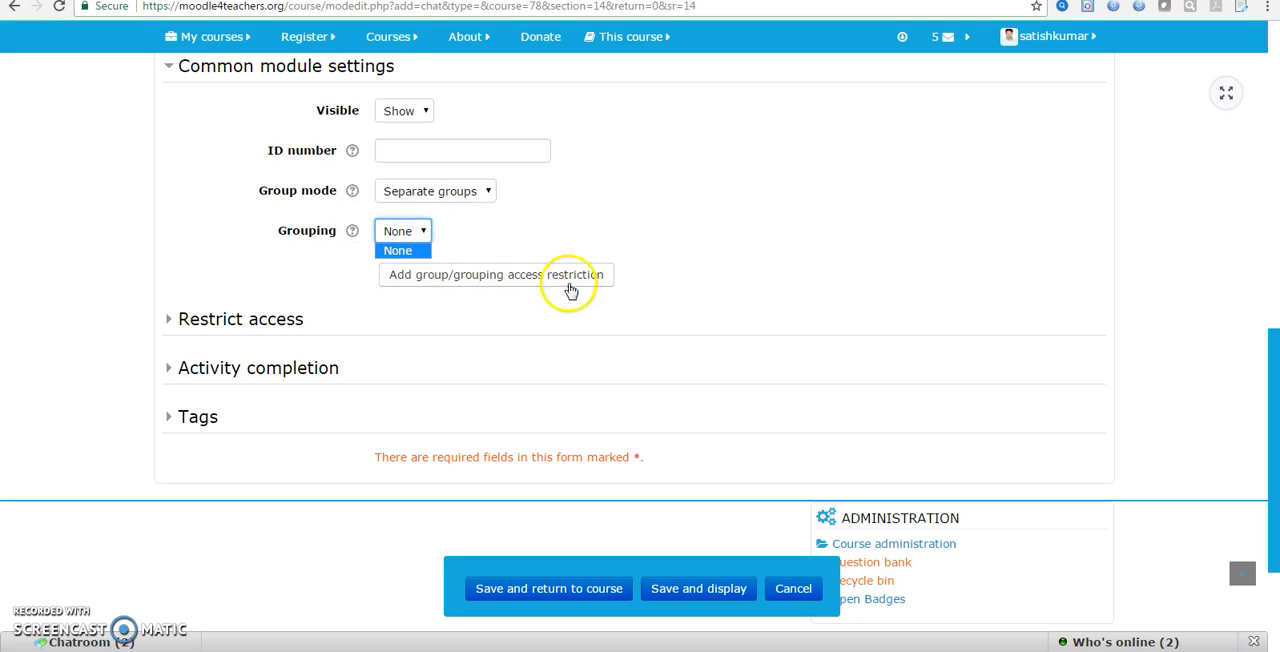
Review the chat's access restriction settings without adding any restriction
left_click(237, 318)
left_click(240, 319)
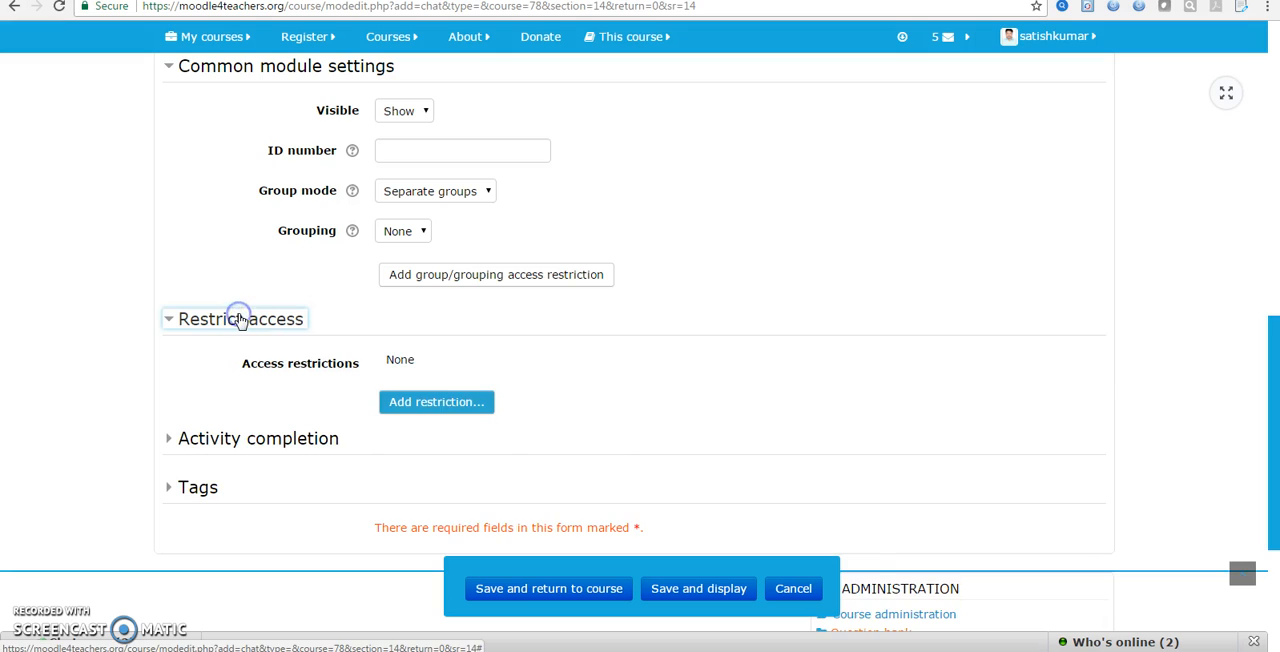
left_click(240, 319)
In the activity completion settings, keep completion tracking at "Students can manually mark the activity as completed"
left_click(238, 368)
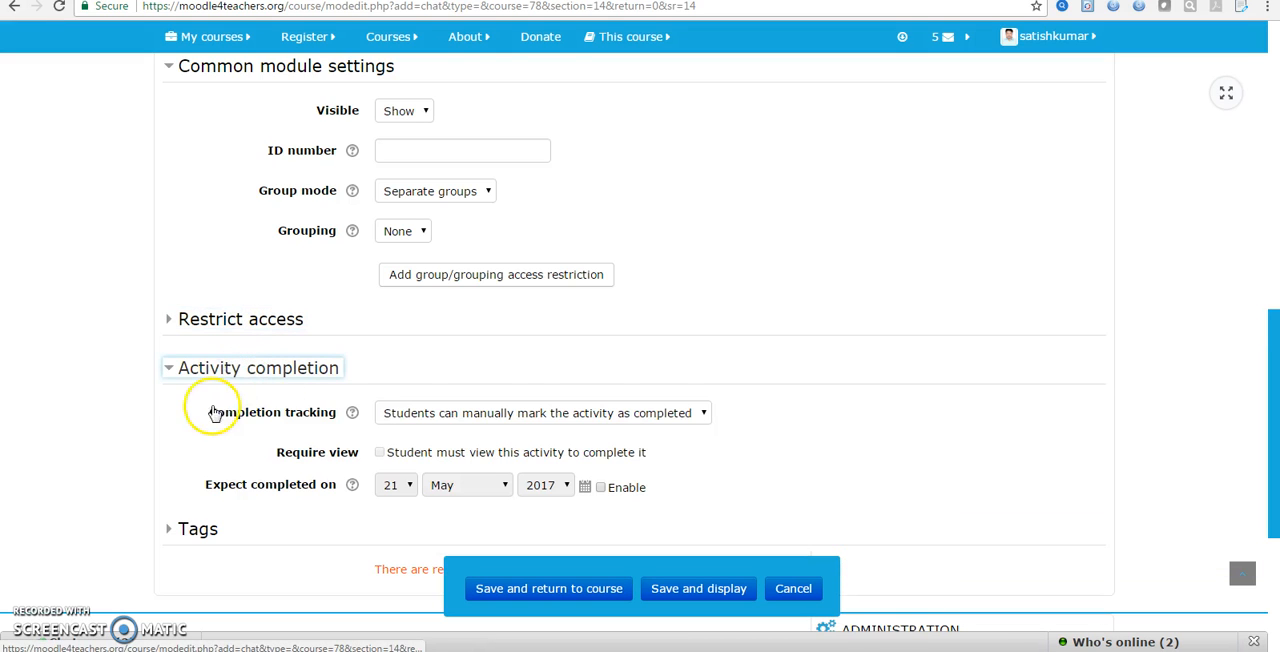
scroll(197, 450, "down", 1)
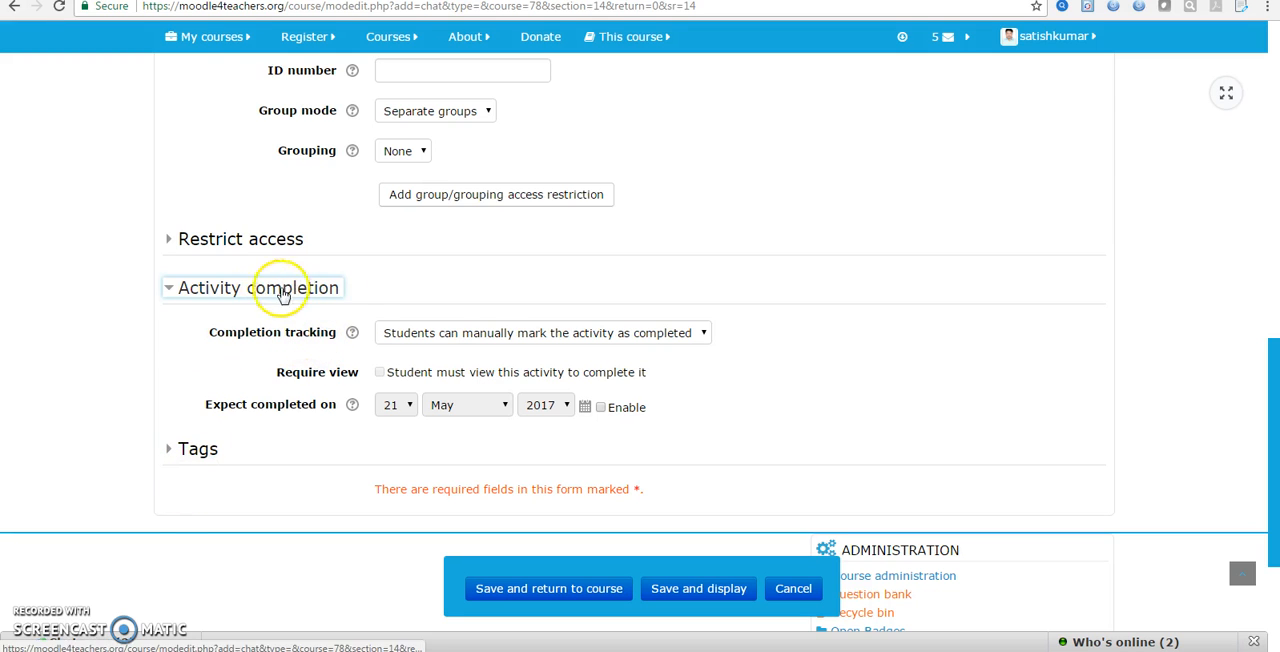
left_click(485, 340)
left_click(462, 373)
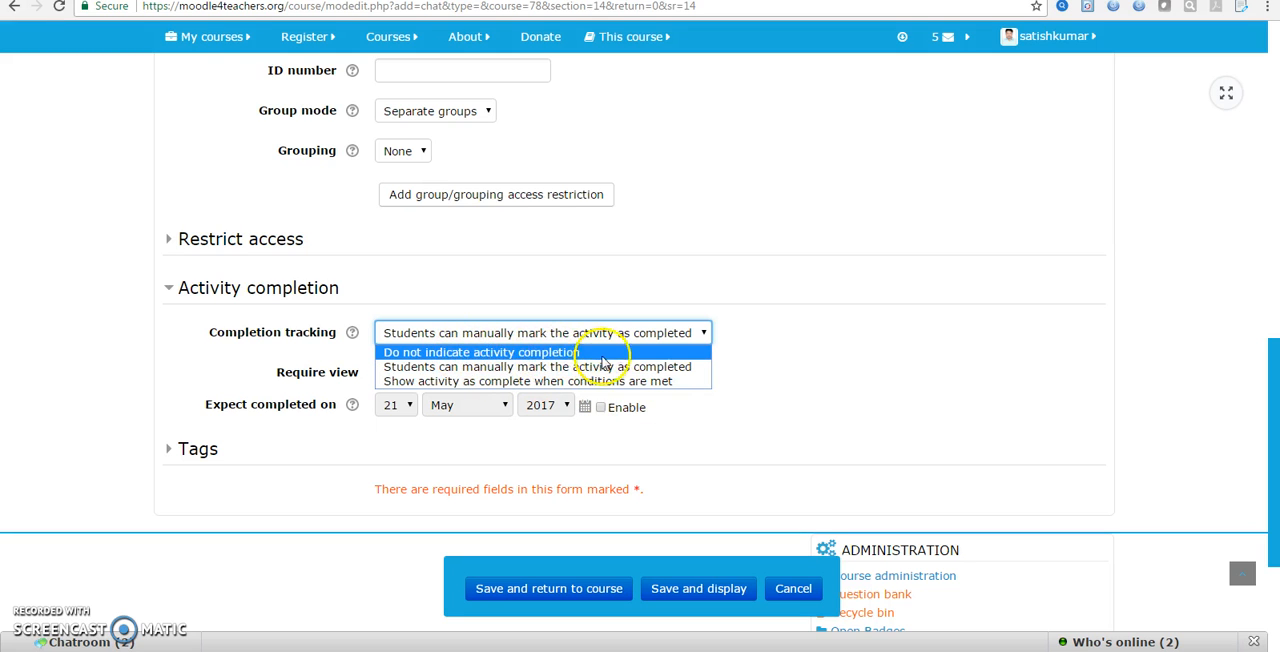
left_click(482, 367)
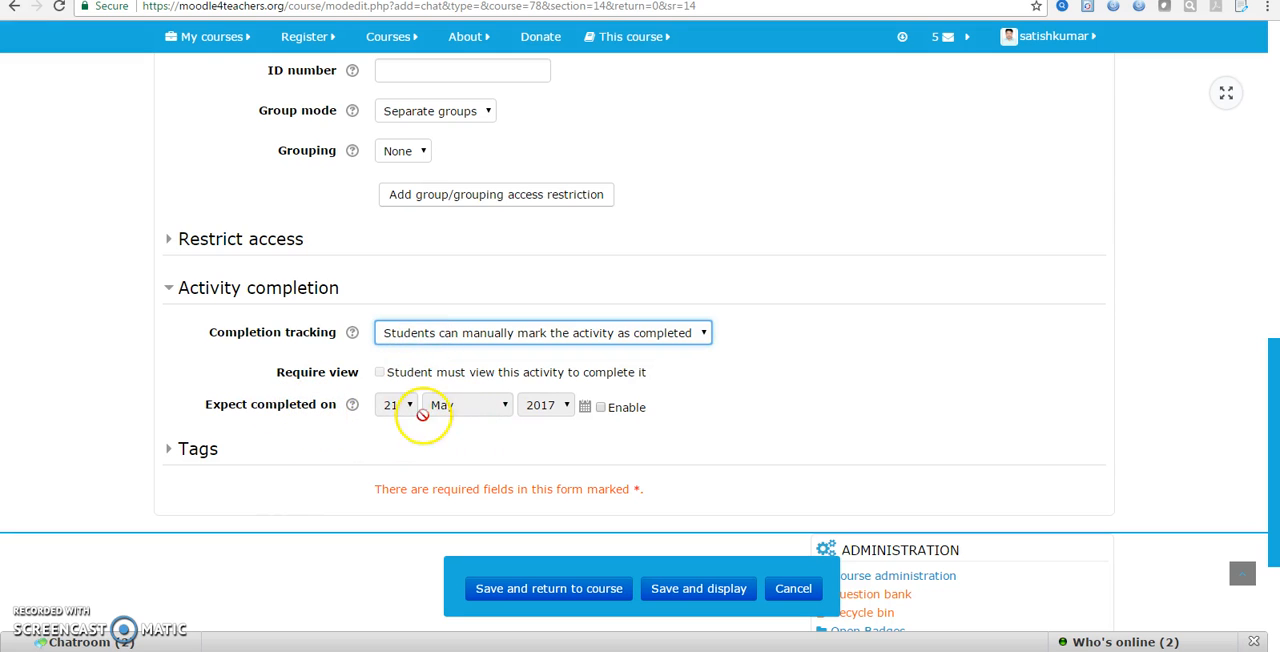
Enable the expected completion date and set it to 23 May 2017
left_click(600, 407)
left_click(405, 404)
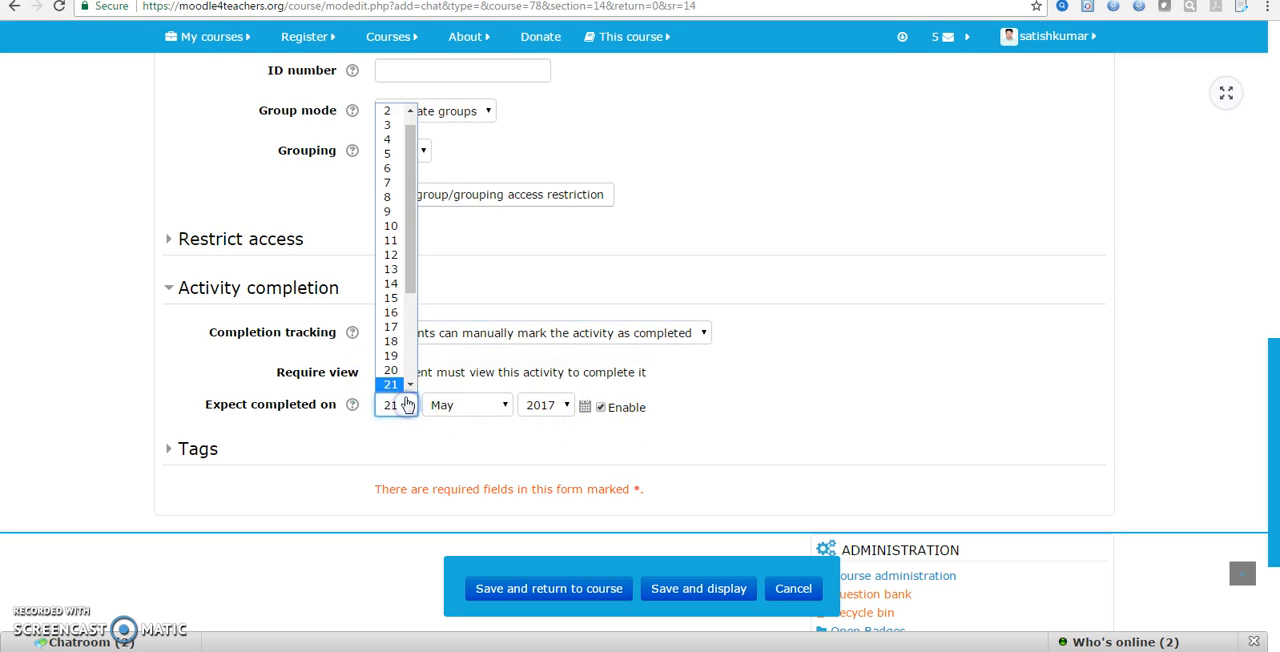
scroll(408, 385, "down", 2)
left_click(402, 377)
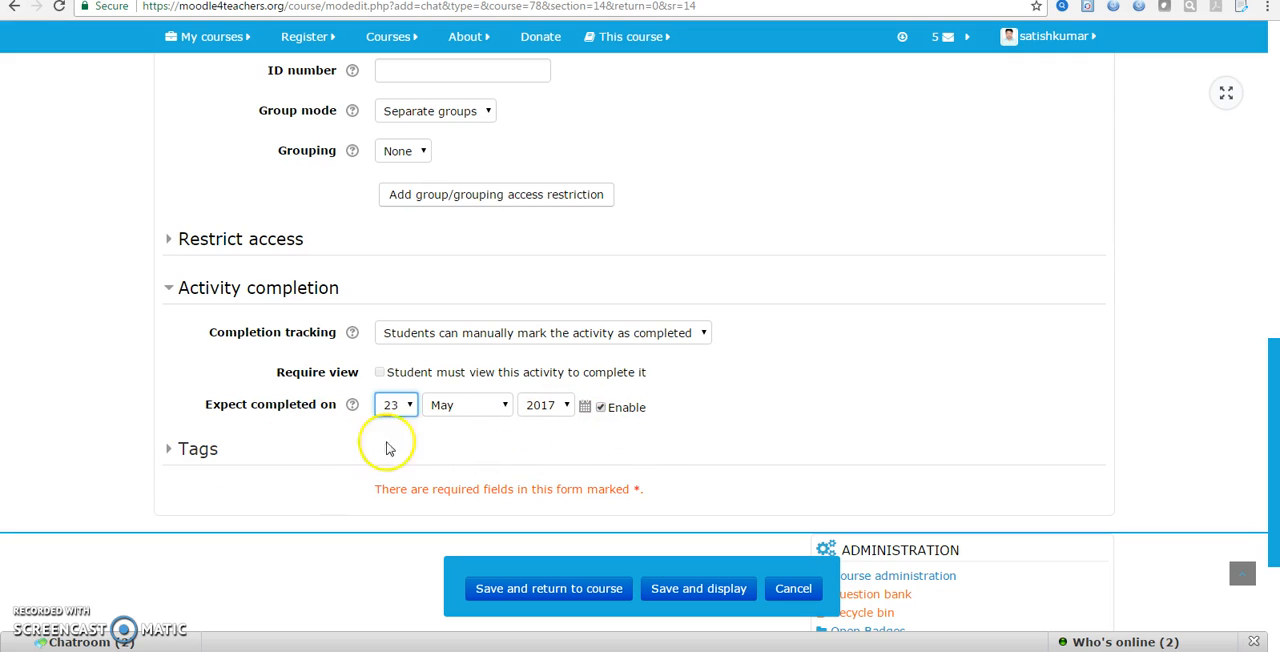
Add the tags "matlab" and "chatroom" to the chat activity
left_click(205, 449)
scroll(500, 437, "down", 3)
left_click(450, 279)
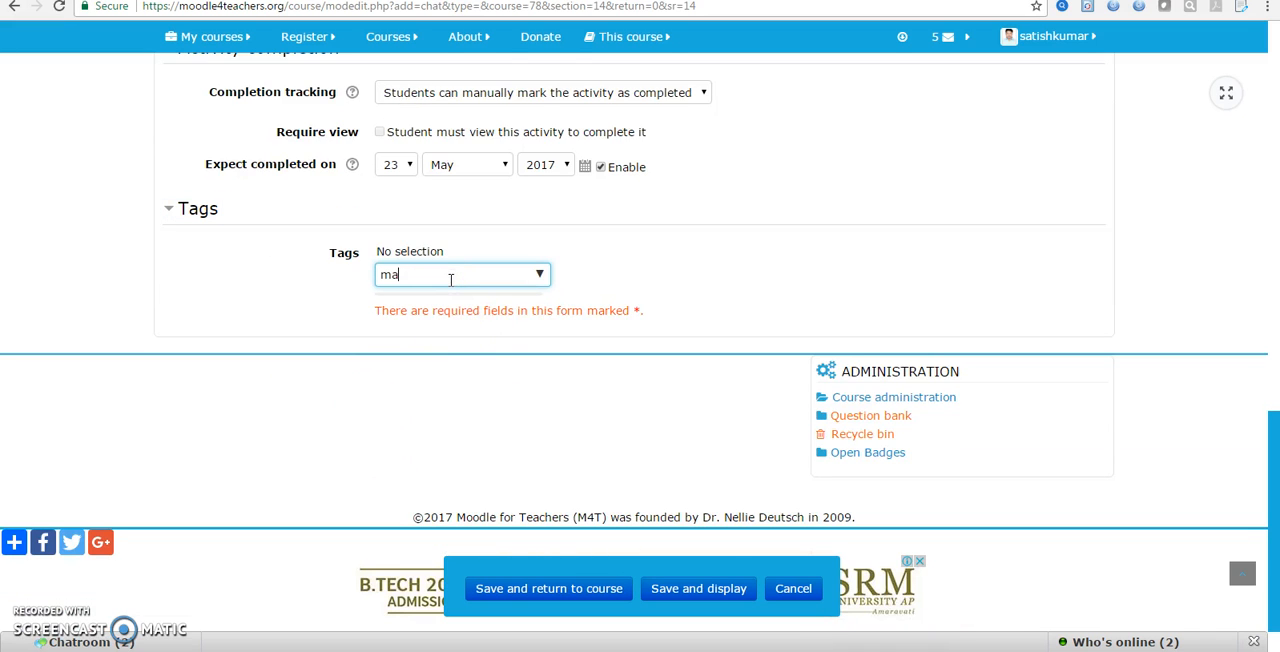
type("matlab")
key("Return")
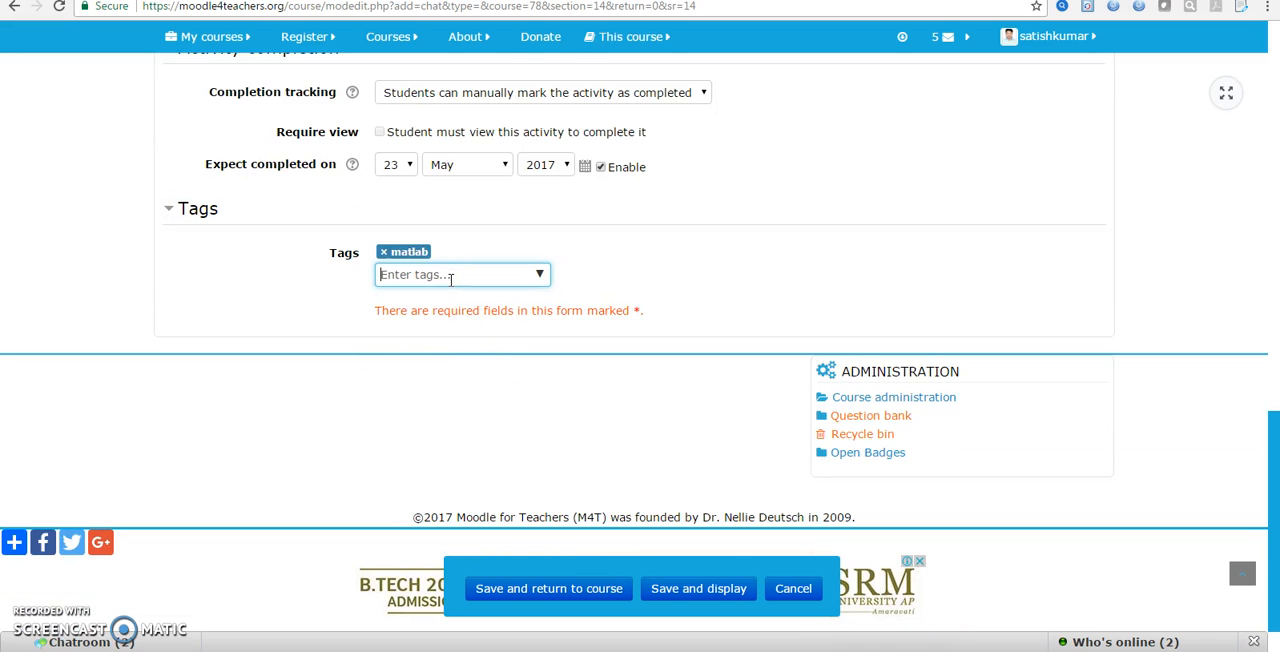
type("chatroom")
key("Return")
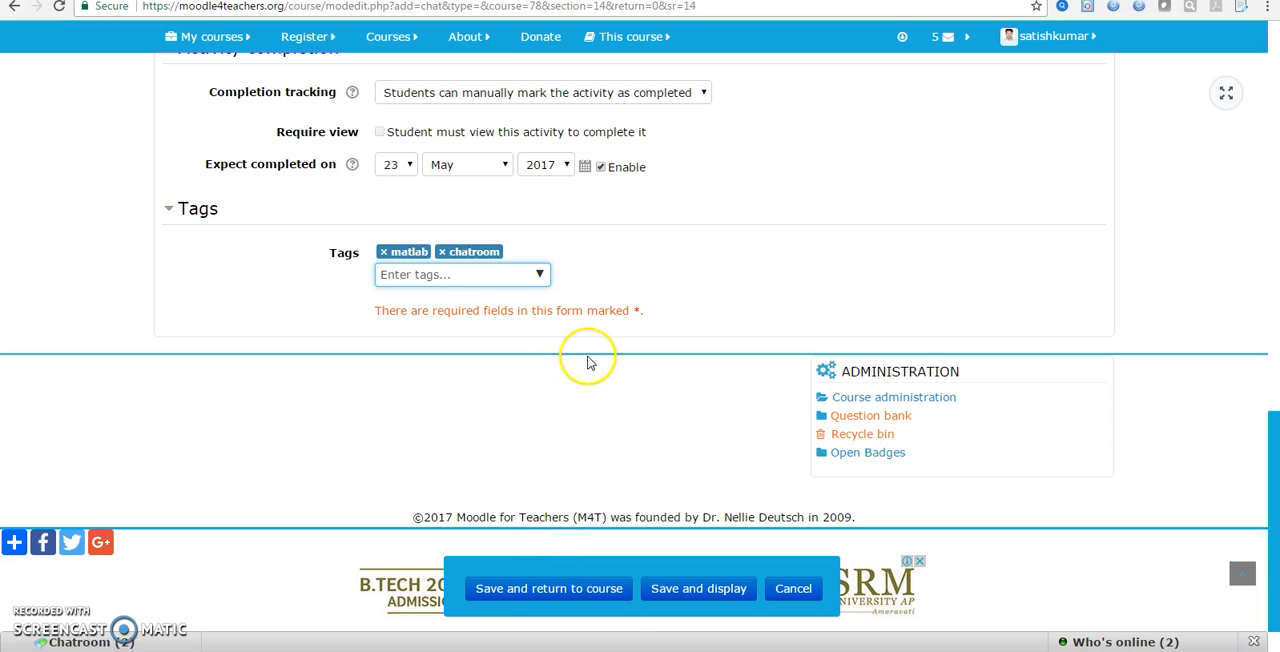
Try to save the chat activity and return to the course
scroll(588, 363, "up", 3)
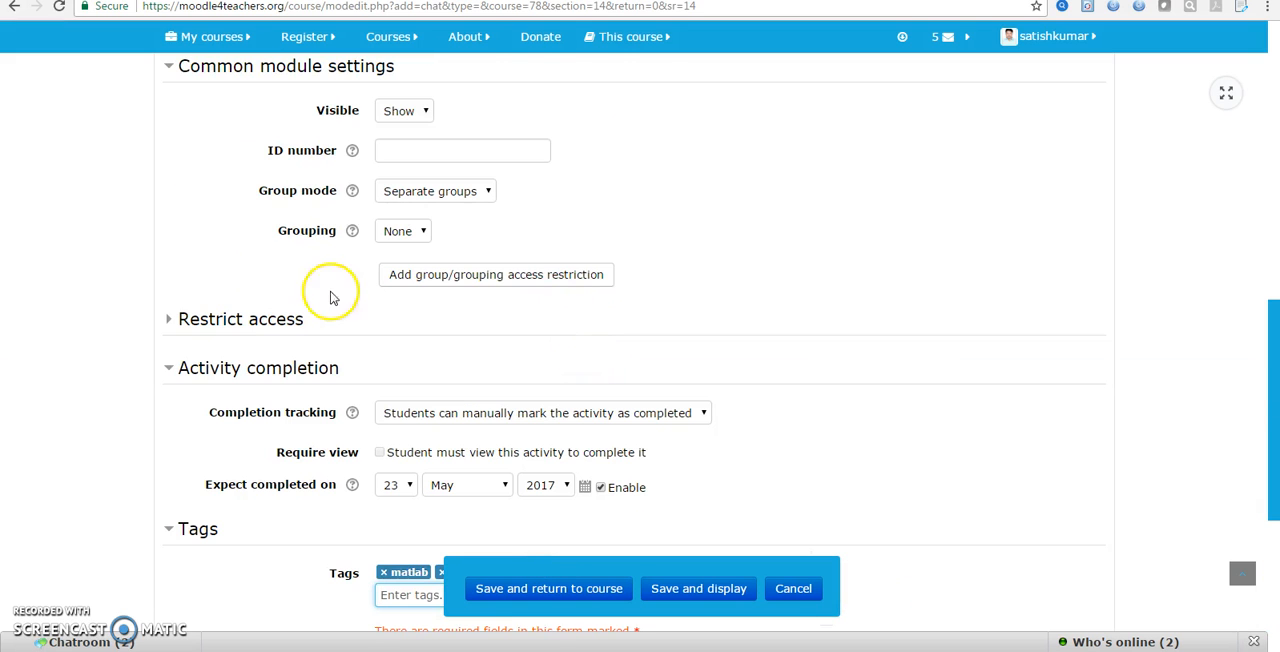
left_click(548, 590)
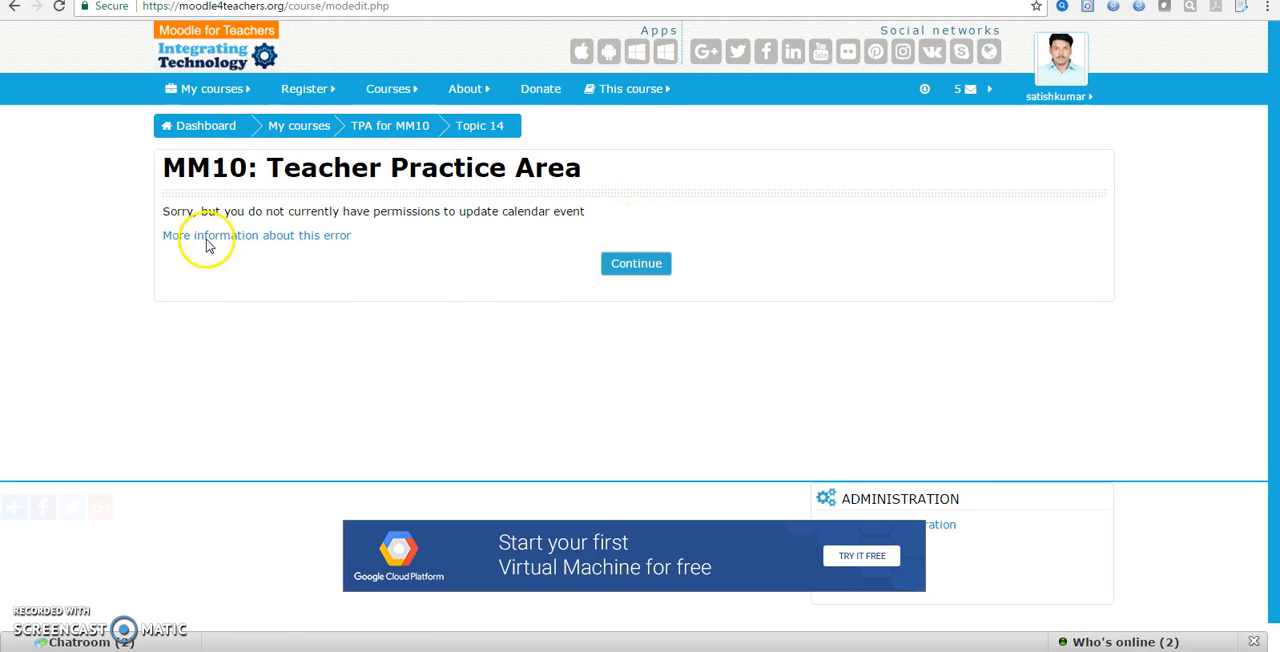
left_click(636, 263)
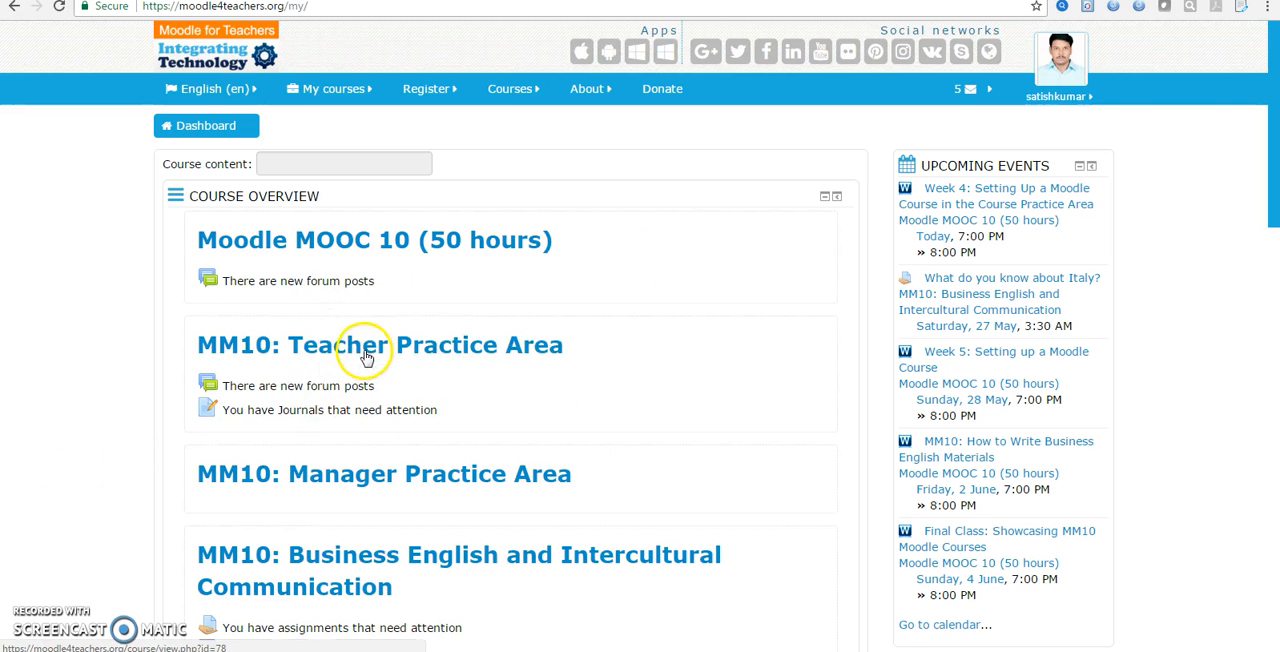
Open the MM10: Teacher Practice Area course at Topic 14 and turn editing on
left_click(366, 355)
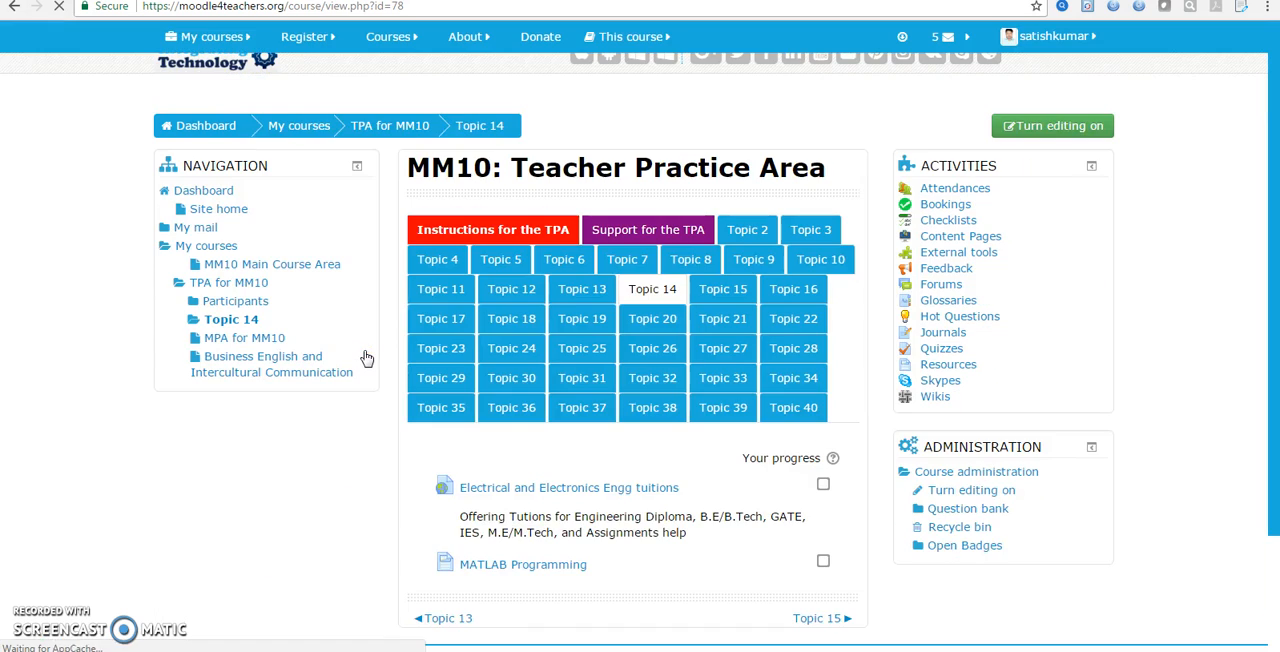
left_click(480, 318)
scroll(457, 537, "down", 3)
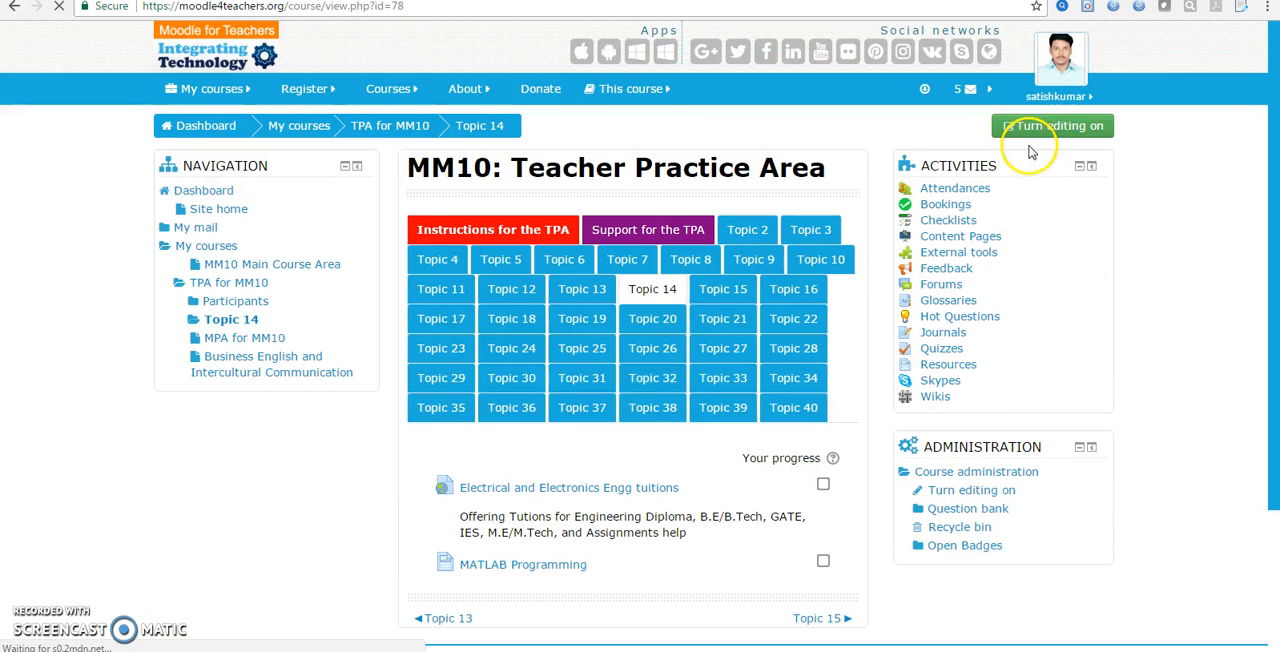
left_click(1030, 128)
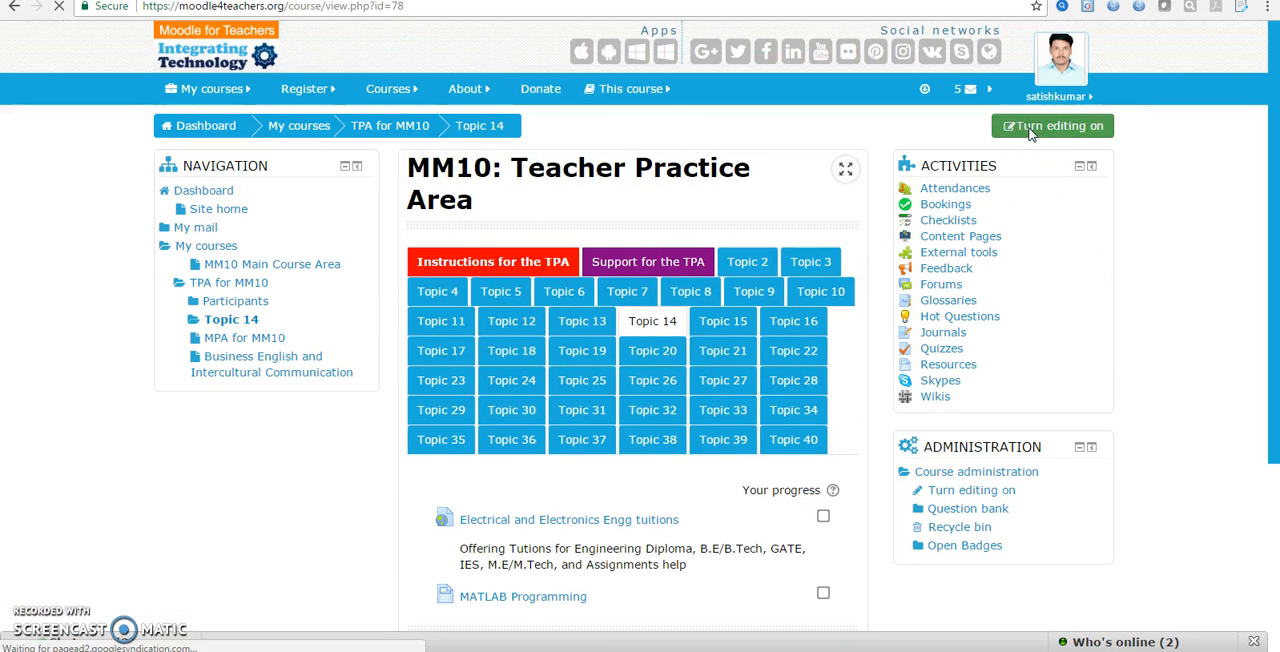
left_click(748, 325)
scroll(748, 335, "down", 2)
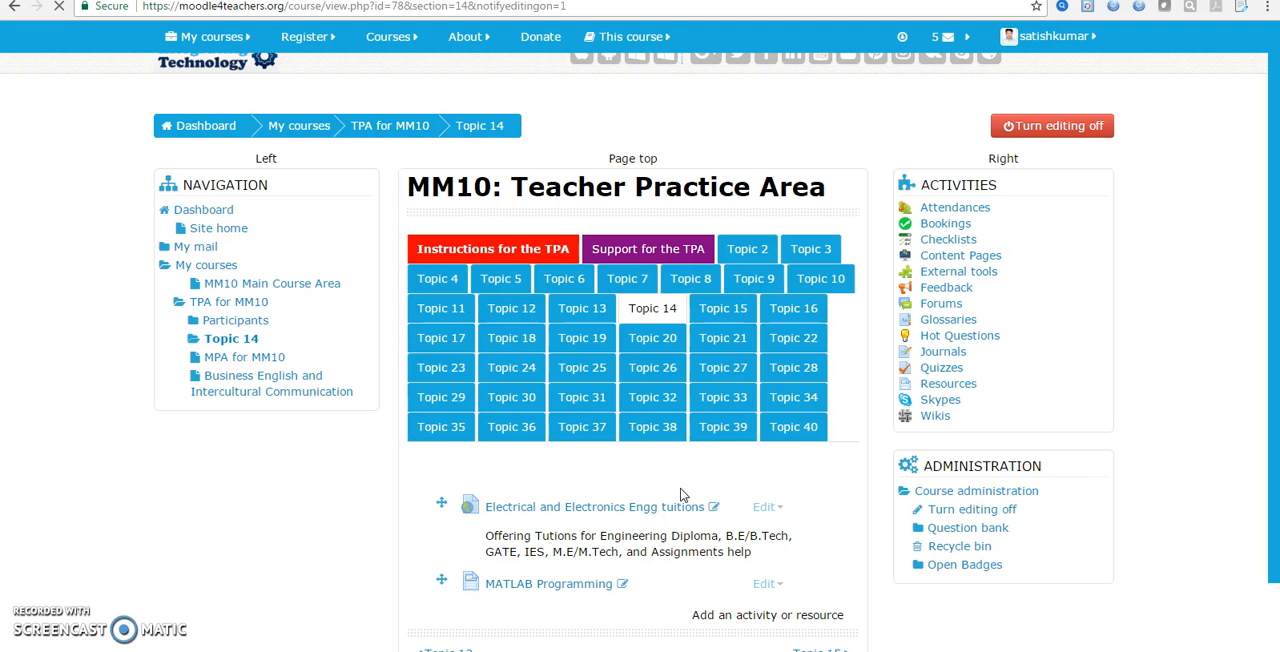
Add a Quiz activity to Topic 14, reading its description in the activity chooser first
scroll(745, 600, "down", 2)
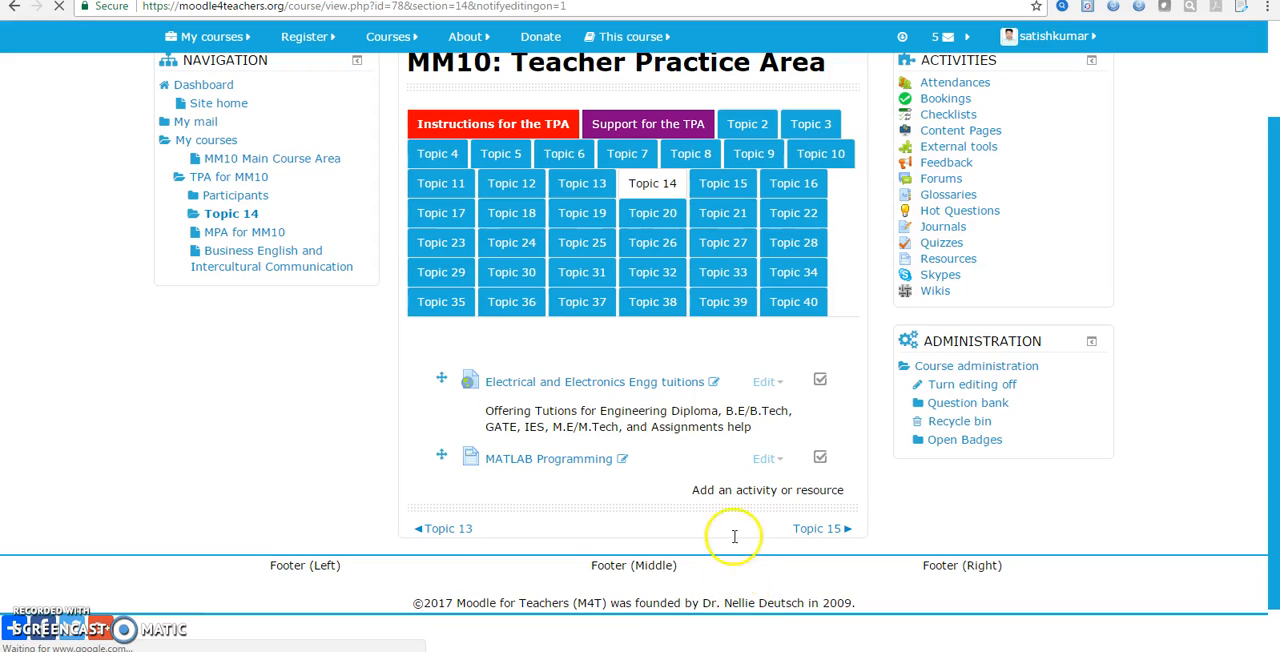
scroll(730, 495, "down", 1)
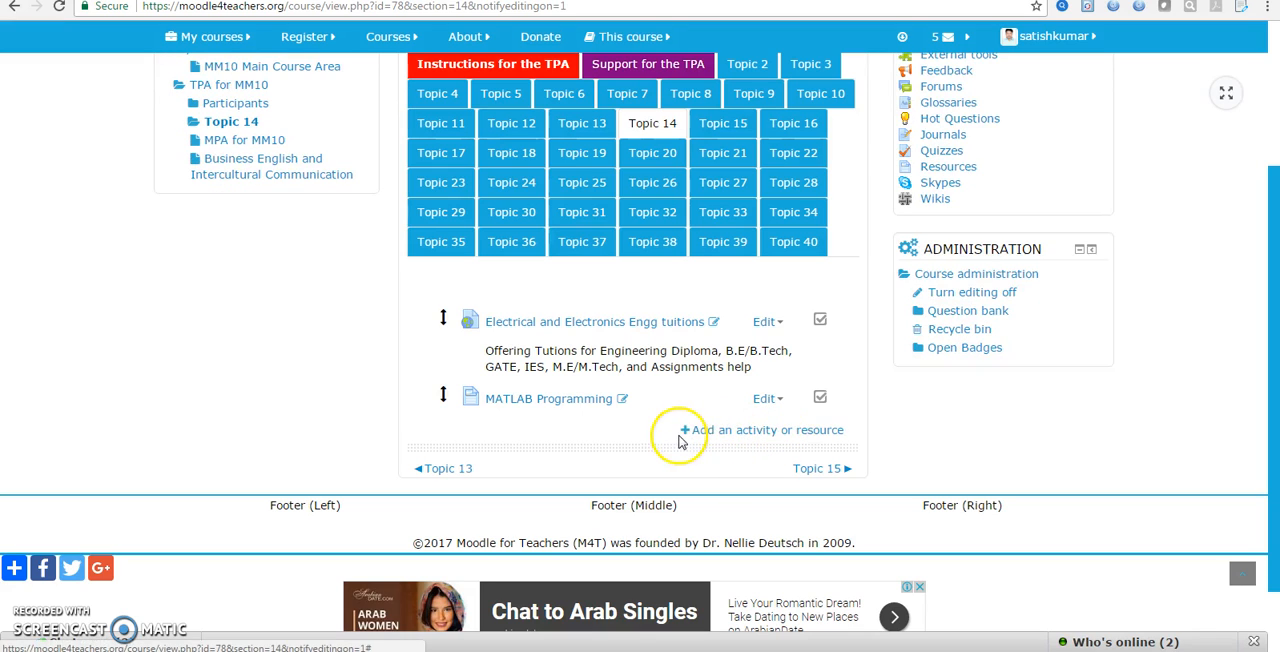
left_click(686, 430)
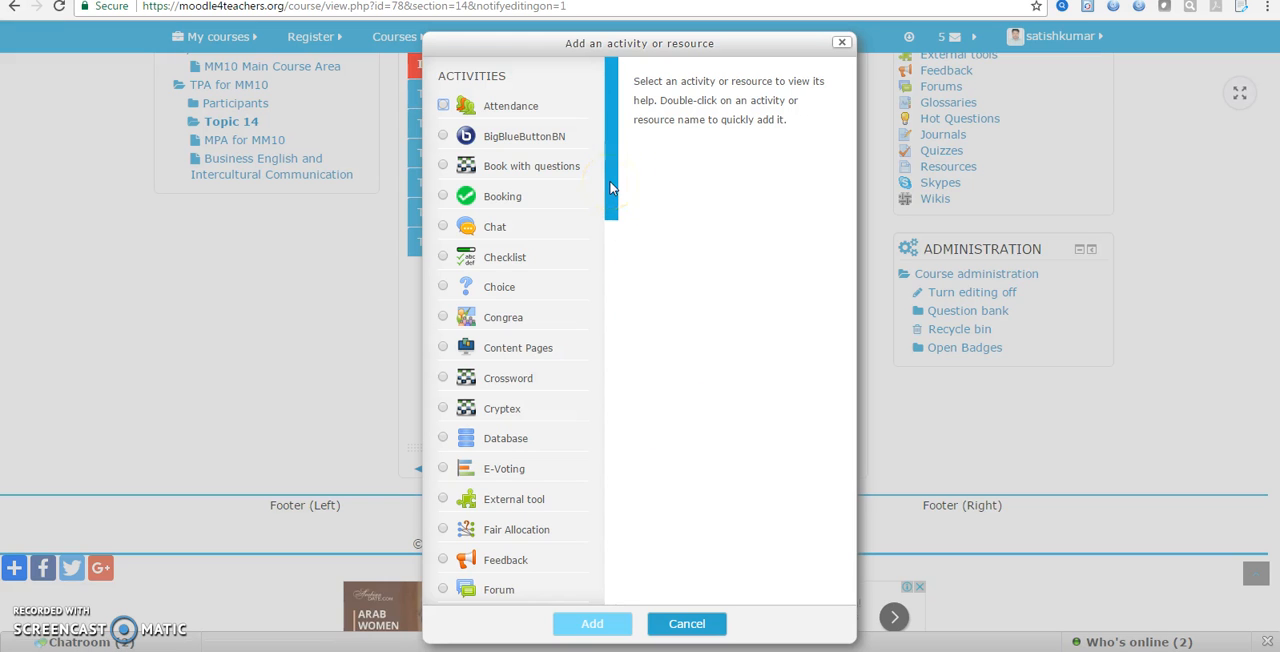
left_click_drag(610, 214, 610, 360)
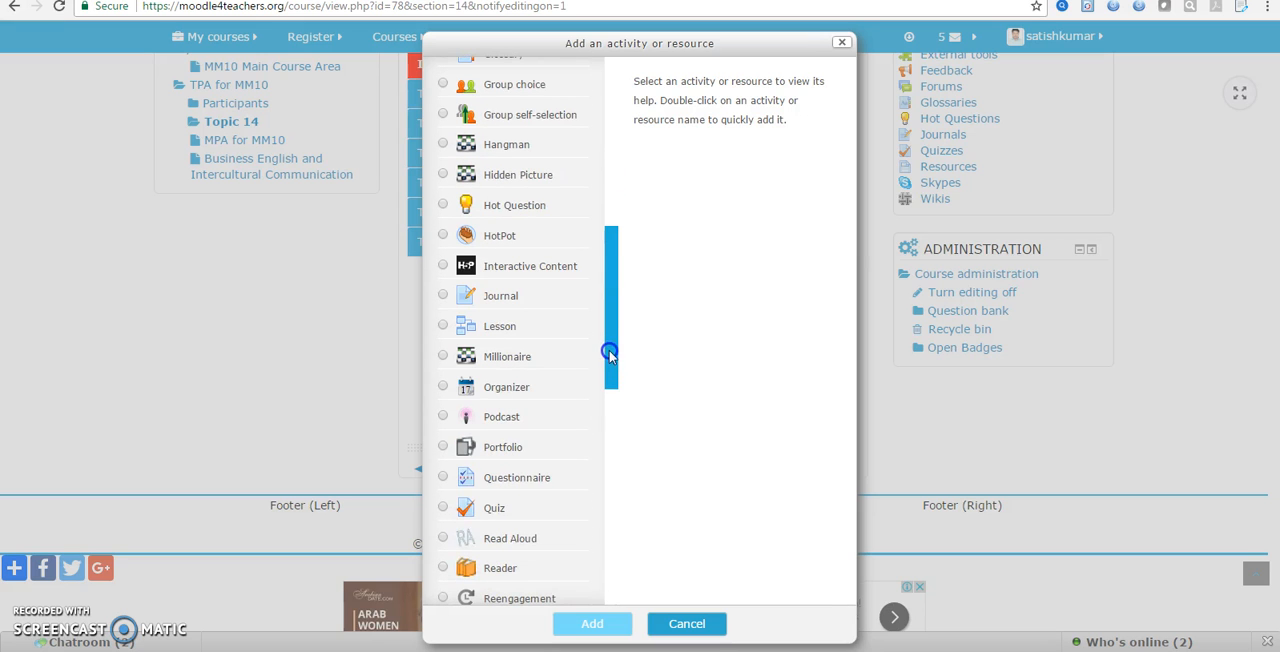
left_click(445, 510)
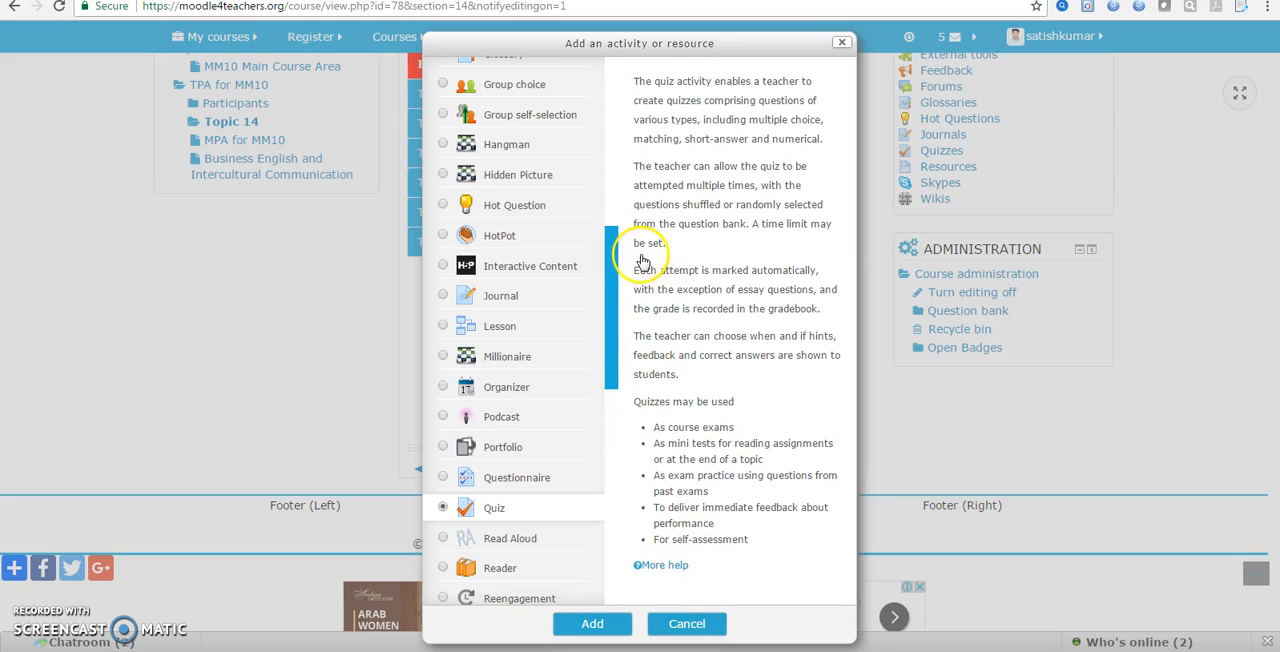
left_click(596, 624)
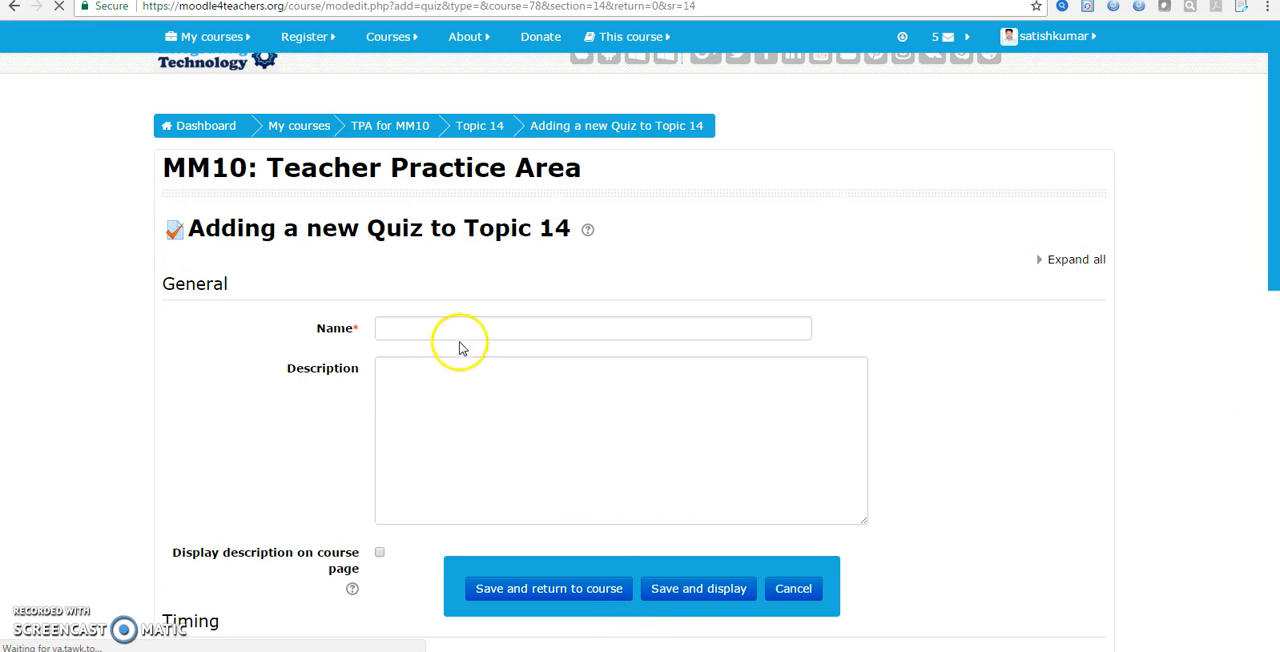
Read the help text describing the Quiz activity, then close it
left_click(590, 232)
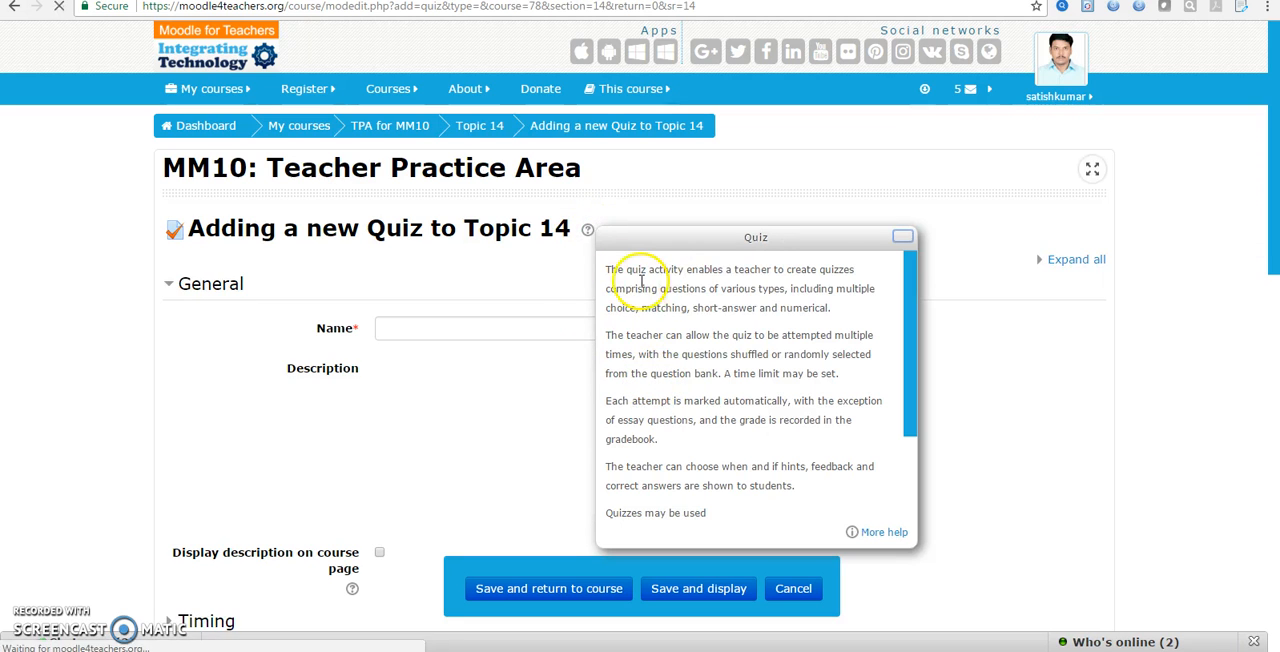
left_click_drag(907, 410, 917, 281)
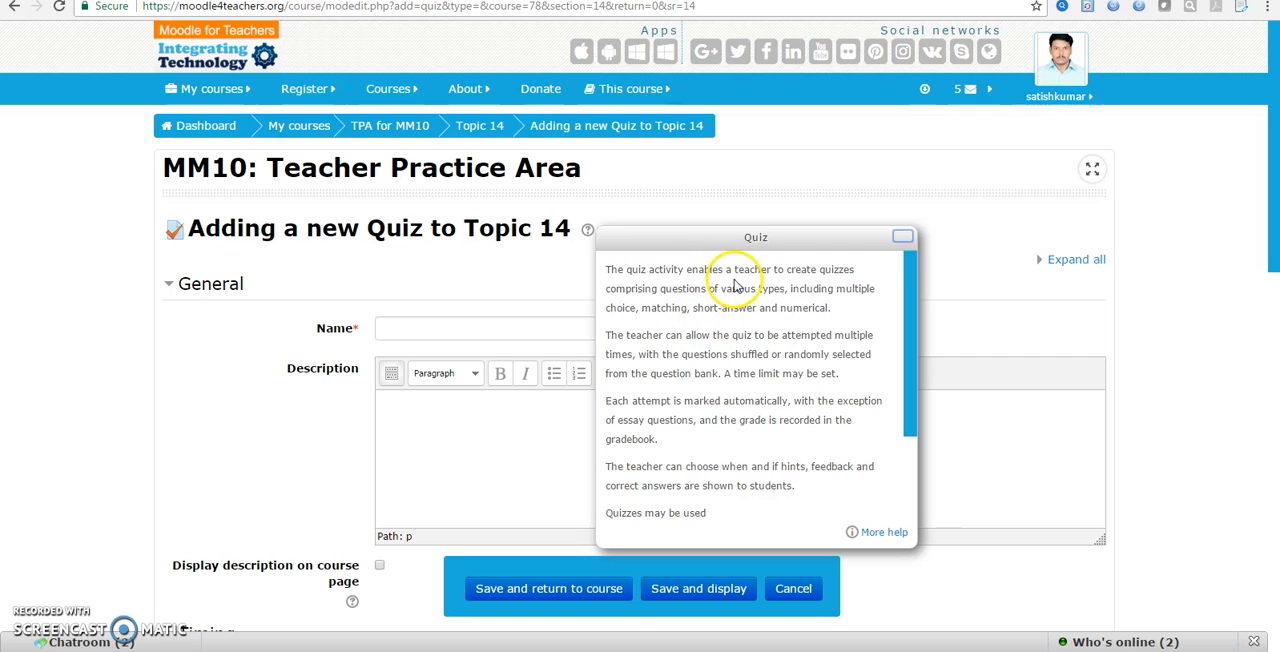
left_click(903, 237)
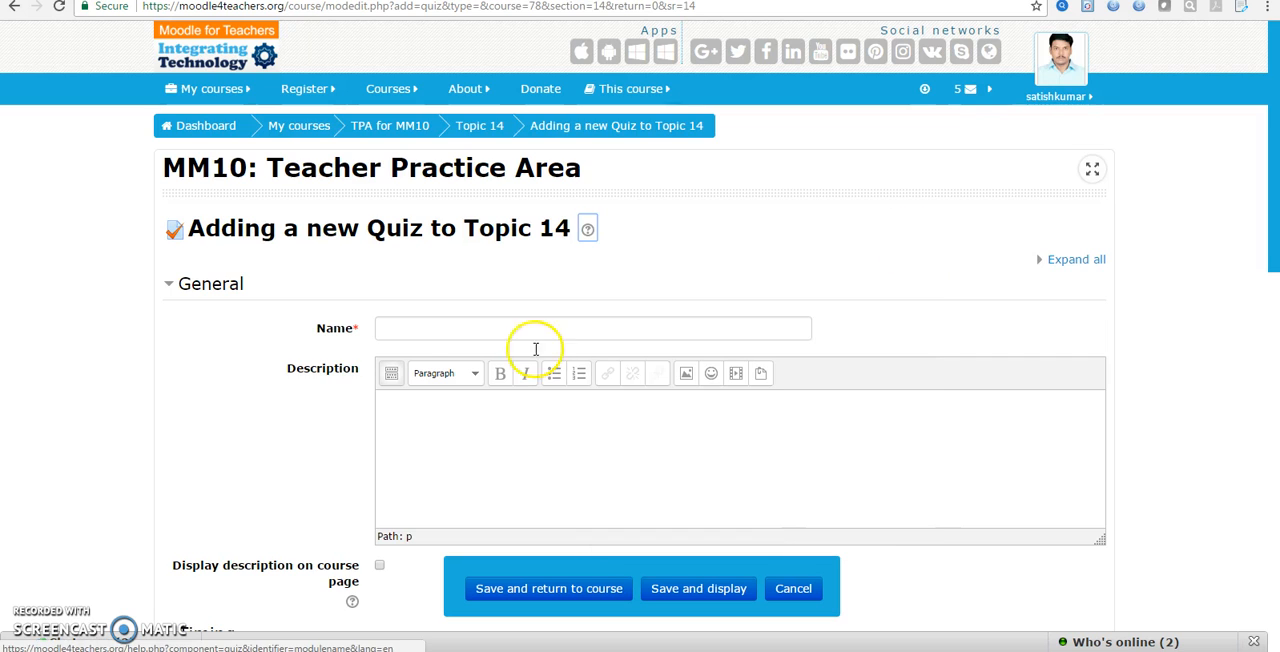
Name the quiz "Quiz on MATLAB", add the description "Quiz on Matlab Programming" displayed on the course page, and expand the Timing settings
left_click(410, 322)
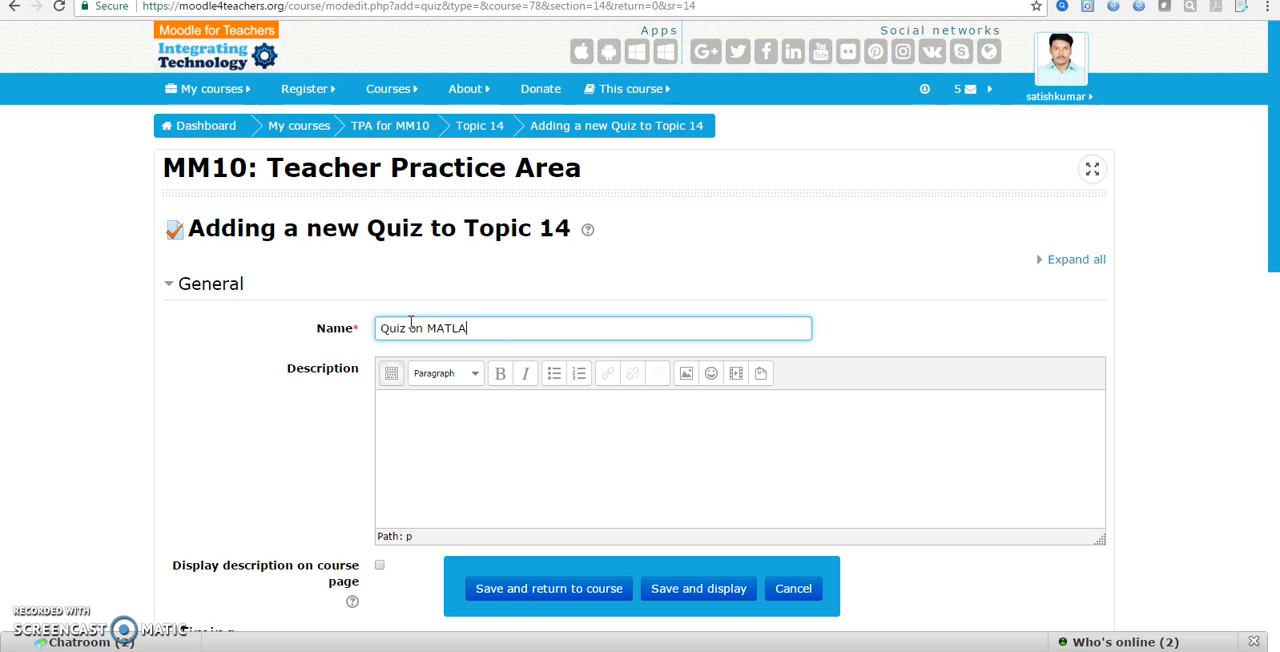
left_click(435, 425)
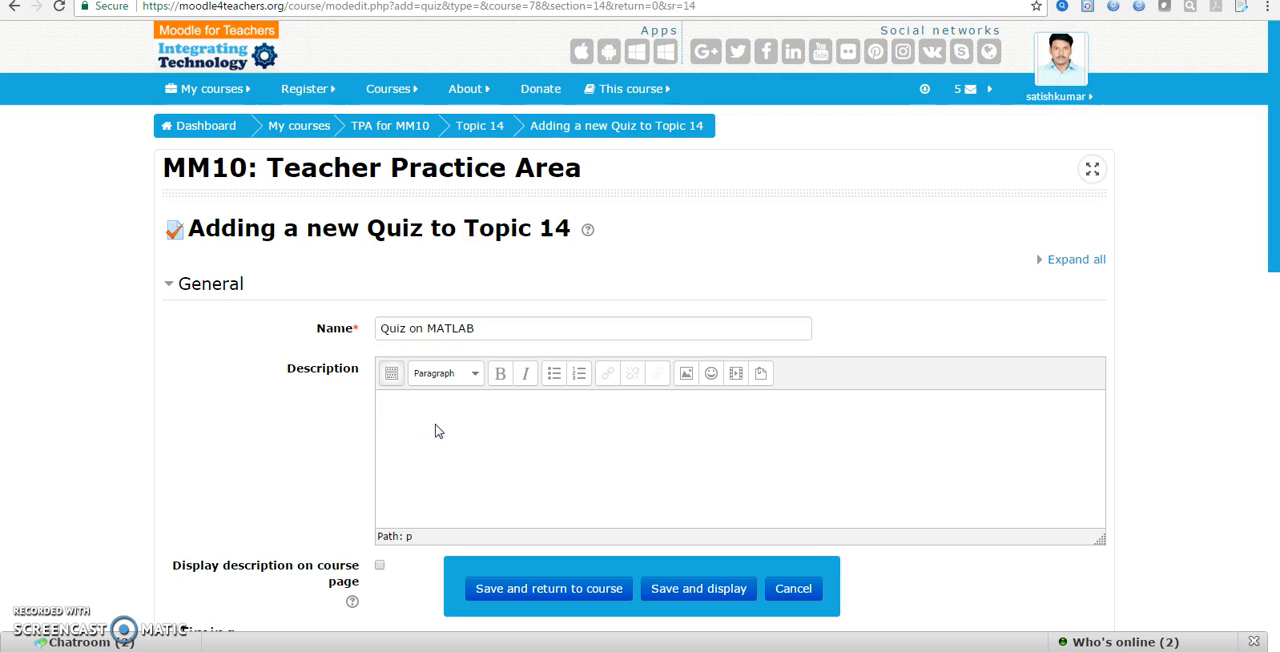
type("Qui")
scroll(470, 410, "down", 3)
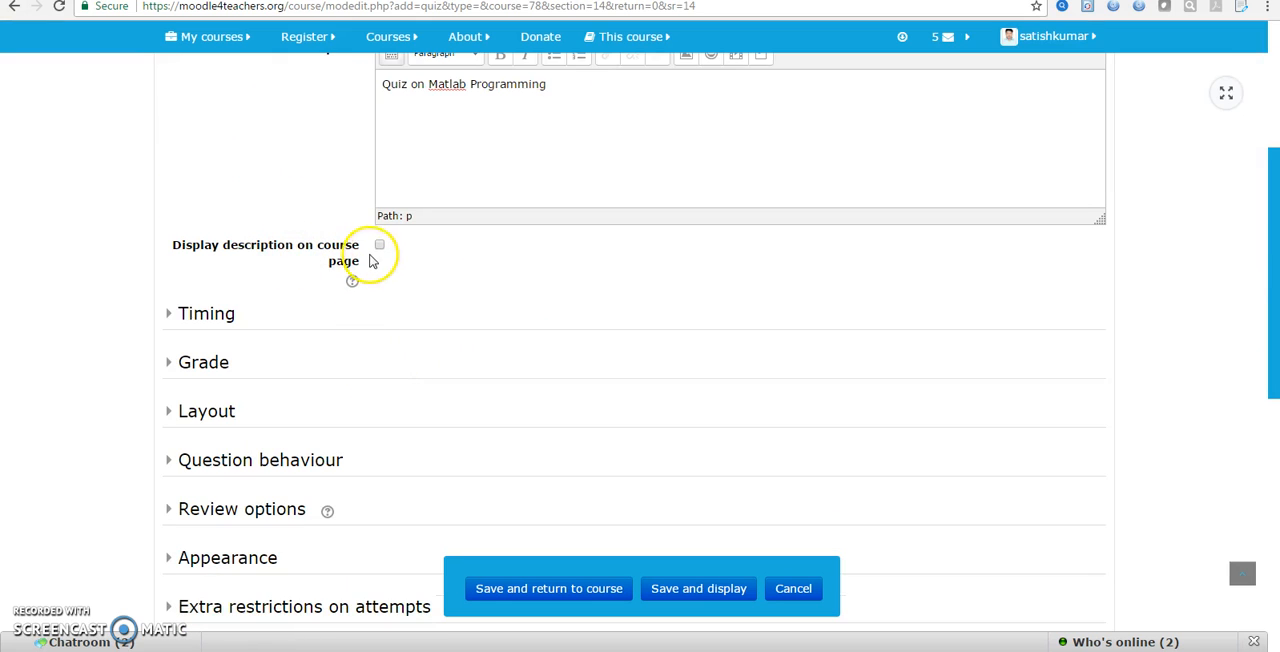
left_click(192, 316)
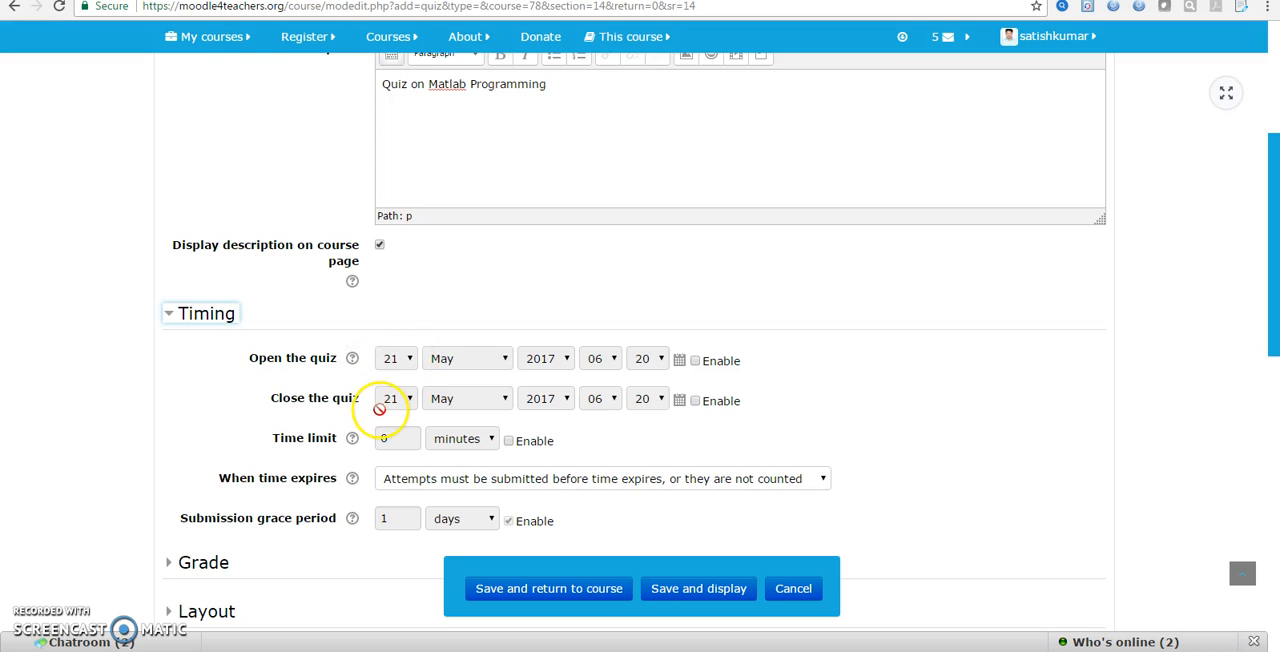
left_click(694, 361)
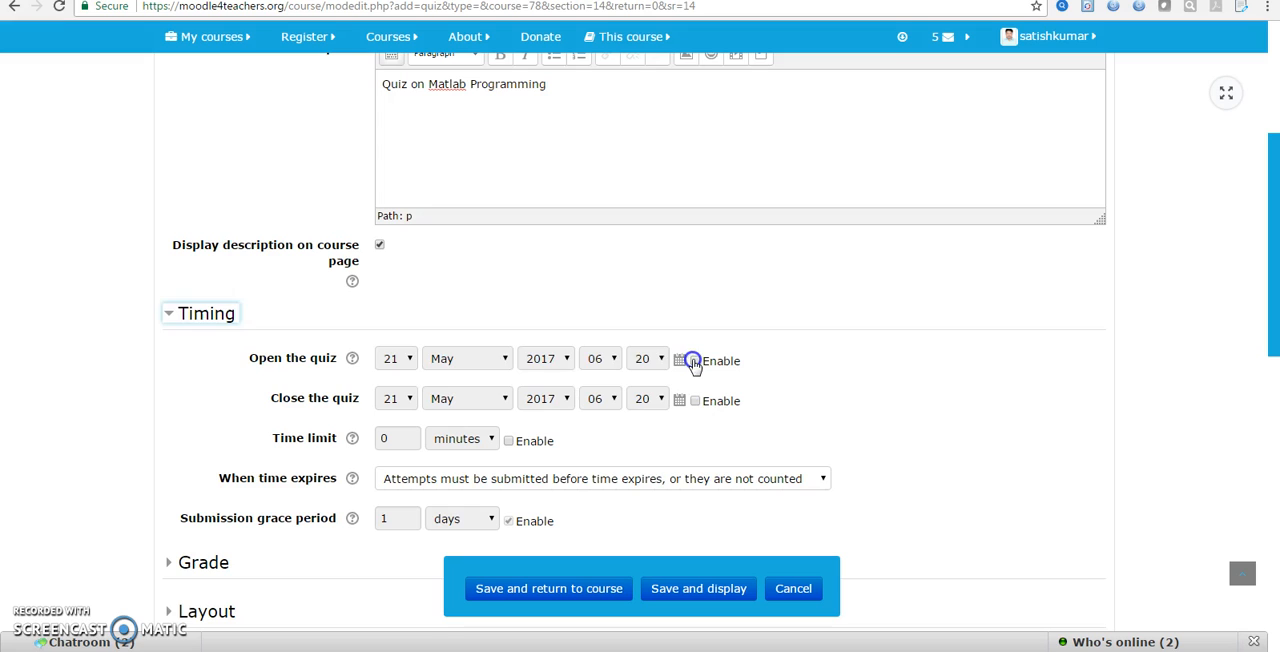
left_click(396, 360)
left_click(396, 360)
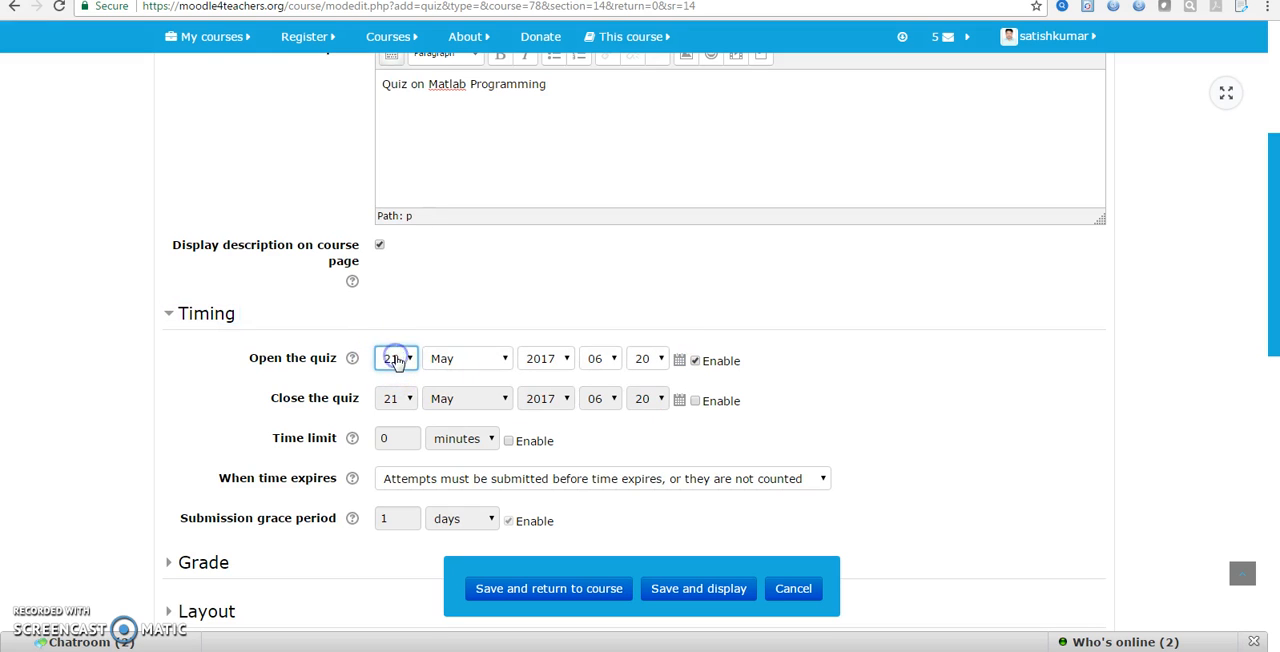
left_click(695, 401)
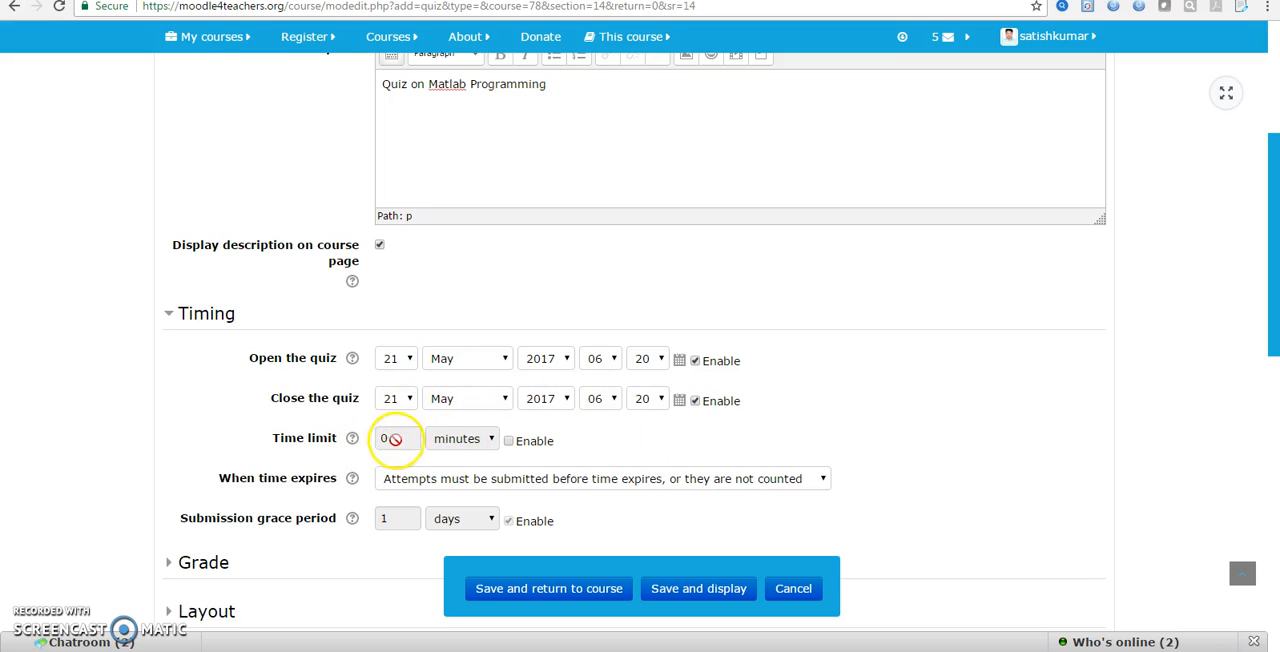
left_click(510, 441)
left_click(410, 440)
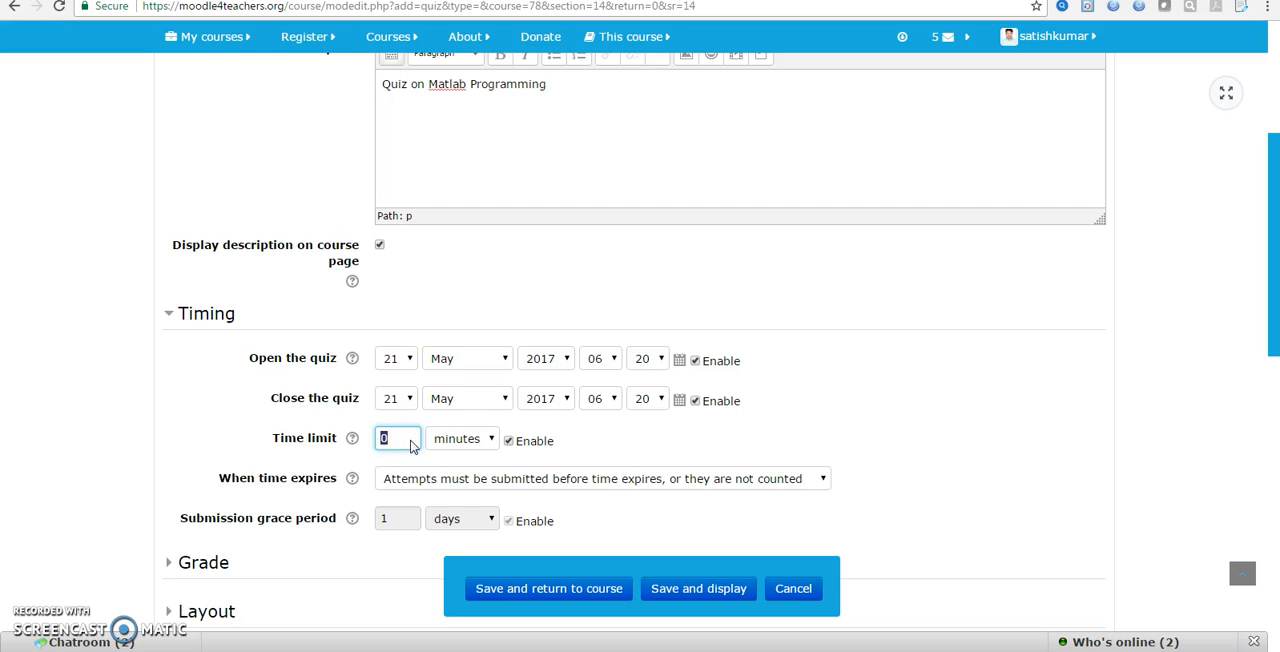
left_click(695, 400)
left_click(695, 361)
left_click(508, 441)
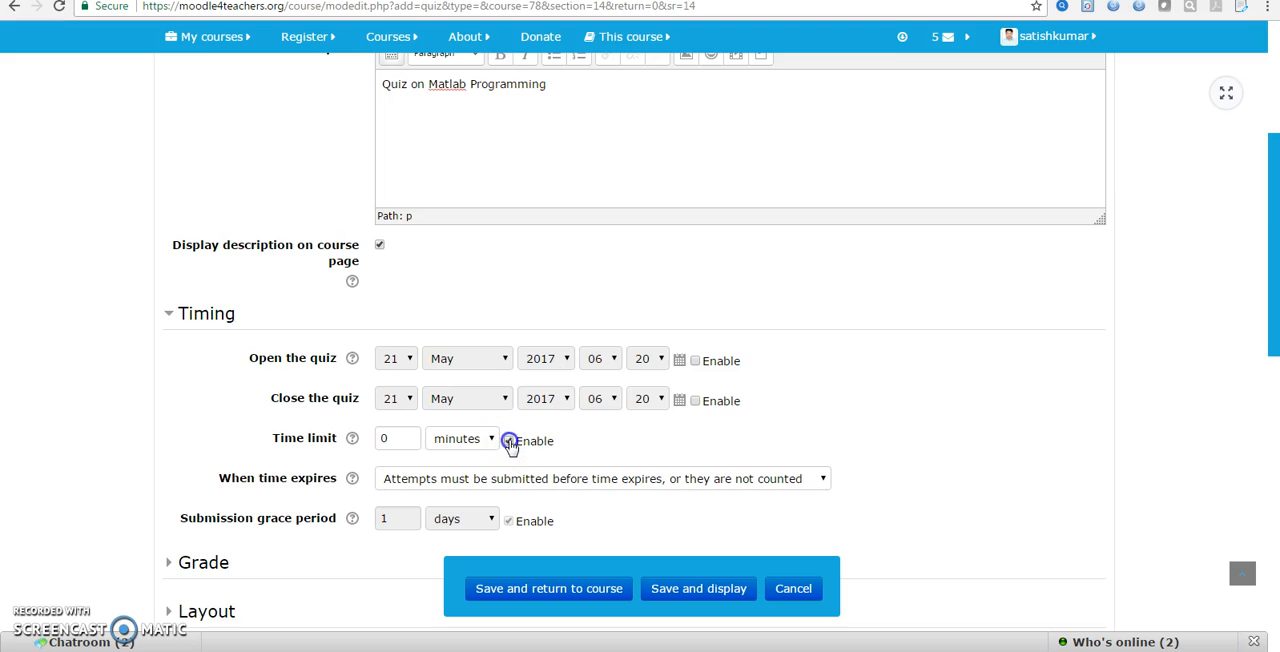
Set the time-expiry behaviour to the grace period in which open attempts can be submitted, but no more questions answered
scroll(400, 455, "down", 2)
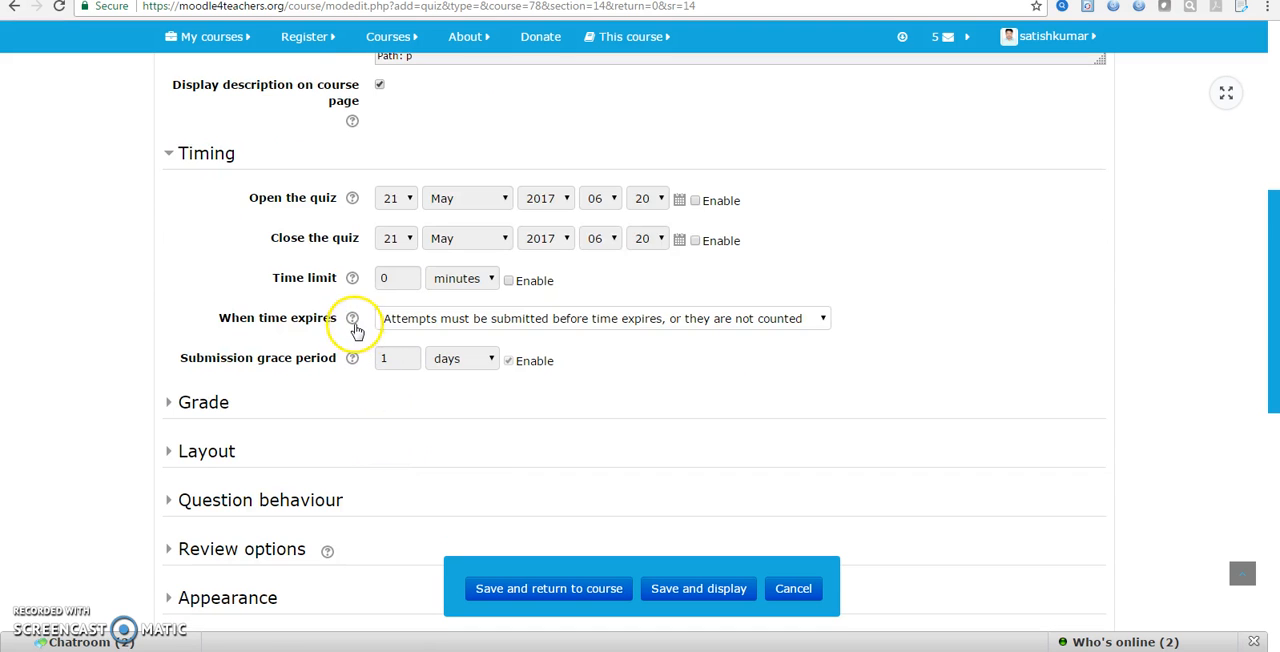
left_click(571, 318)
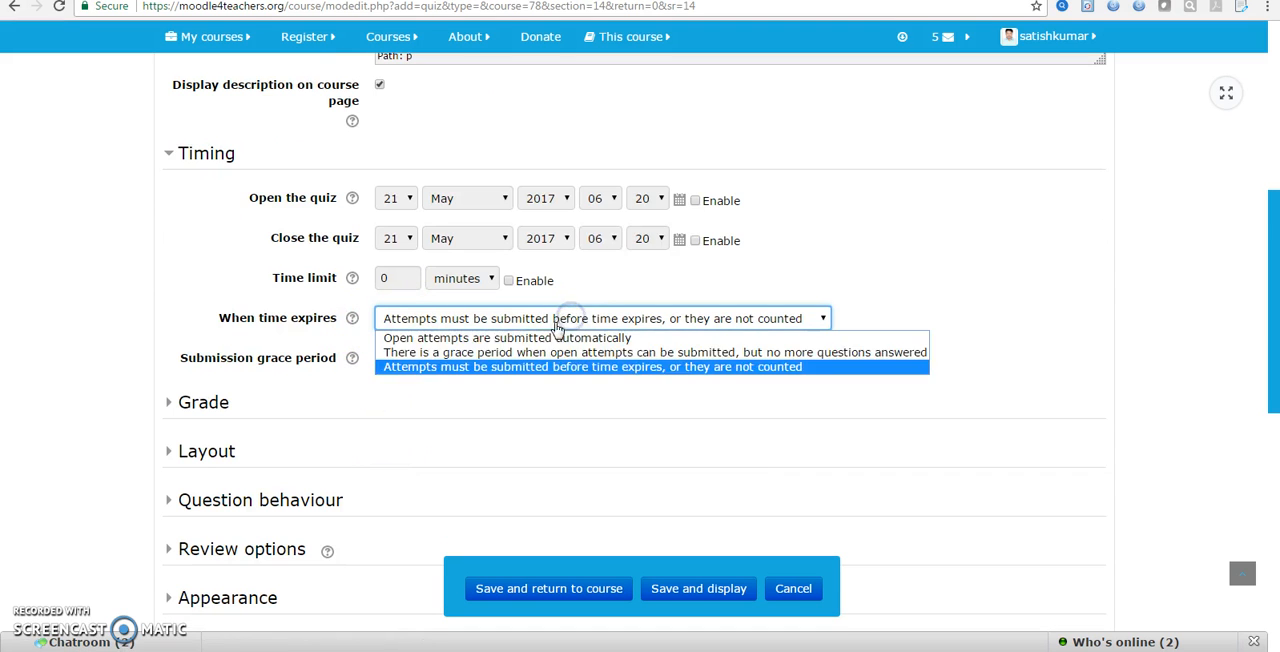
left_click(434, 369)
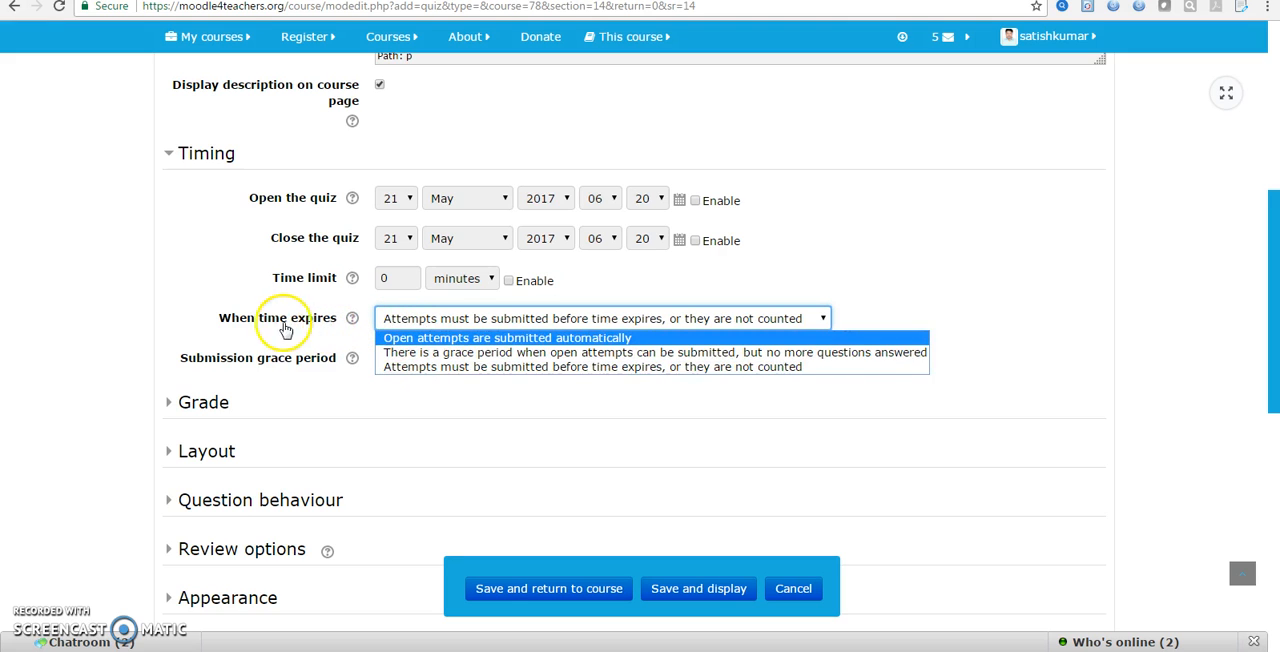
left_click(429, 340)
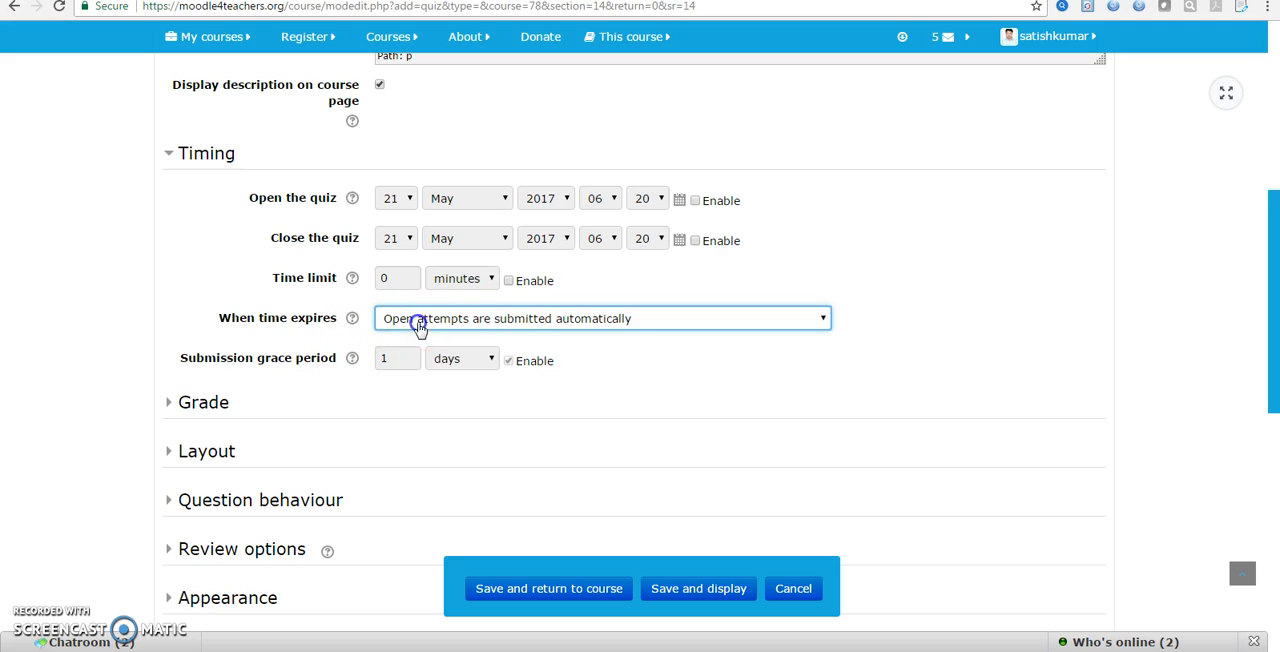
left_click(418, 322)
left_click(420, 352)
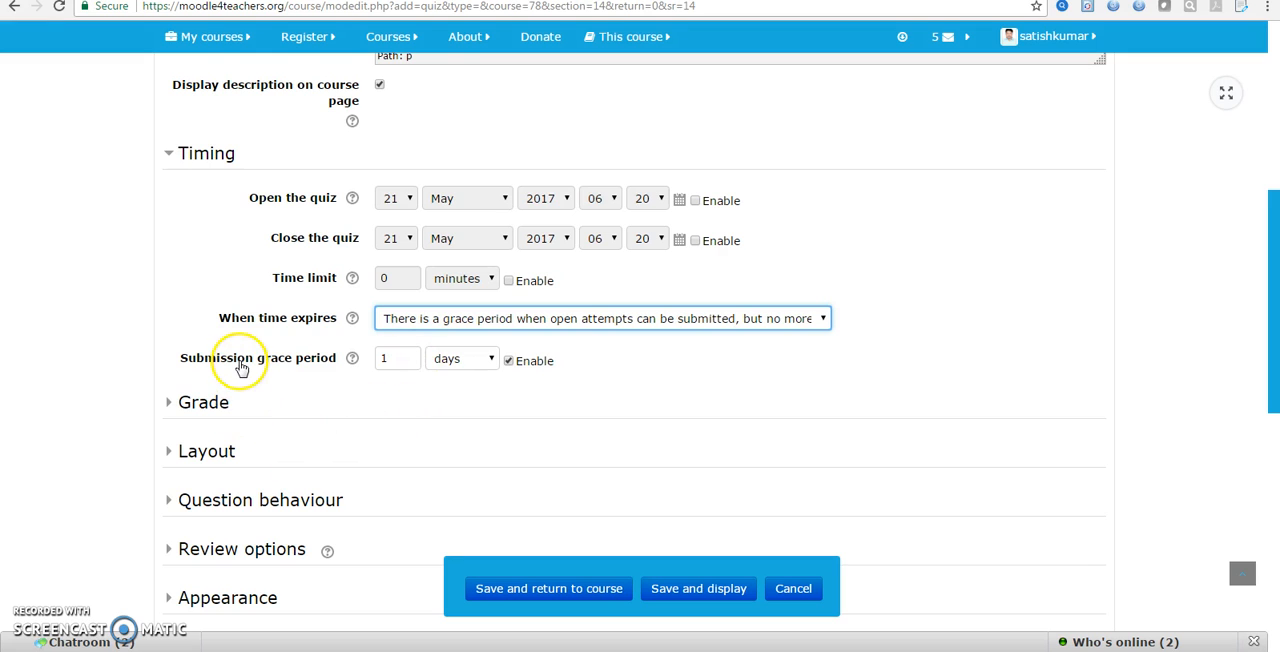
Keep the submission grace period enabled and set it to 2 days
left_click(507, 361)
left_click(509, 362)
left_click(403, 362)
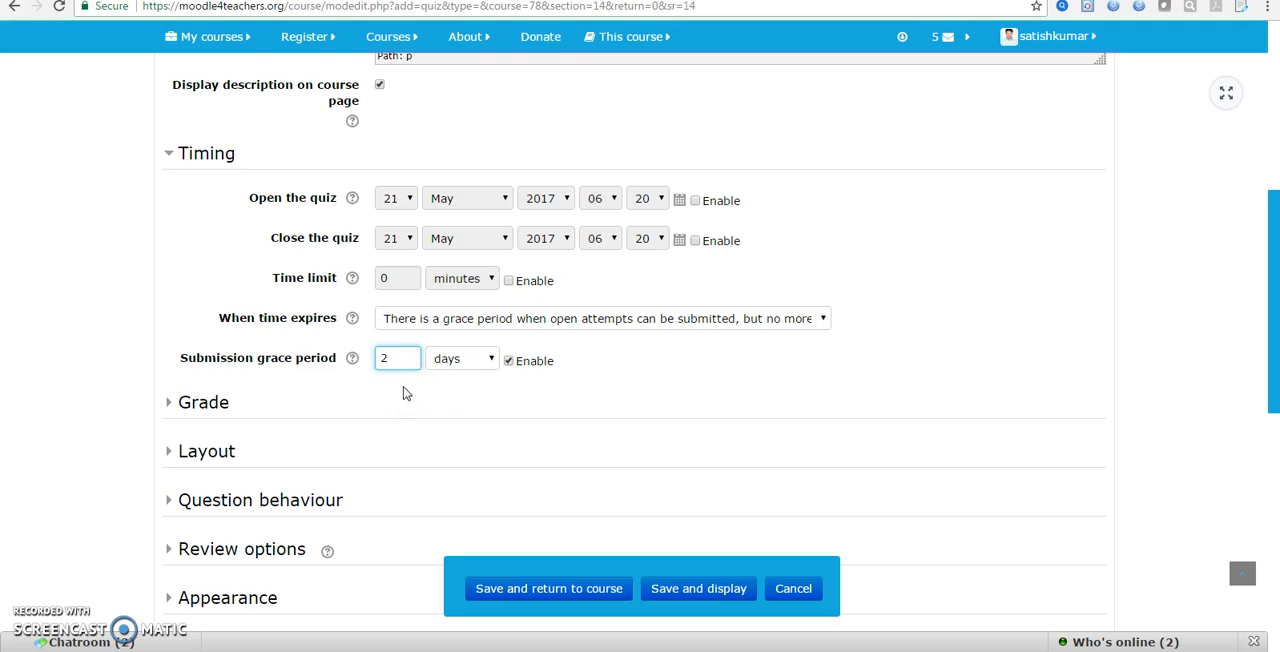
left_click(488, 358)
left_click(466, 388)
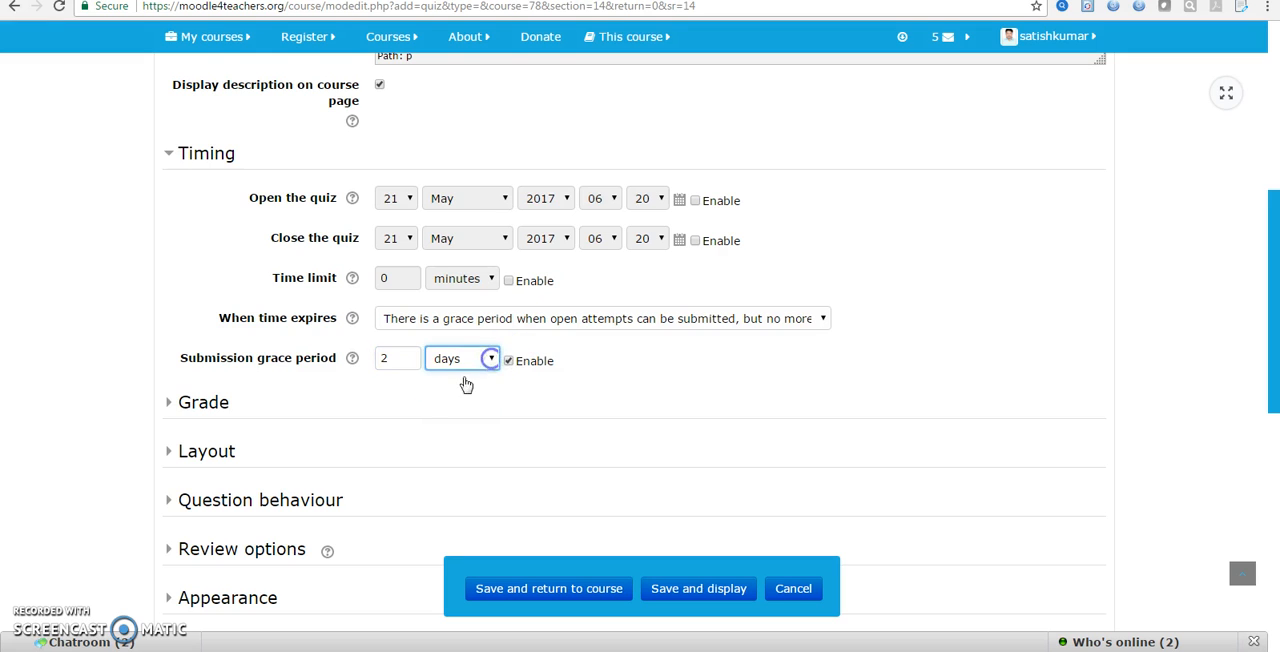
Expand the Grade settings and read the help text for the grade category
left_click(195, 405)
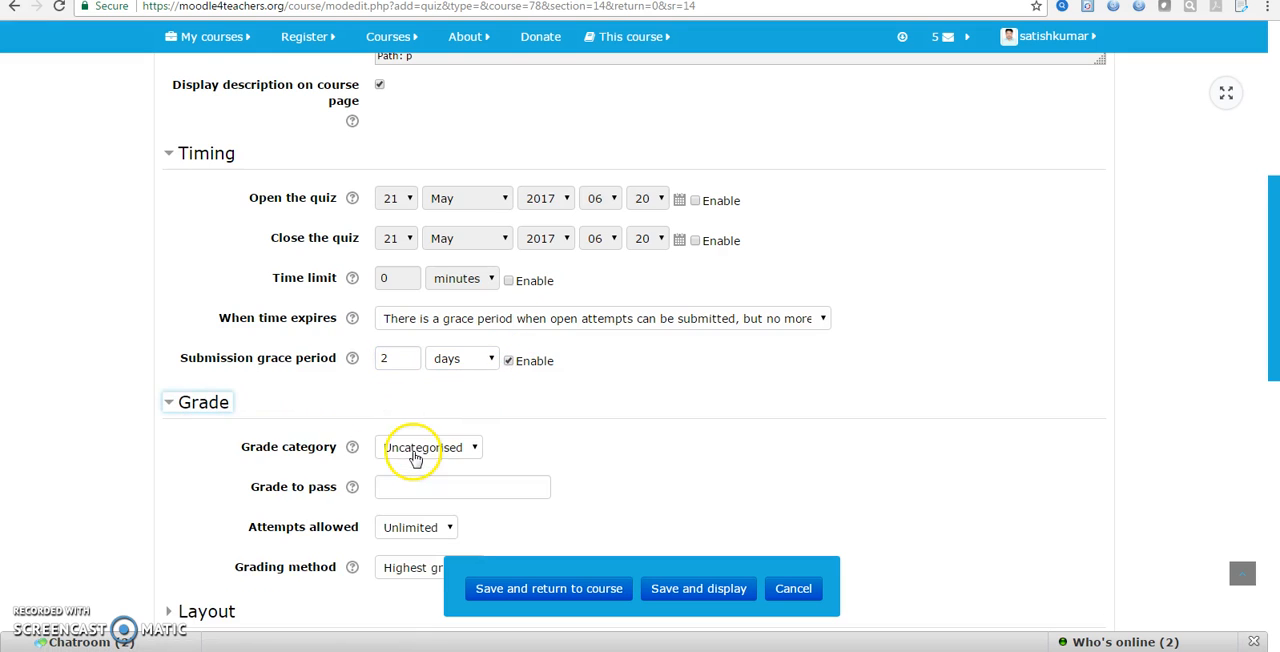
scroll(337, 426, "down", 2)
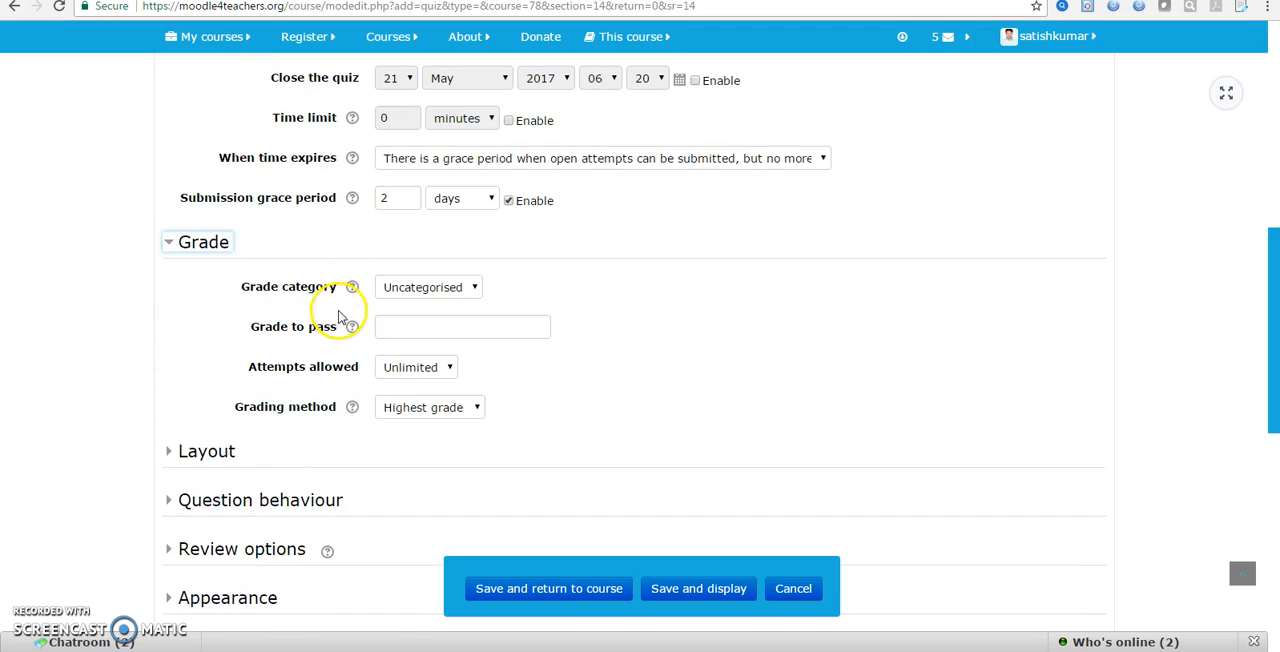
left_click(352, 288)
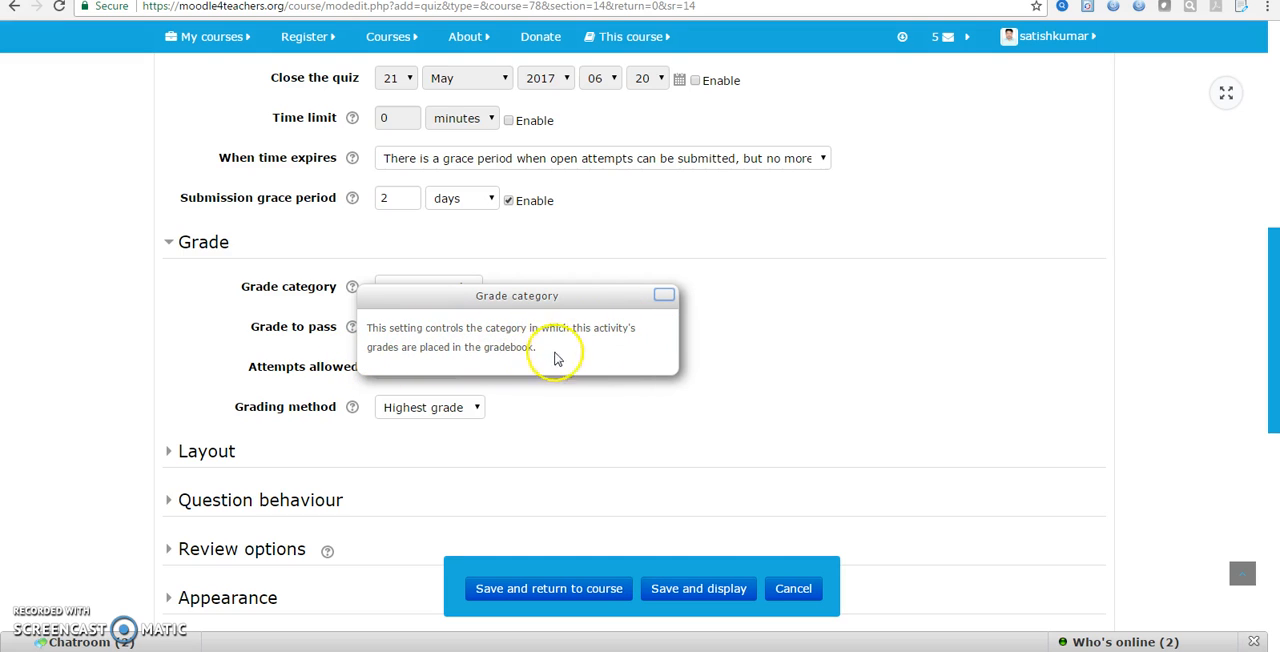
left_click(665, 298)
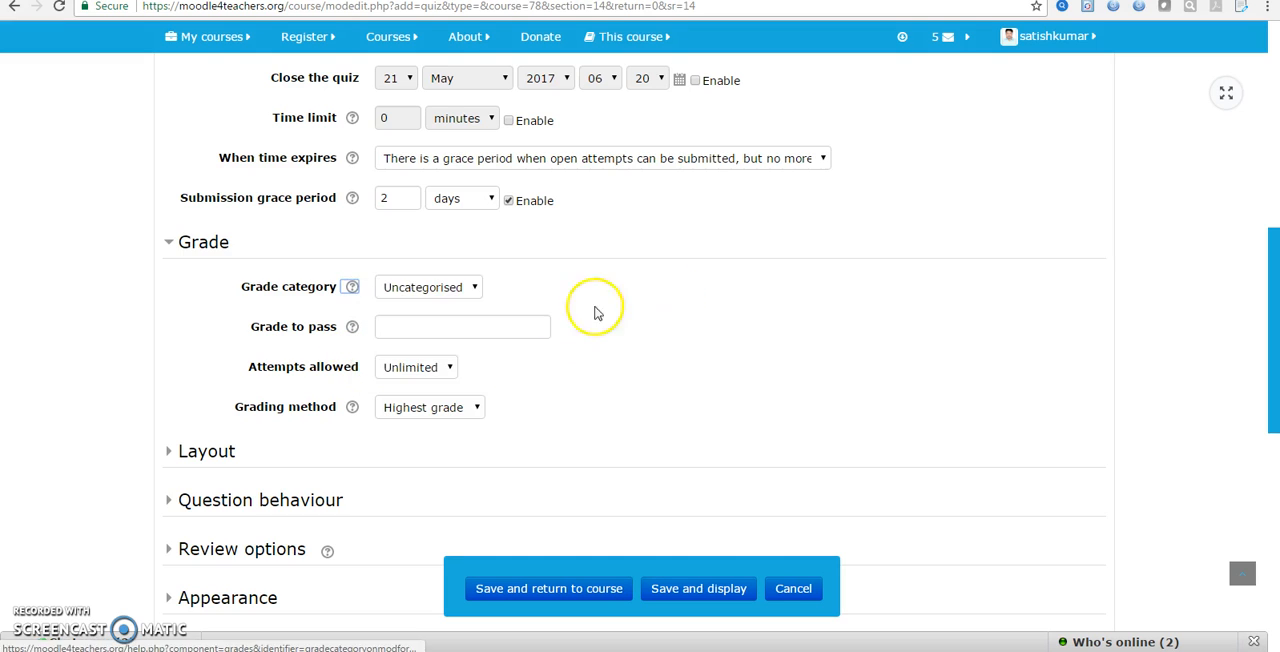
Set the grade to pass to 10 and the attempts allowed to 3
left_click(389, 323)
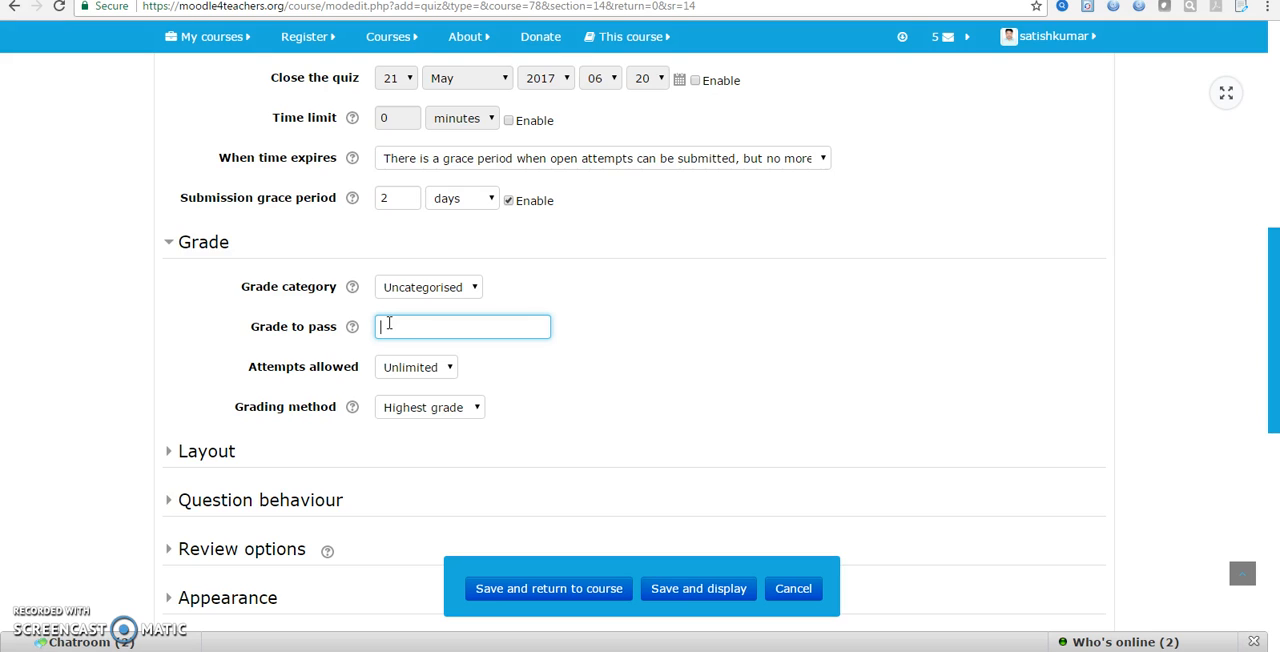
left_click(426, 367)
left_click(414, 403)
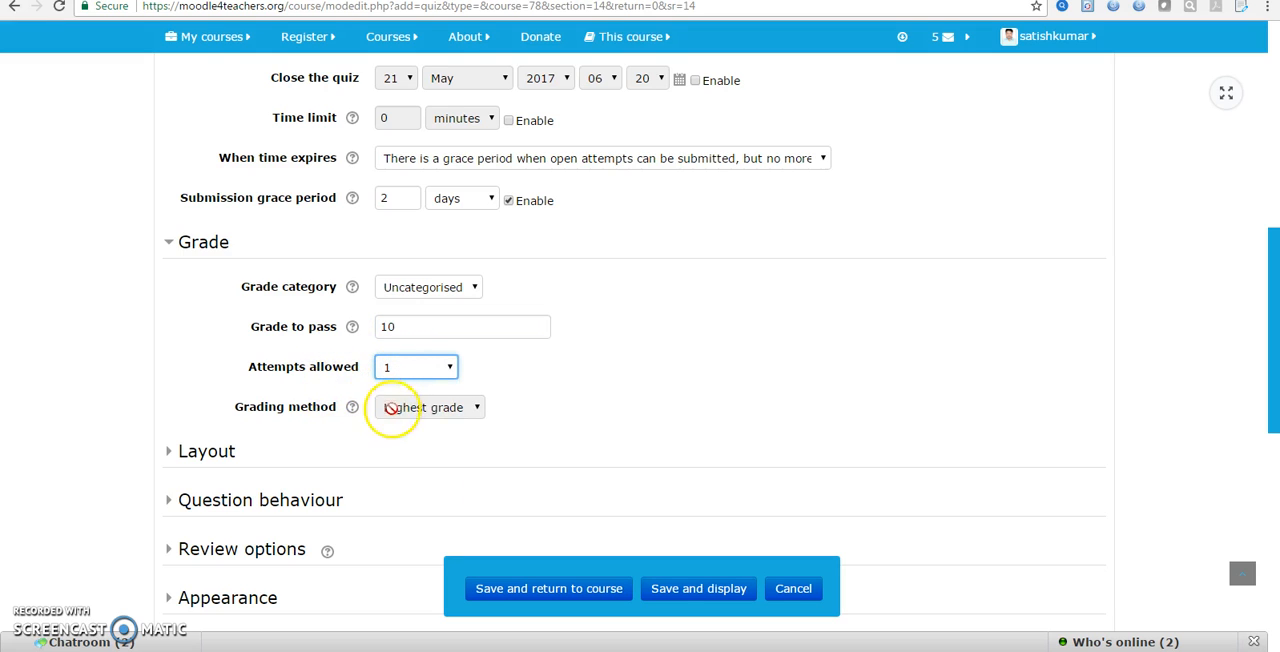
left_click(403, 366)
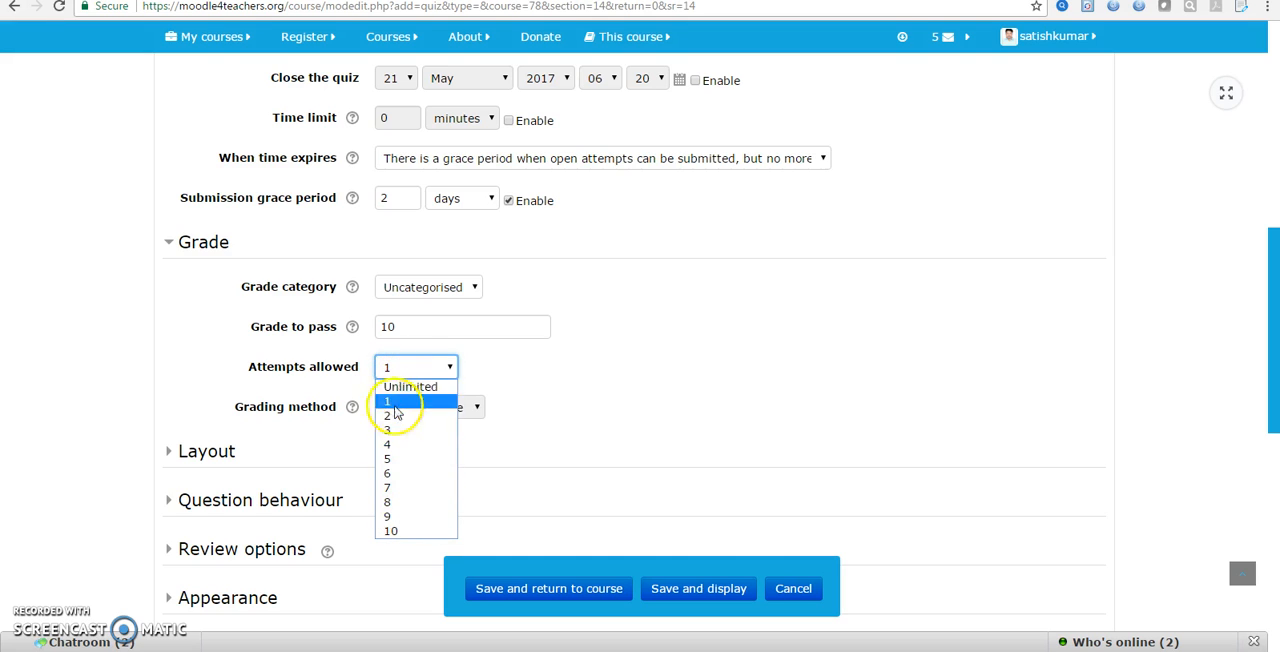
left_click(394, 429)
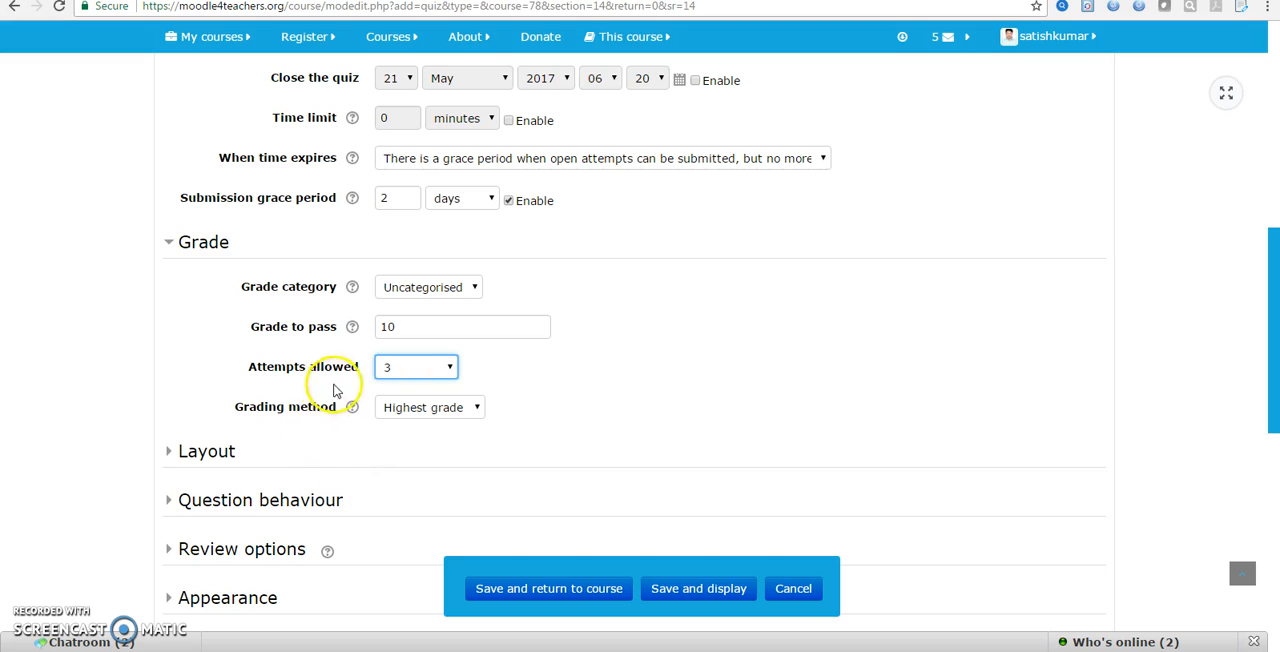
Read the grading method help and choose Highest grade as the grading method
left_click(352, 410)
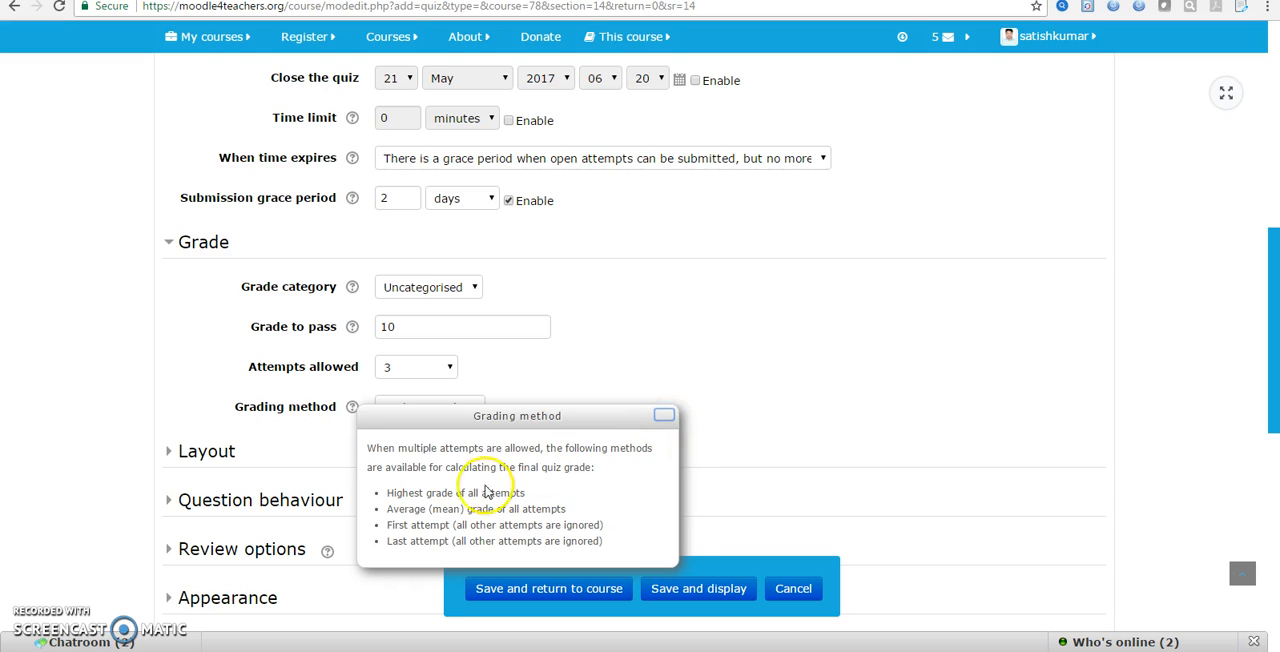
left_click(665, 414)
left_click(476, 411)
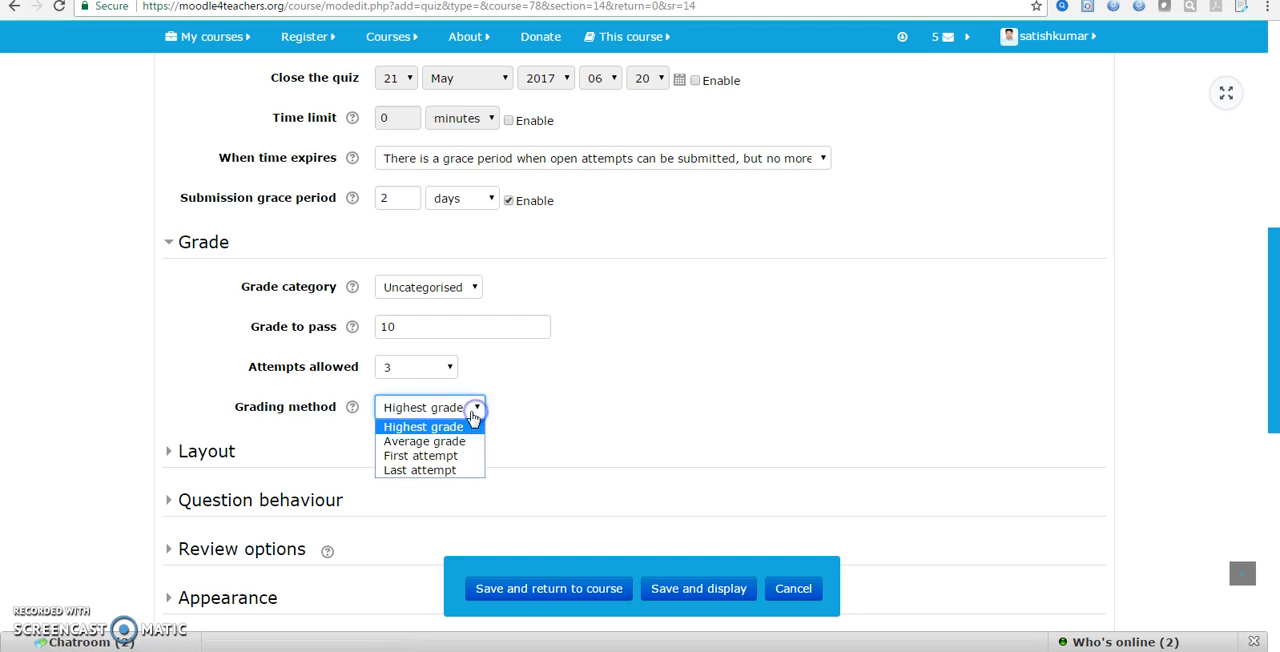
left_click(448, 432)
Expand the Question behaviour settings and leave Shuffle within questions set to Yes
scroll(504, 453, "down", 2)
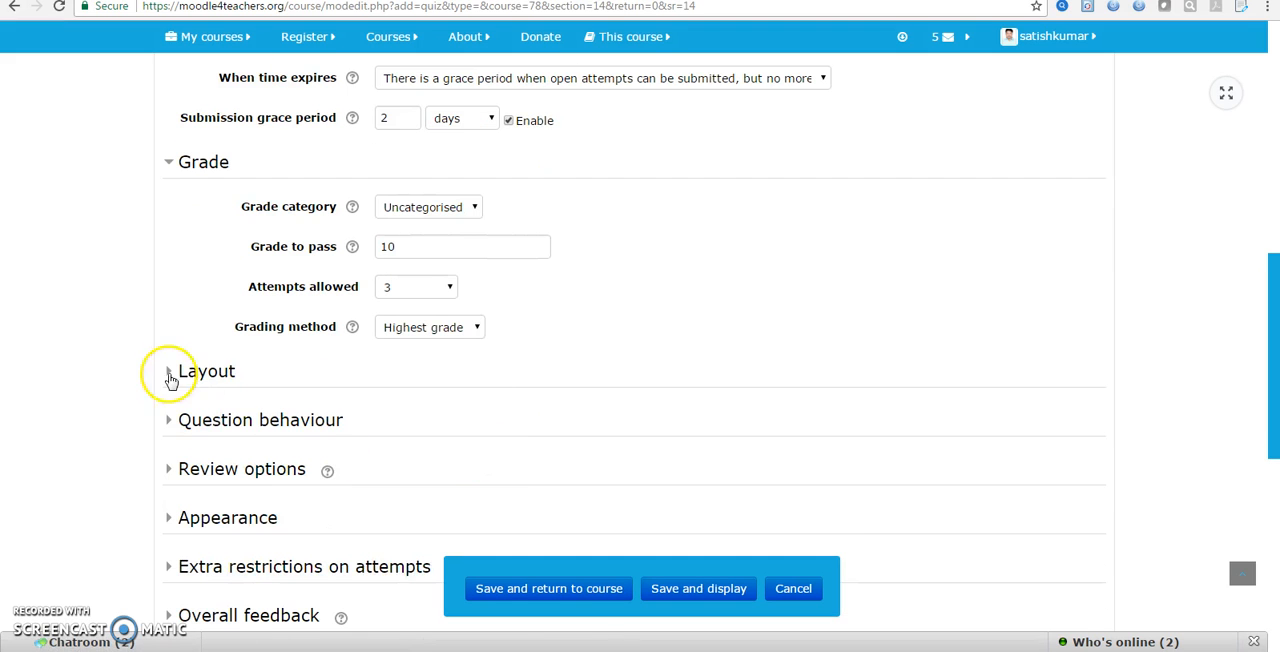
left_click(210, 379)
left_click(216, 381)
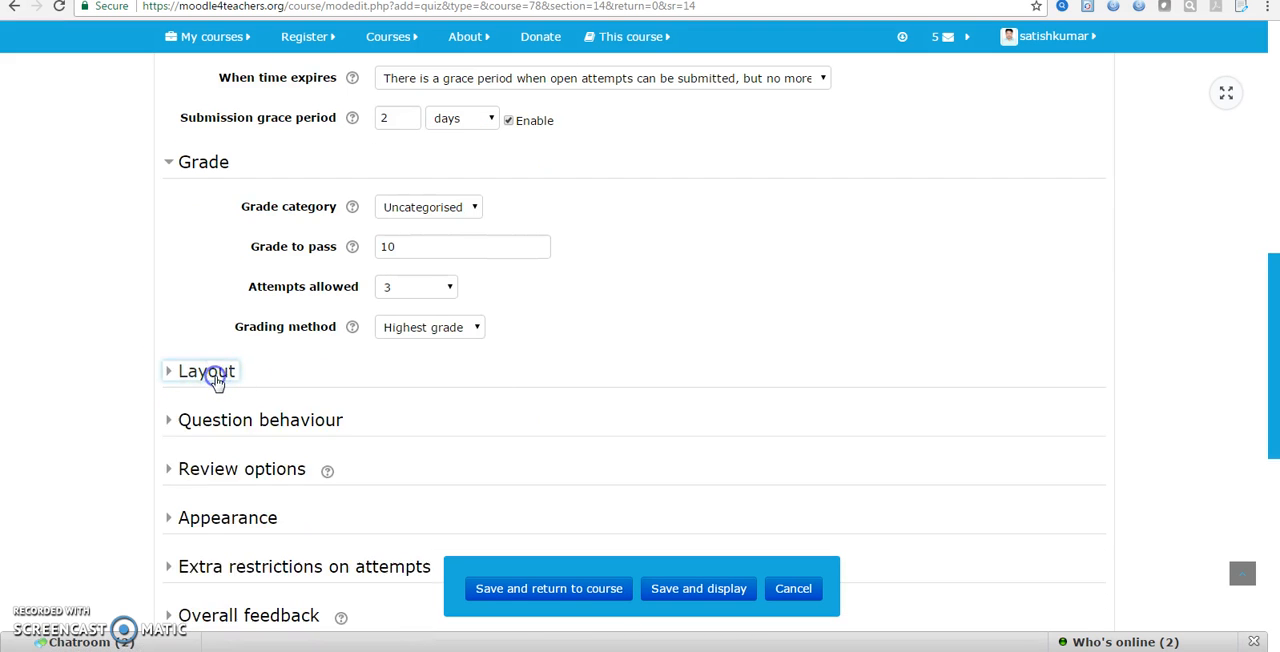
left_click(212, 419)
scroll(160, 423, "down", 3)
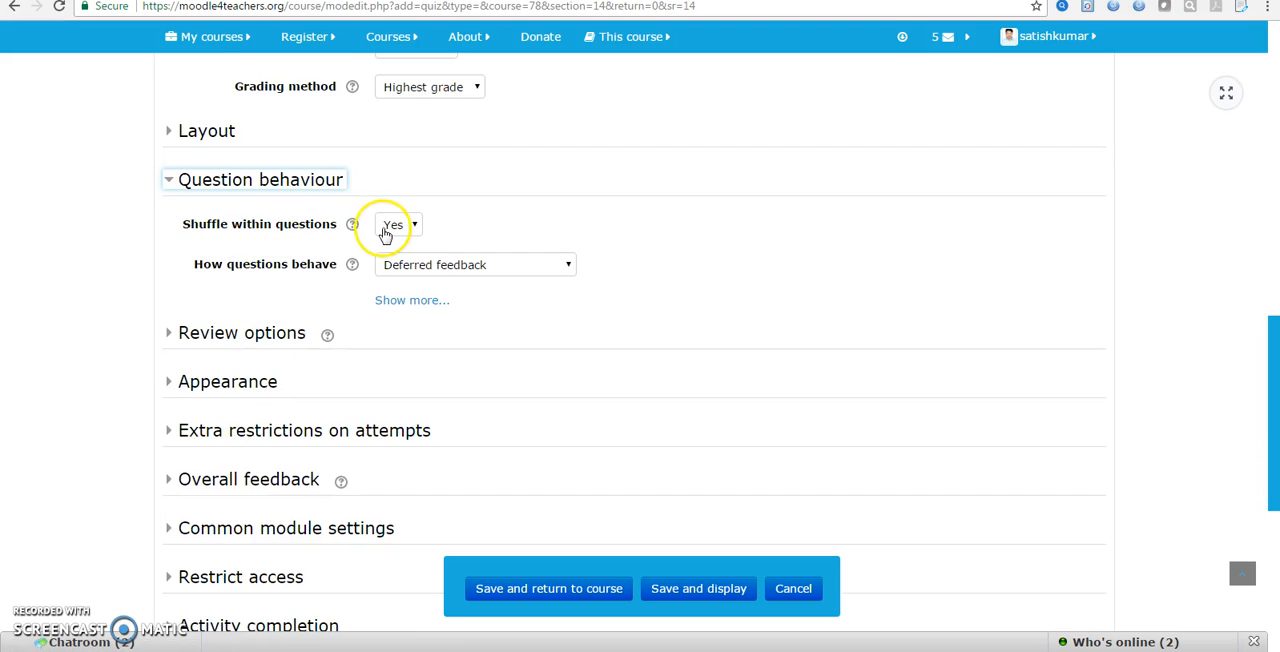
left_click(415, 227)
left_click(418, 227)
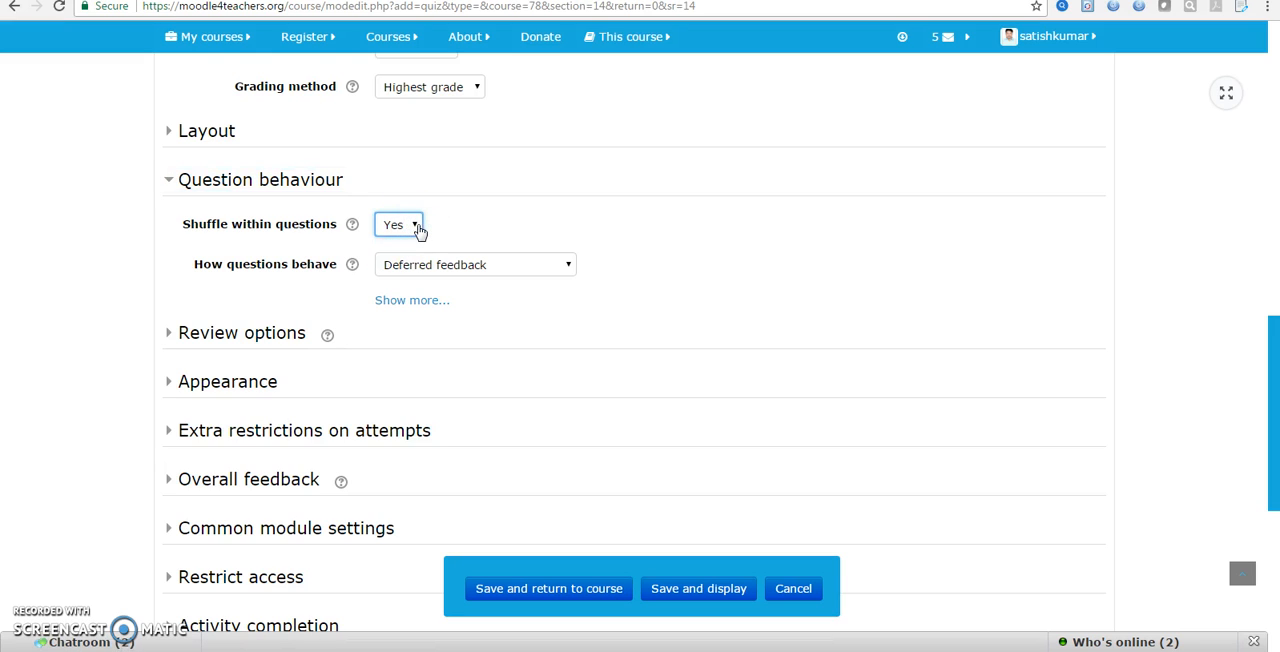
Examine the quiz's review options for each stage of an attempt and expand the Appearance settings
left_click(243, 333)
scroll(330, 370, "down", 2)
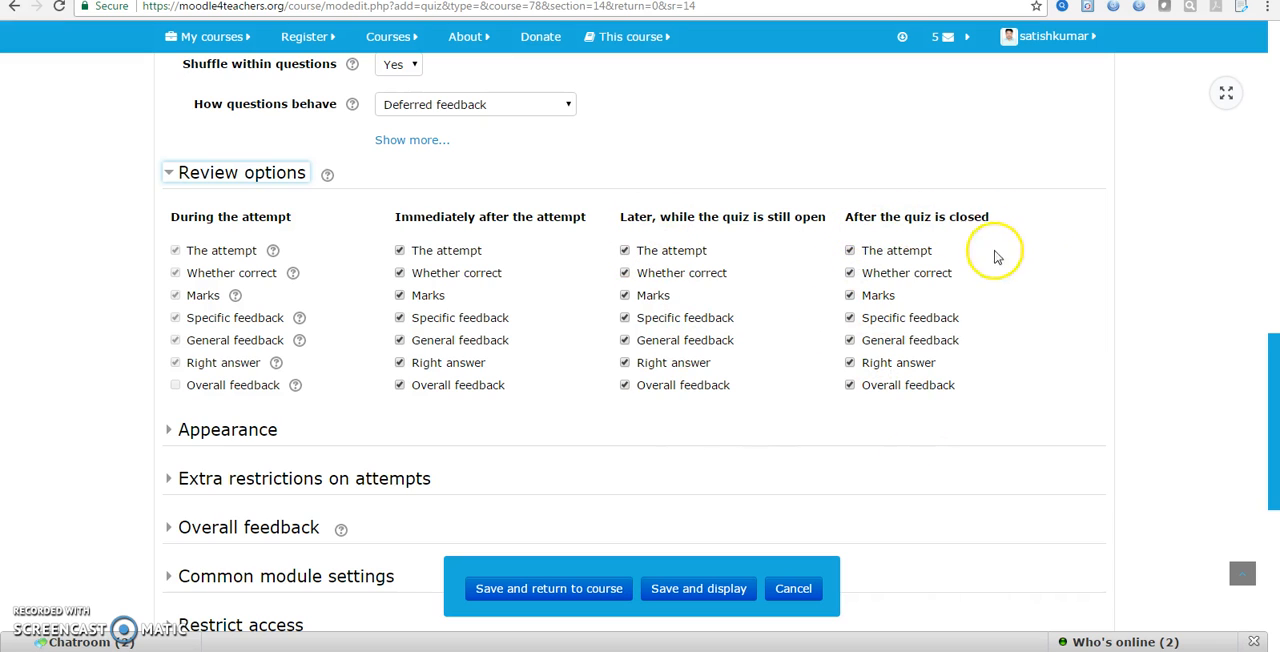
scroll(850, 340, "down", 2)
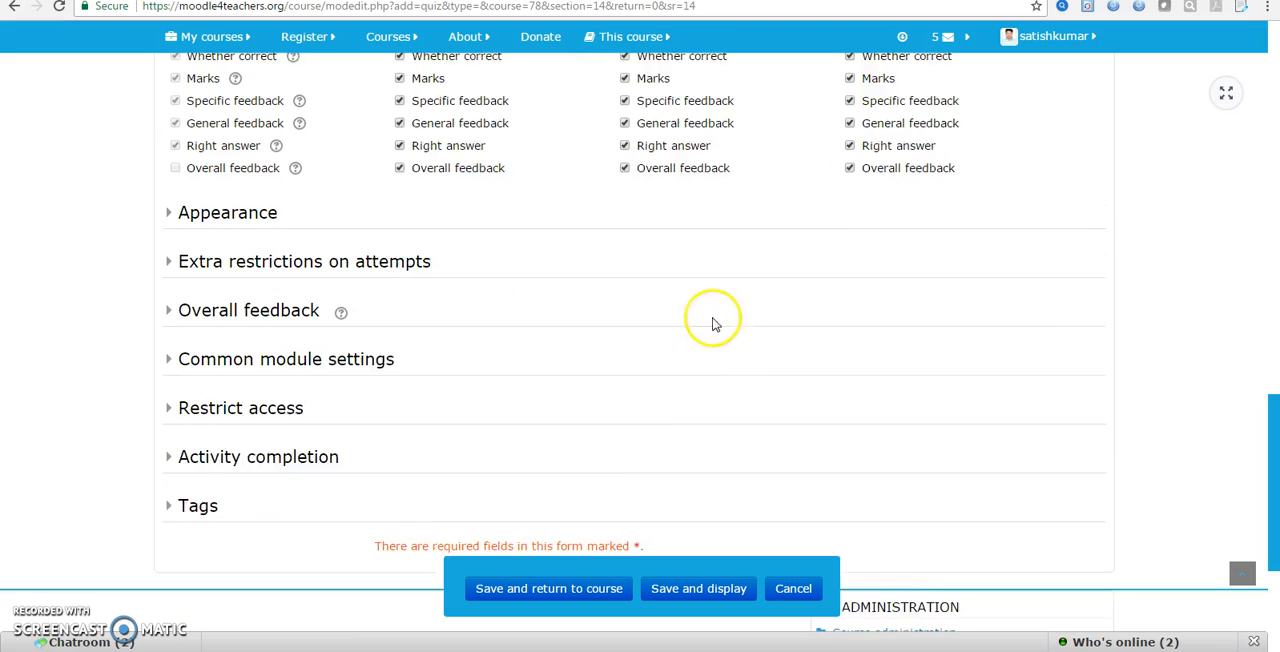
left_click(224, 188)
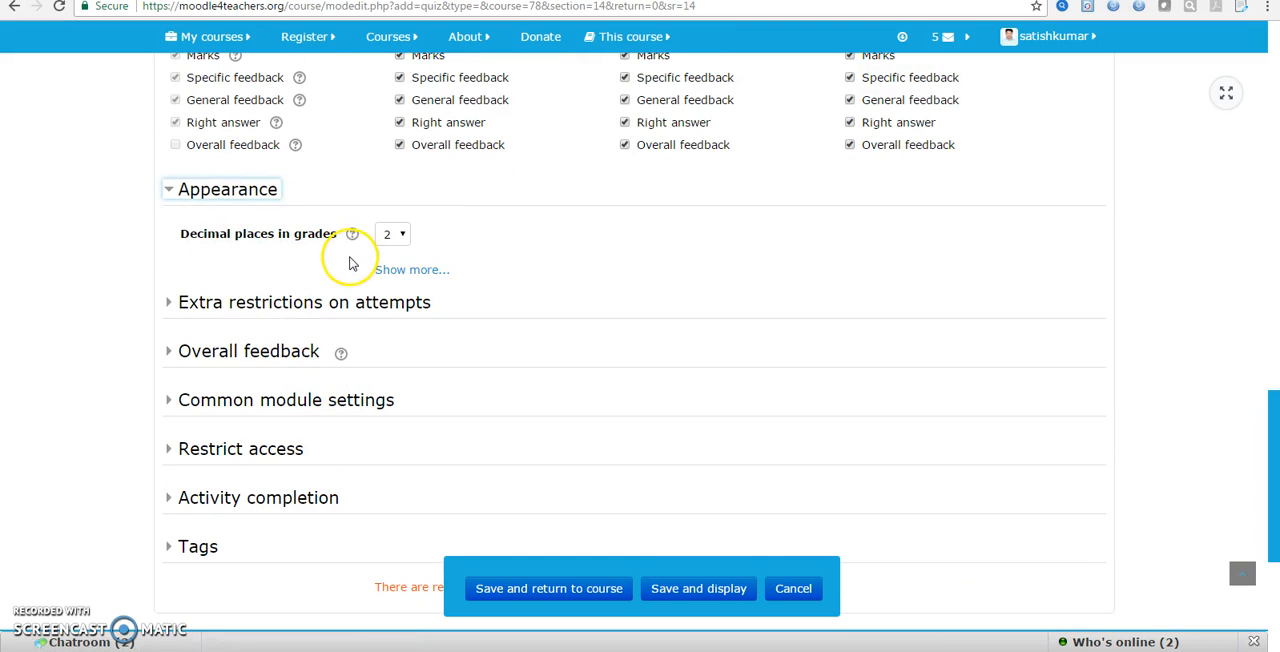
Check the decimal places options for grades, and expand the Extra restrictions on attempts and Overall feedback settings
left_click(398, 234)
left_click(398, 234)
left_click(288, 314)
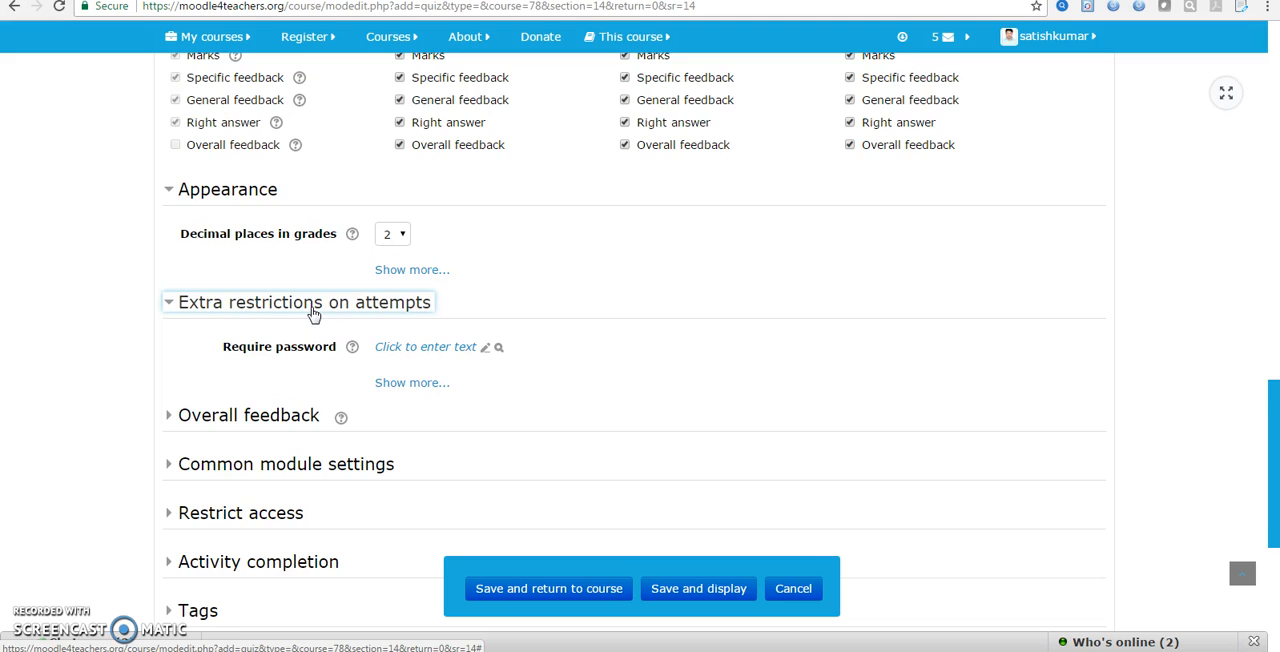
scroll(265, 312, "down", 1)
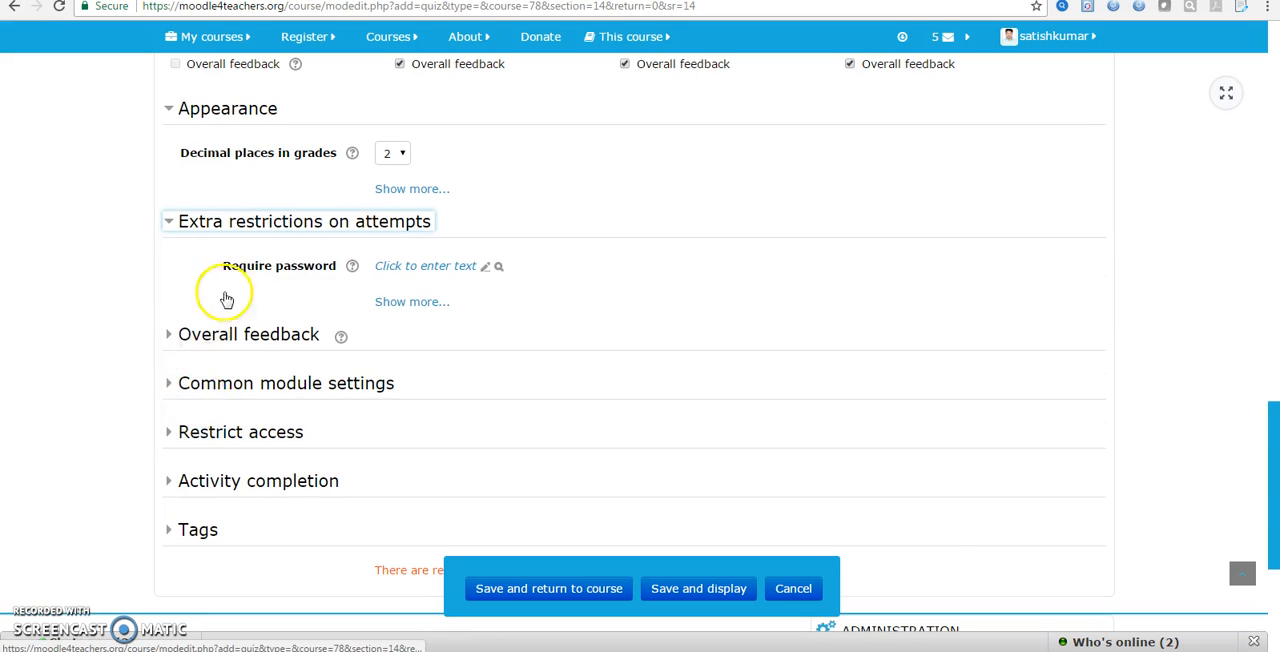
scroll(230, 280, "down", 2)
left_click(234, 177)
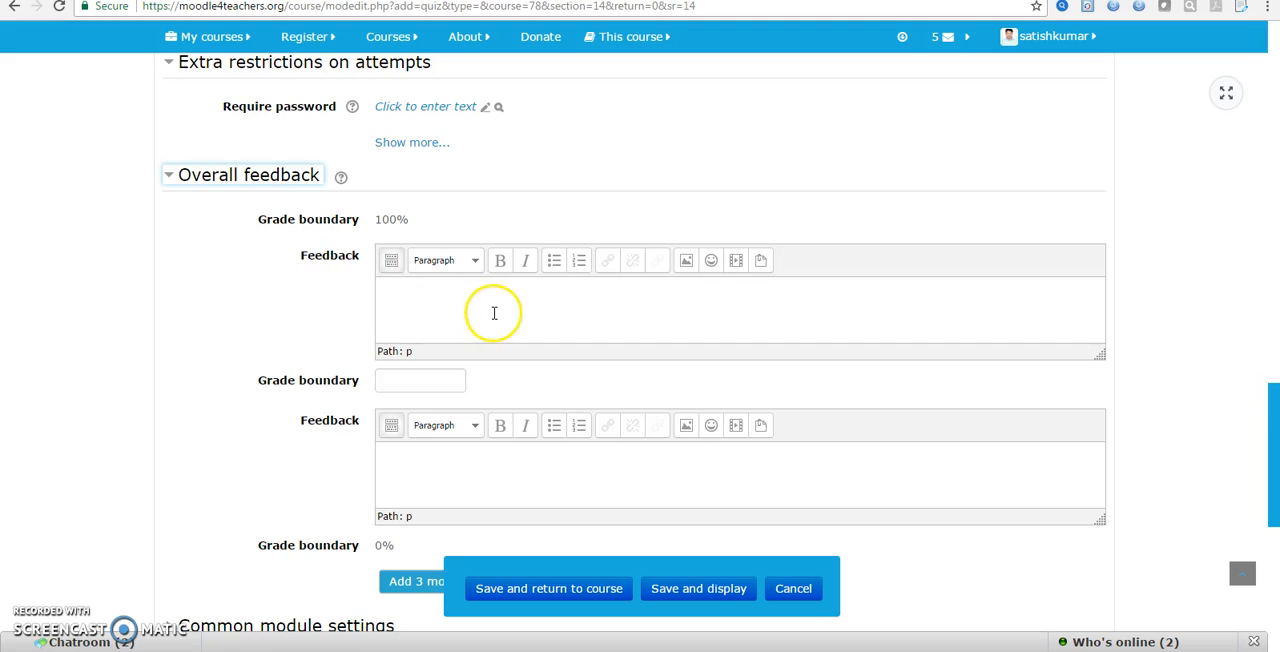
scroll(455, 330, "down", 2)
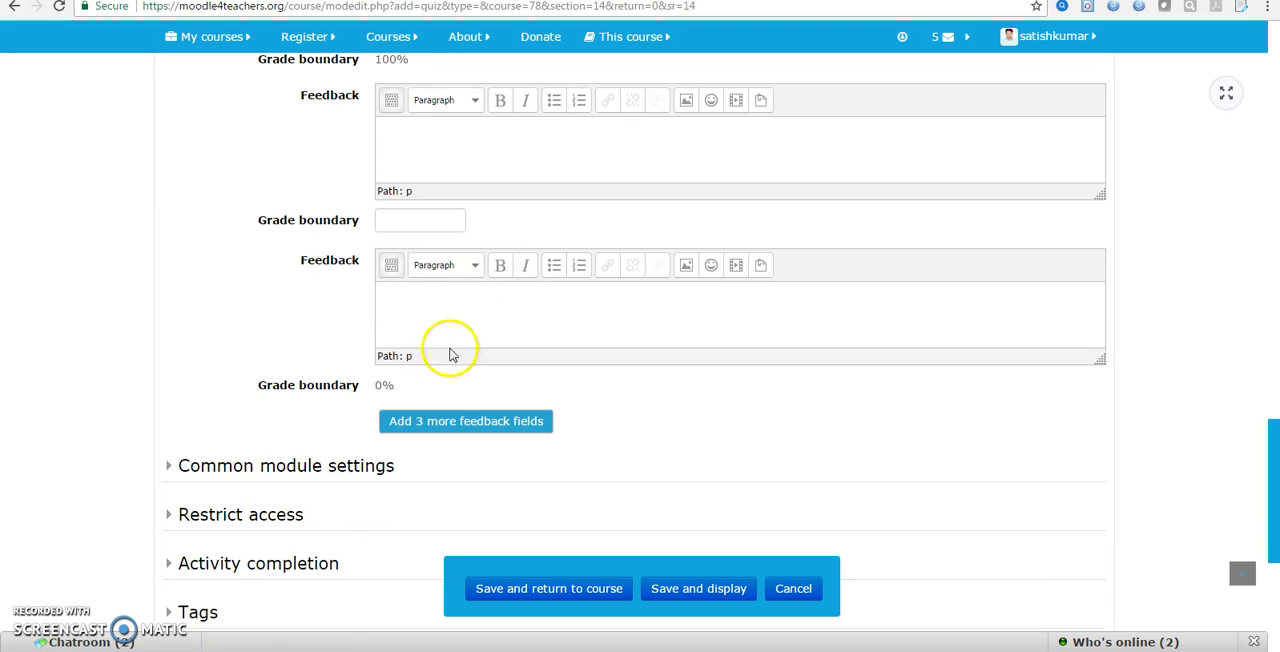
Expand and examine the quiz's Common module settings, including the group mode, and its Restrict access settings
left_click(286, 466)
scroll(240, 480, "down", 1)
scroll(185, 528, "down", 4)
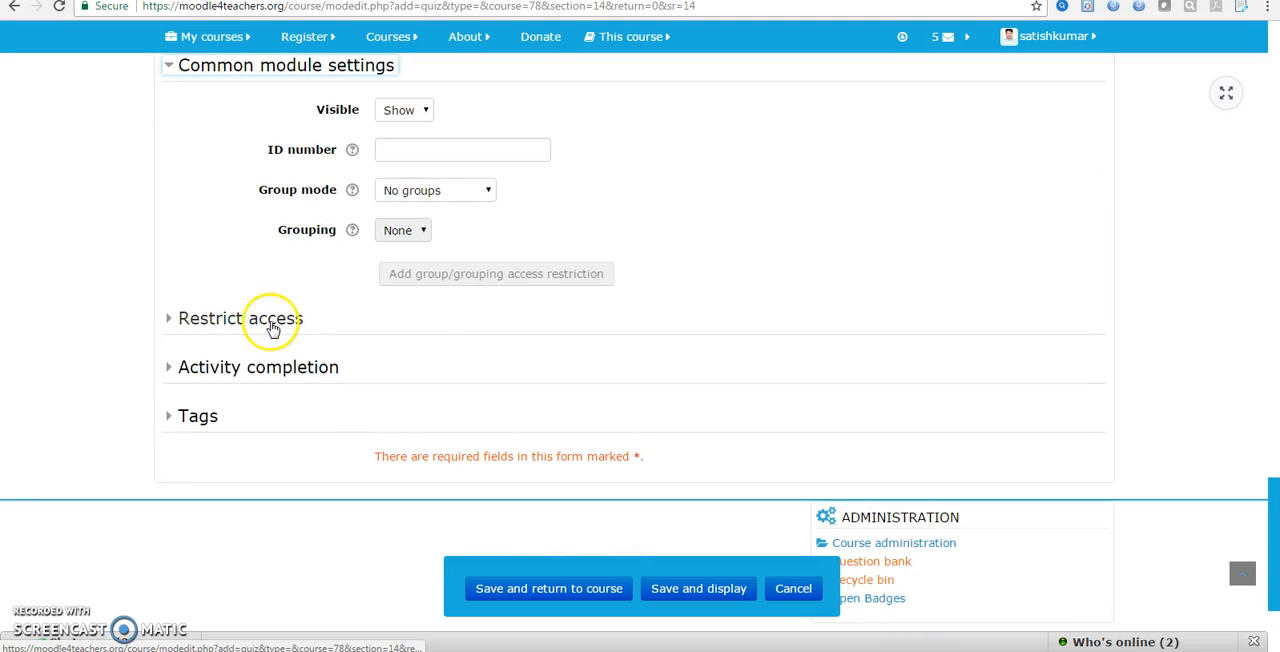
scroll(371, 363, "up", 2)
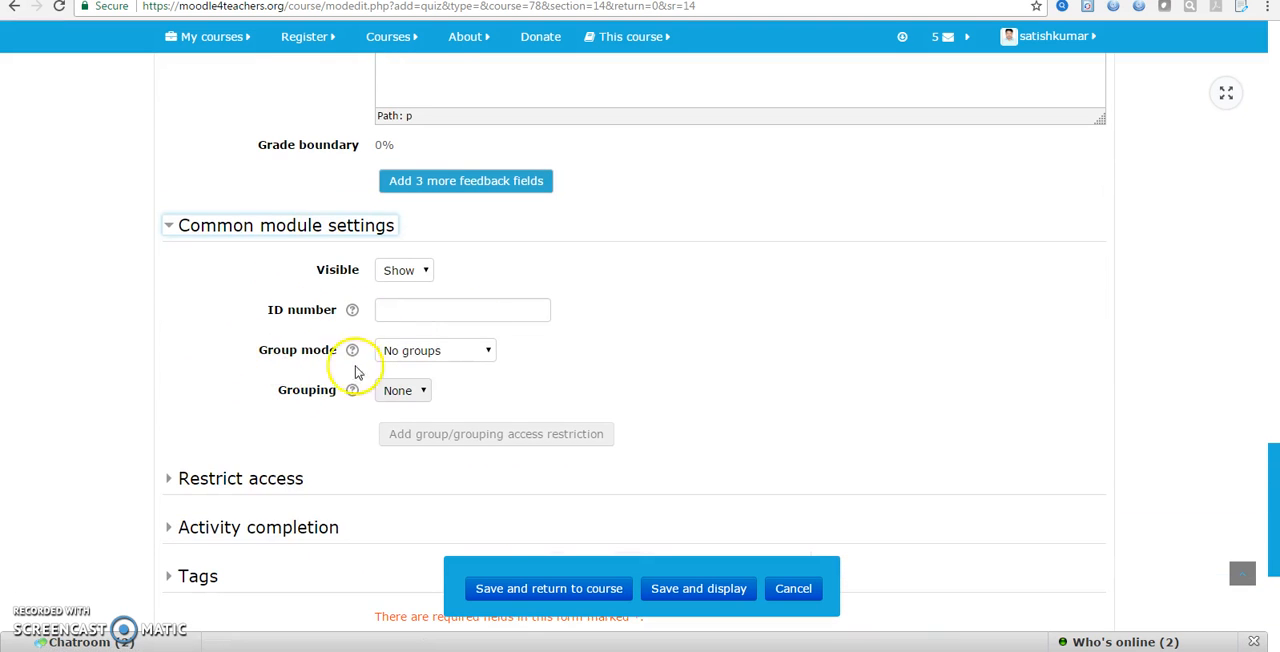
left_click(271, 479)
scroll(336, 409, "down", 4)
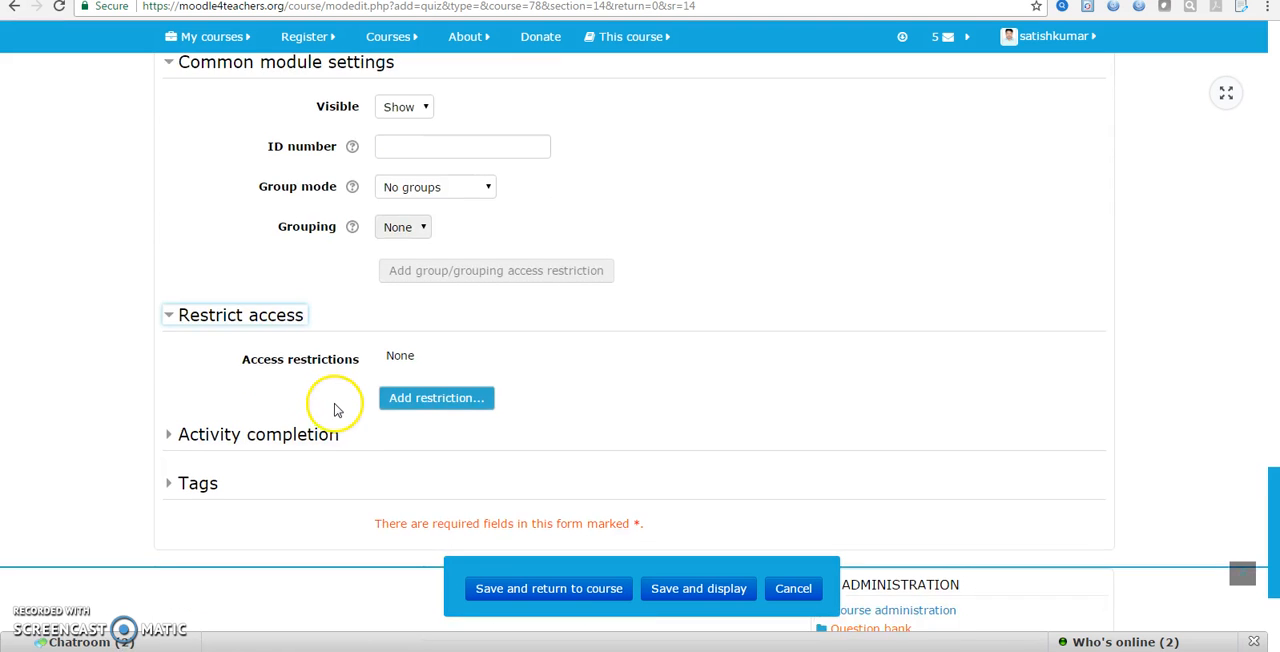
left_click(413, 194)
Expand the Activity completion settings and choose Students can manually mark the activity as completed, leaving the expected completion date disabled
left_click(228, 288)
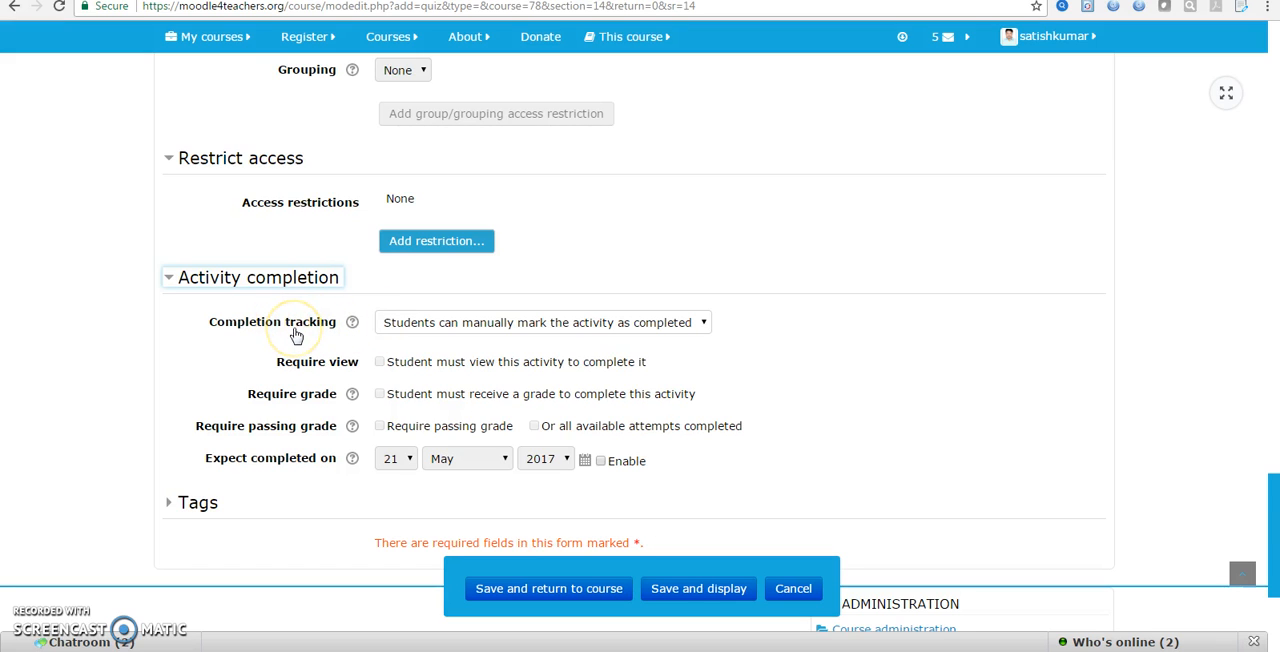
left_click(423, 324)
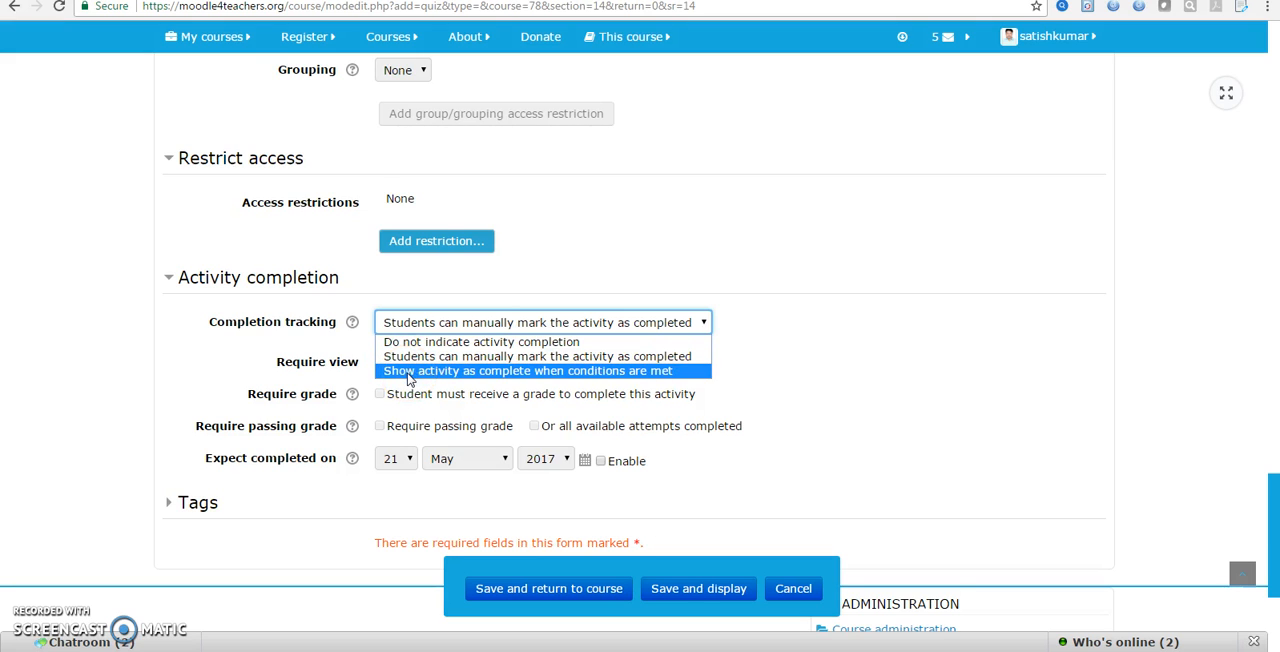
left_click(404, 358)
left_click(404, 358)
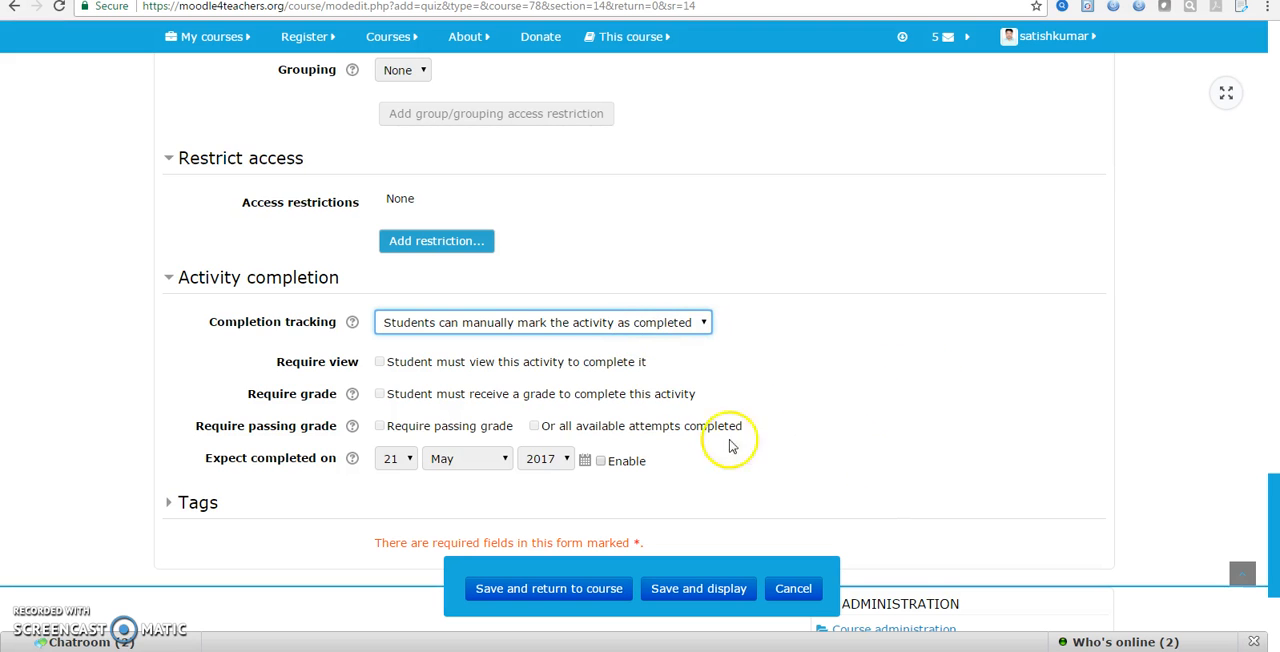
scroll(665, 440, "down", 1)
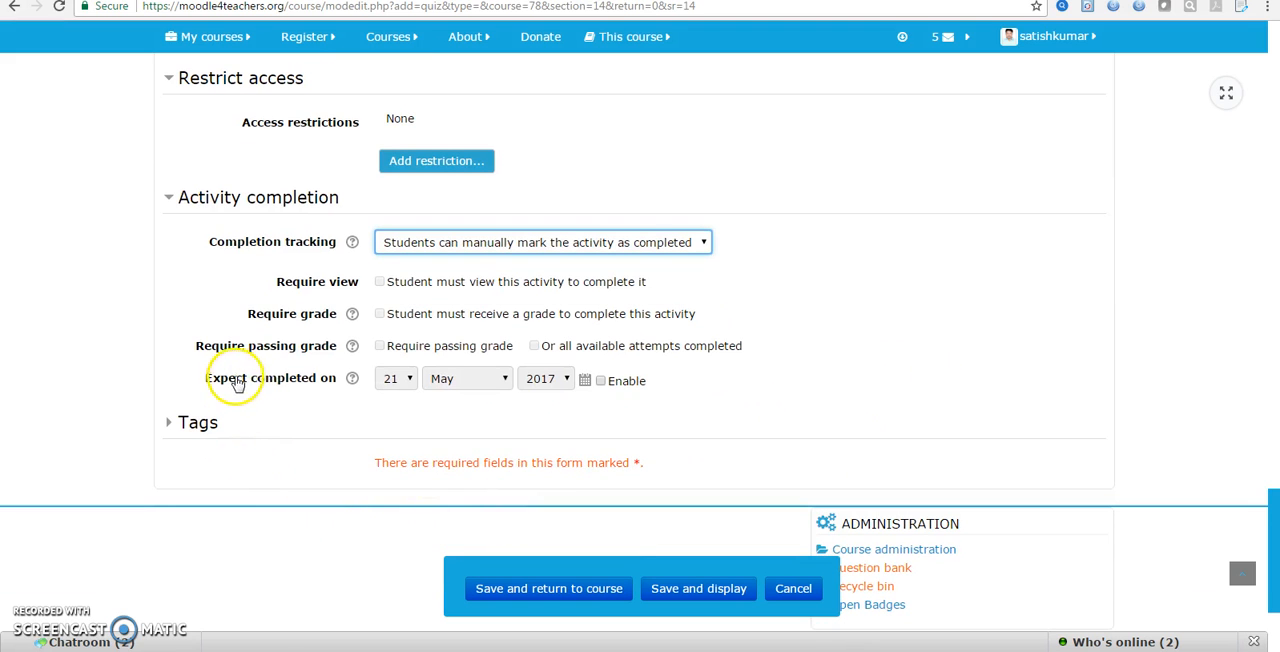
left_click(600, 381)
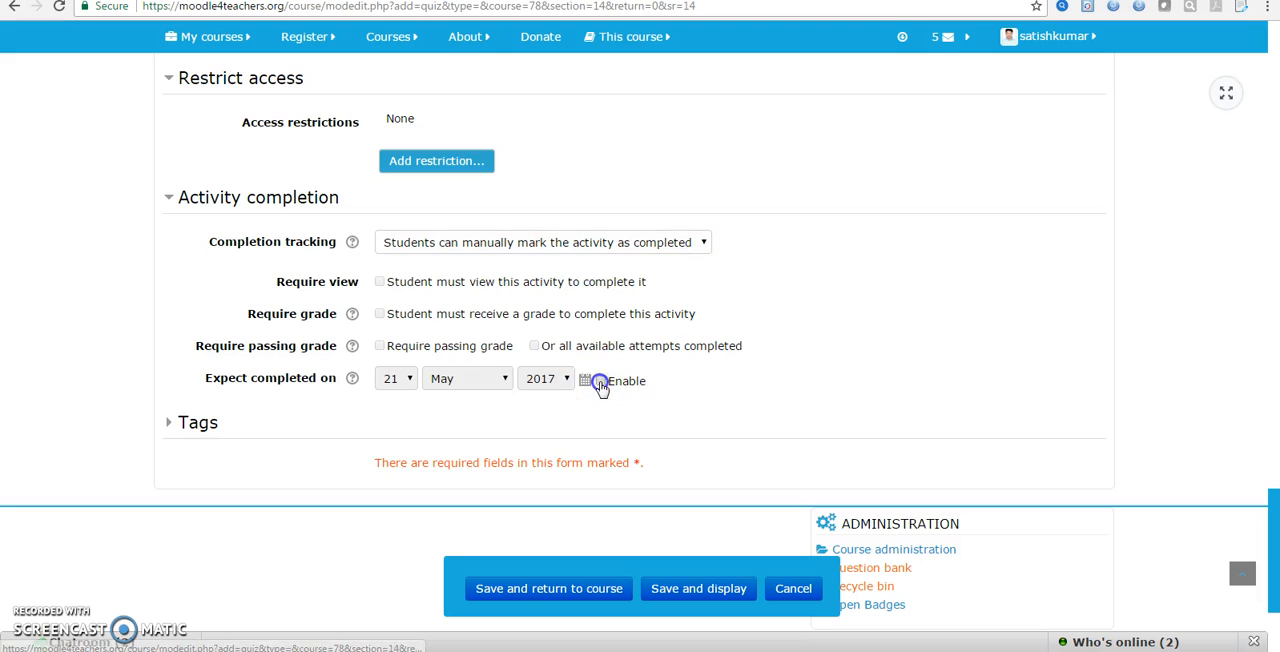
left_click(600, 381)
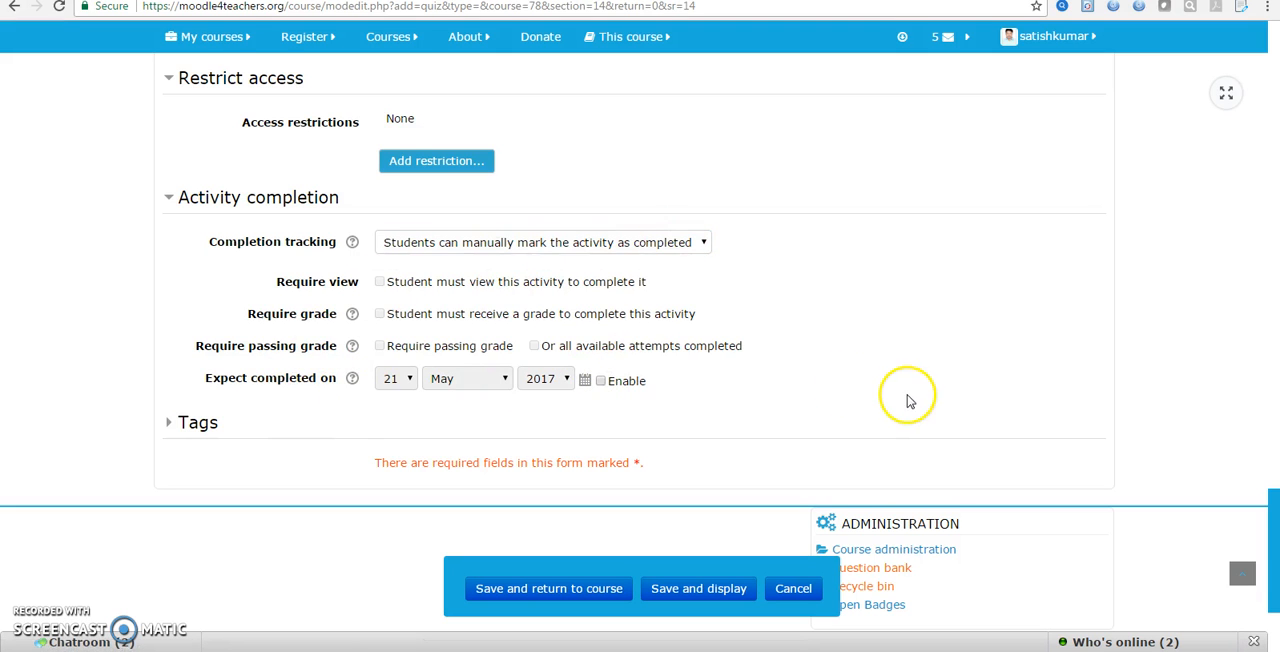
Review the quiz form back up to its name and description, and save the quiz, returning to the course
scroll(907, 395, "up", 1)
scroll(907, 390, "up", 12)
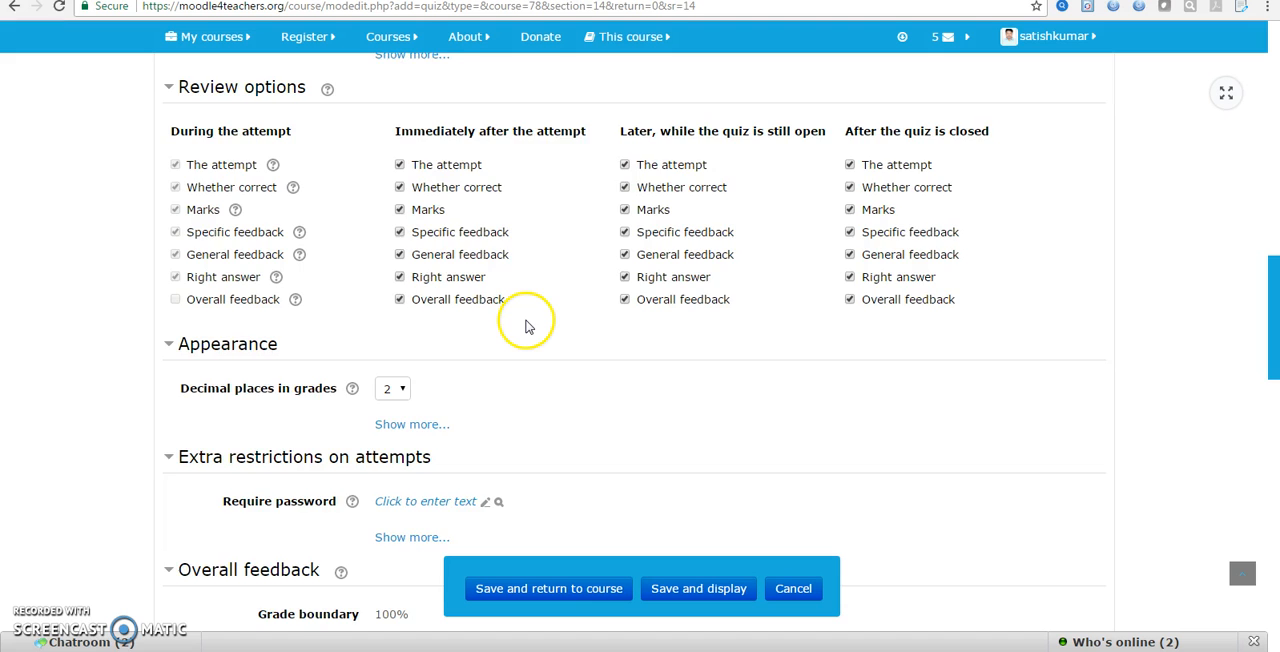
scroll(519, 321, "up", 15)
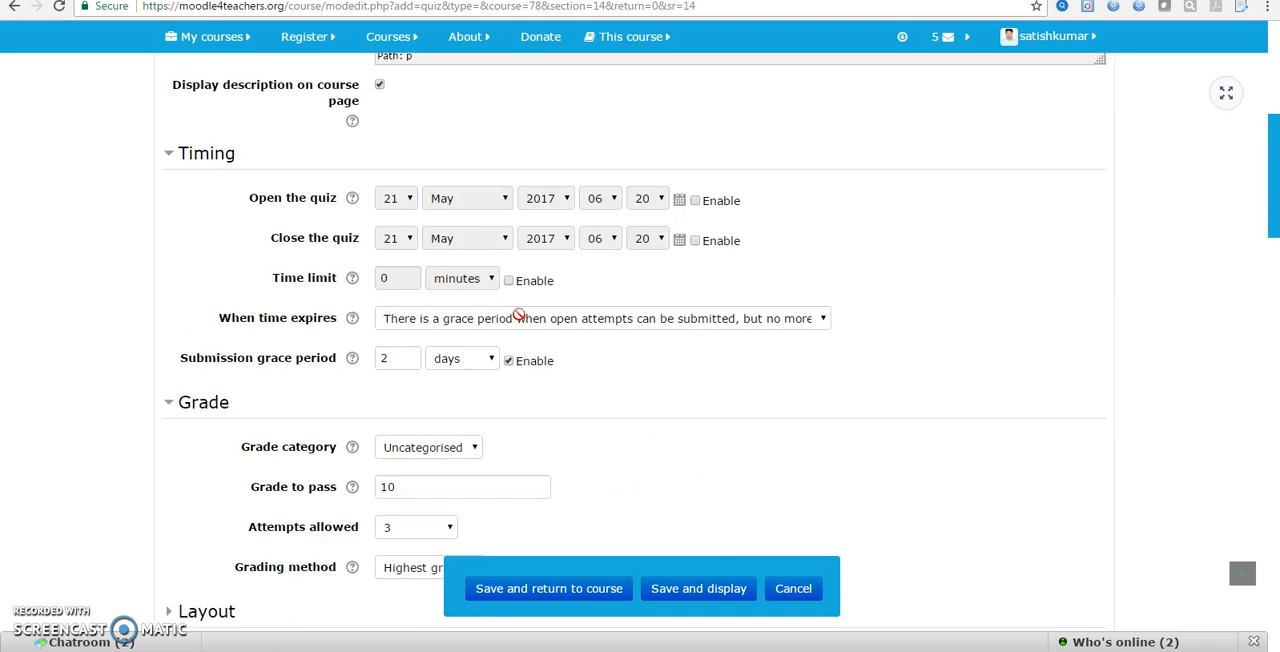
scroll(519, 321, "up", 4)
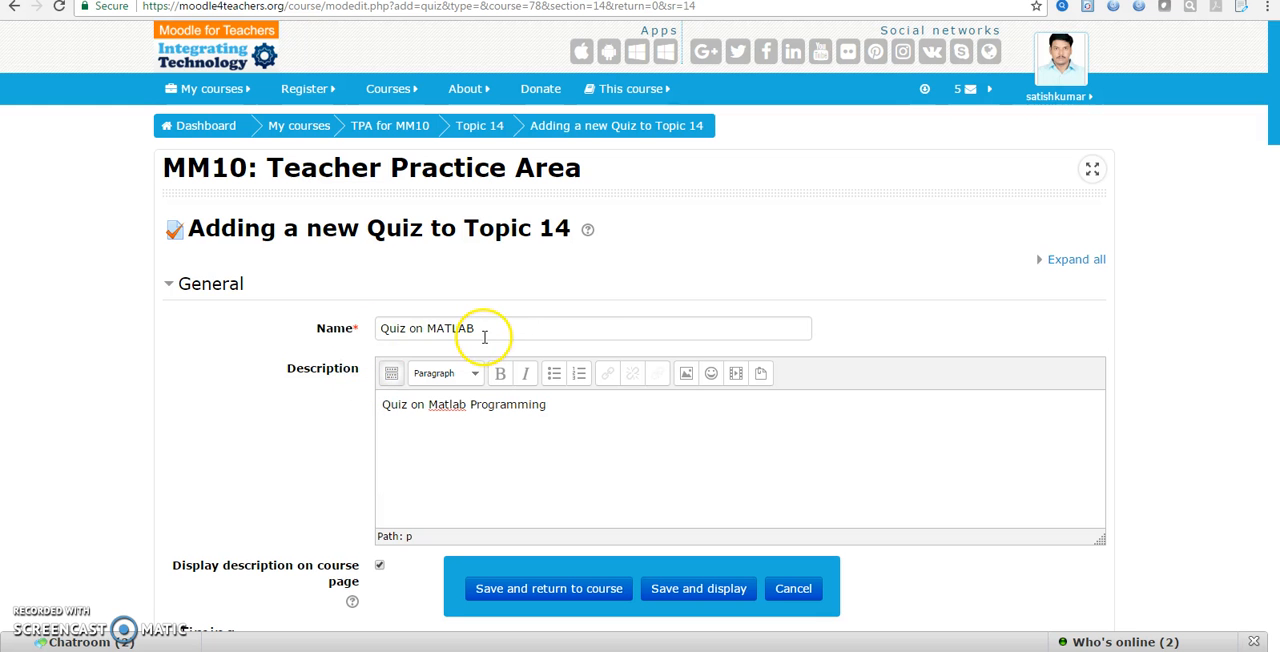
scroll(484, 340, "down", 15)
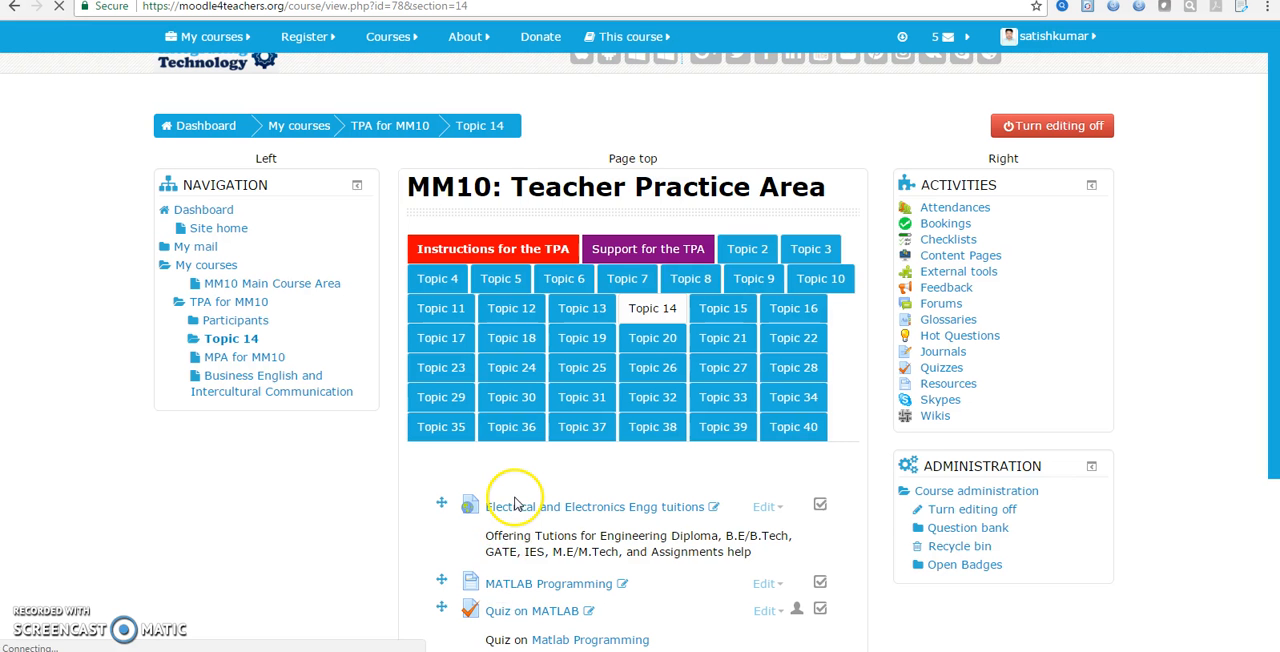
Inspect the edit options and the overview page of Quiz on MATLAB in Topic 14, and return to the course
scroll(512, 530, "down", 3)
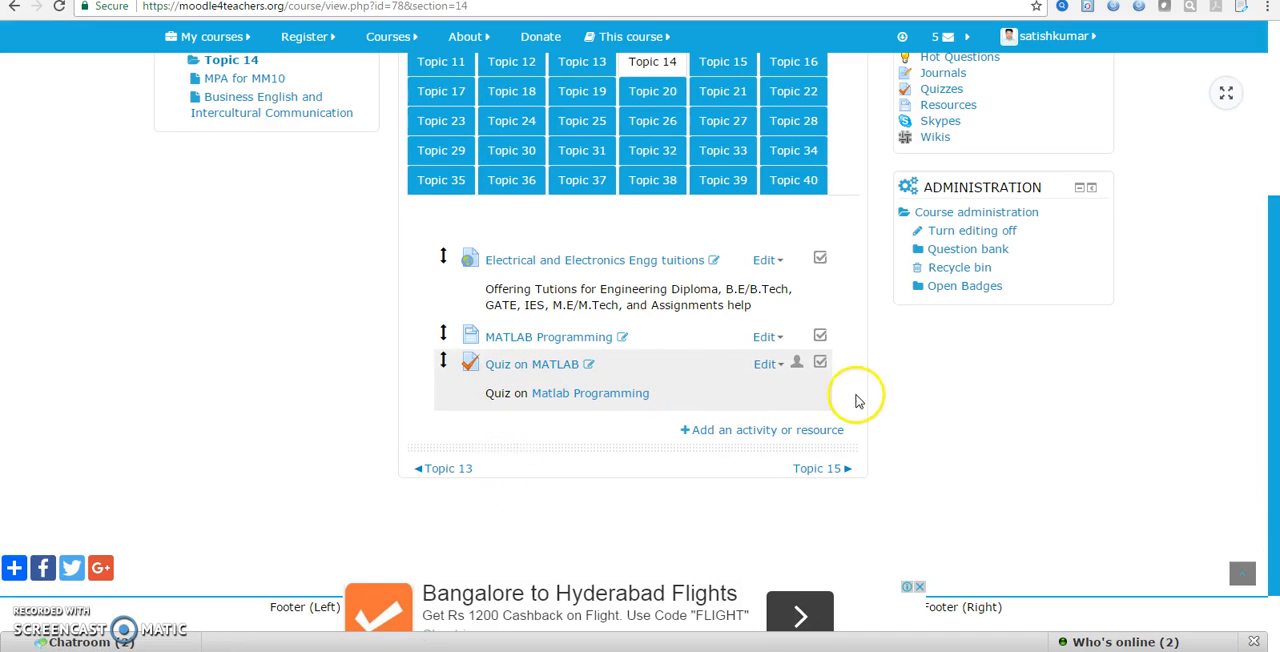
left_click(783, 366)
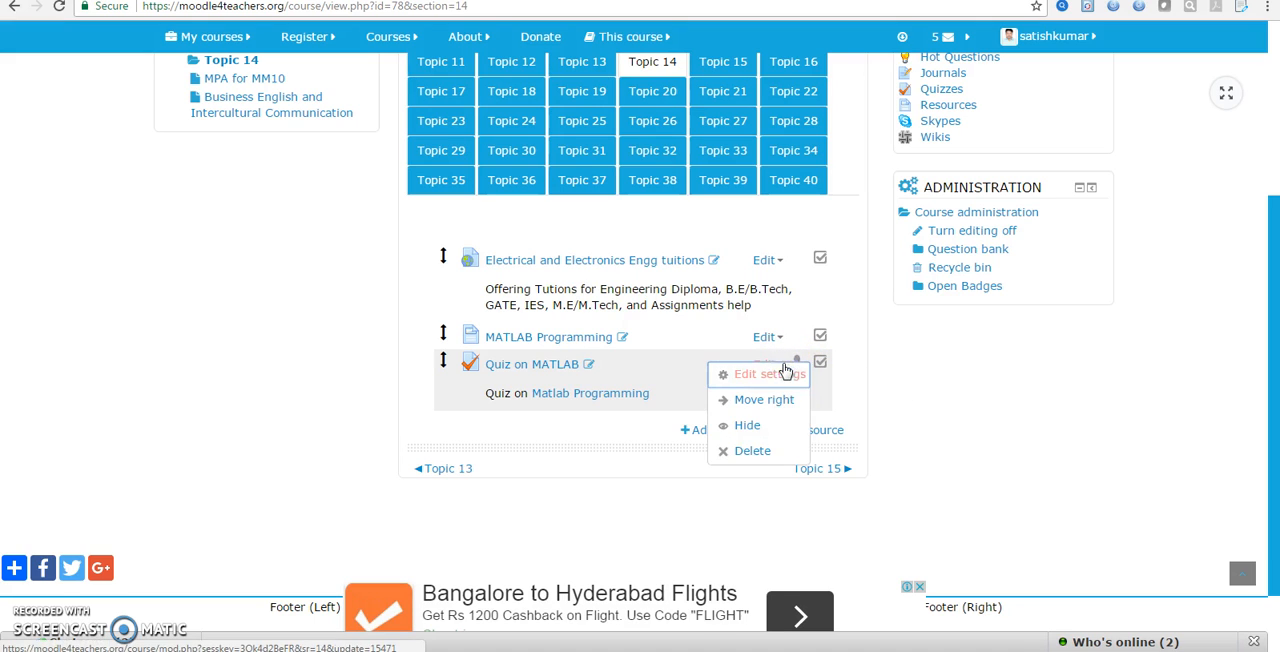
left_click(773, 408)
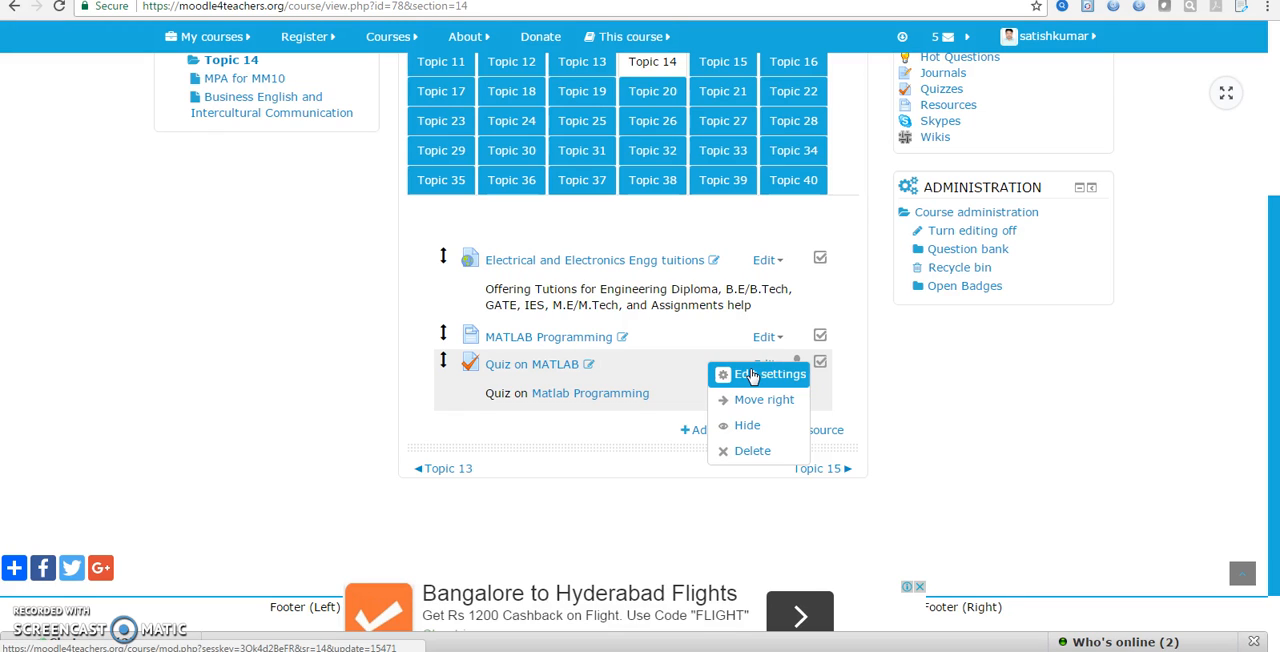
left_click(531, 377)
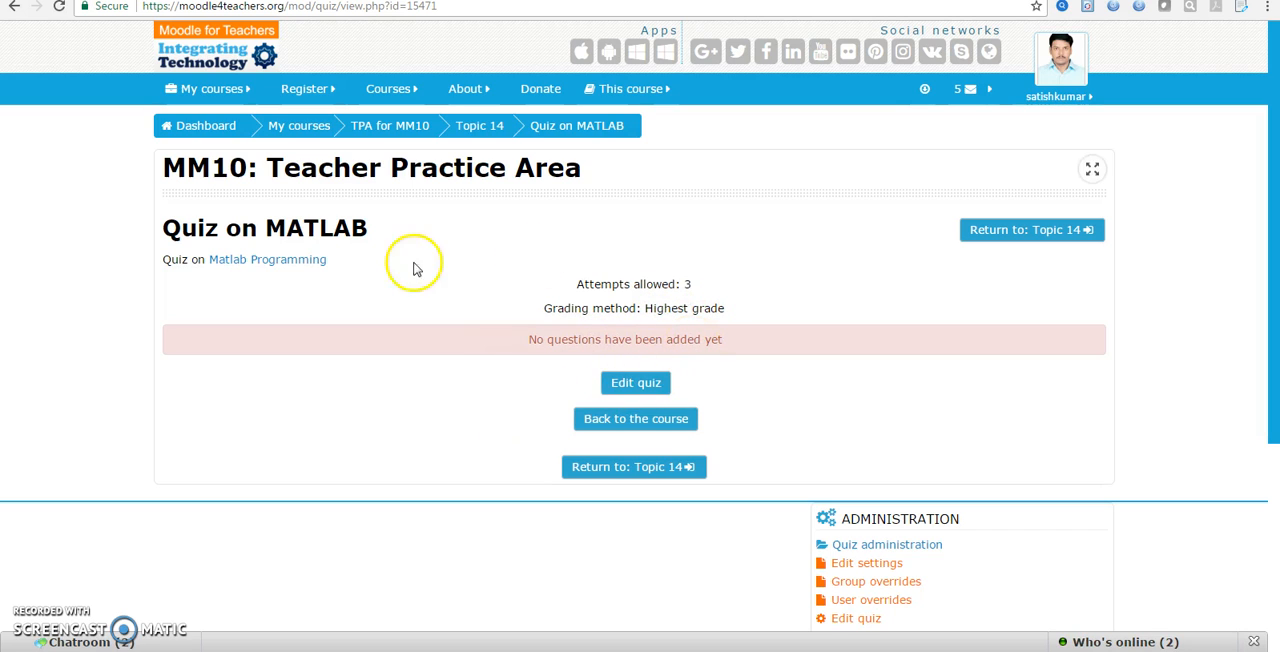
left_click(604, 421)
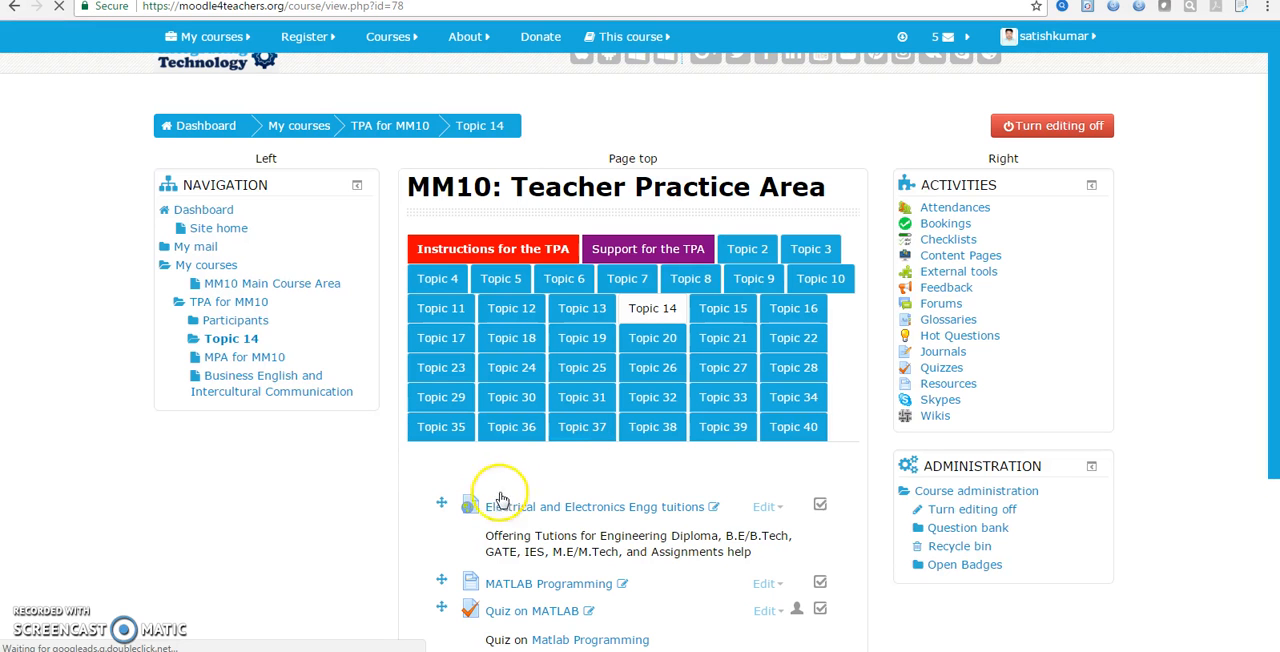
Browse the activities available for Topic 14, check the help for the Skype activity, and cancel without adding it
scroll(444, 463, "down", 1)
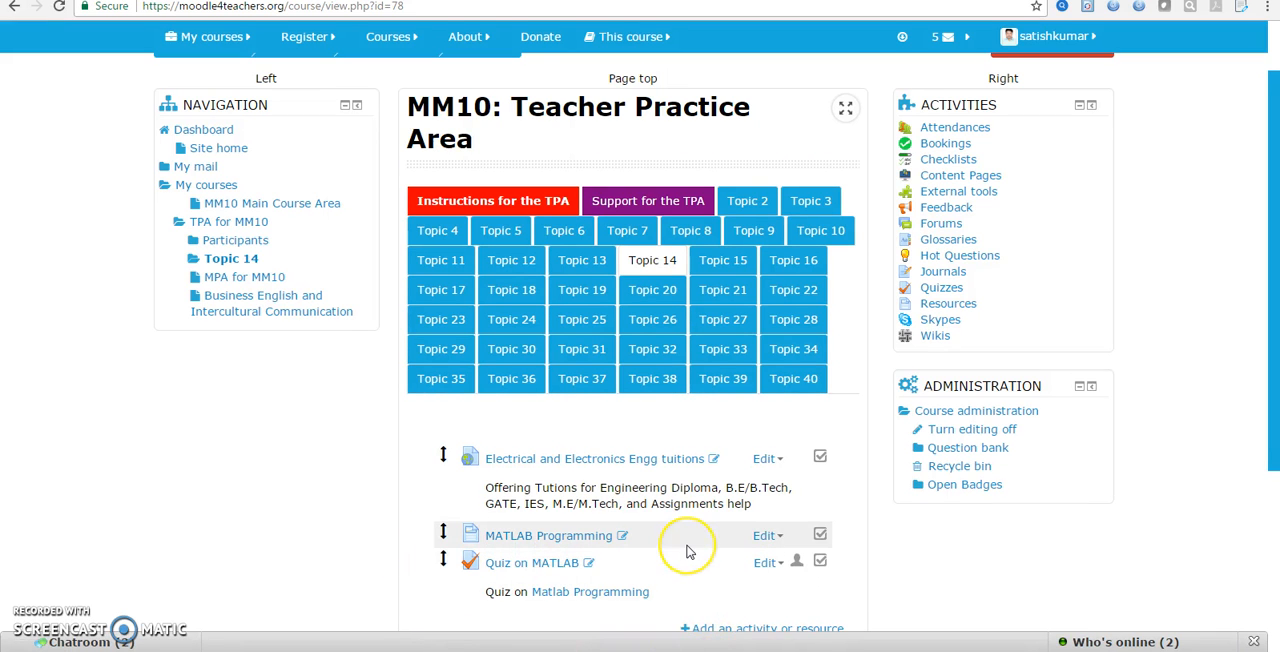
scroll(687, 552, "down", 2)
left_click(741, 470)
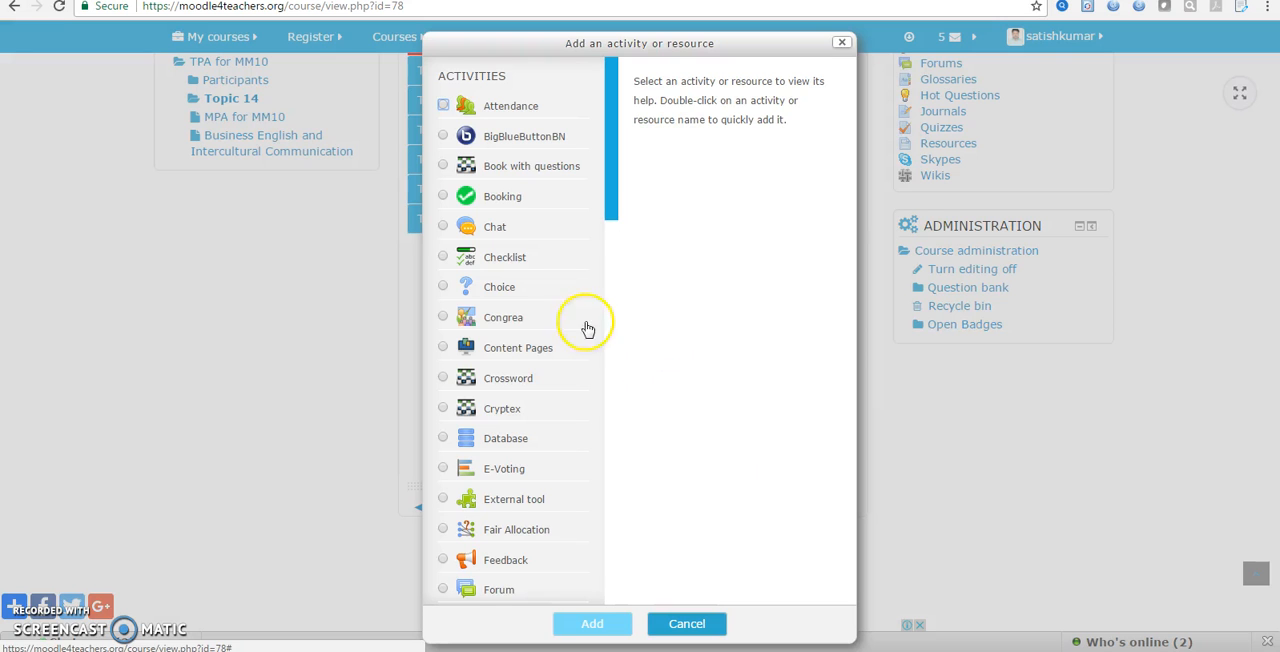
left_click(607, 185)
left_click_drag(607, 185, 611, 430)
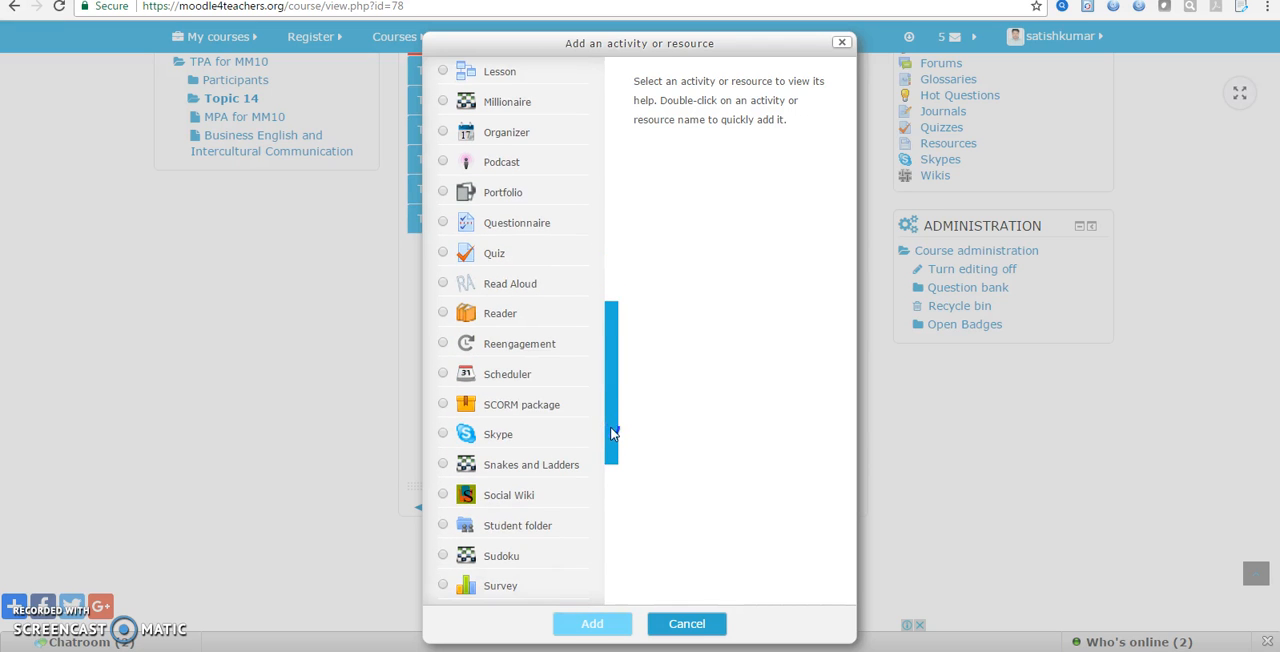
left_click(443, 434)
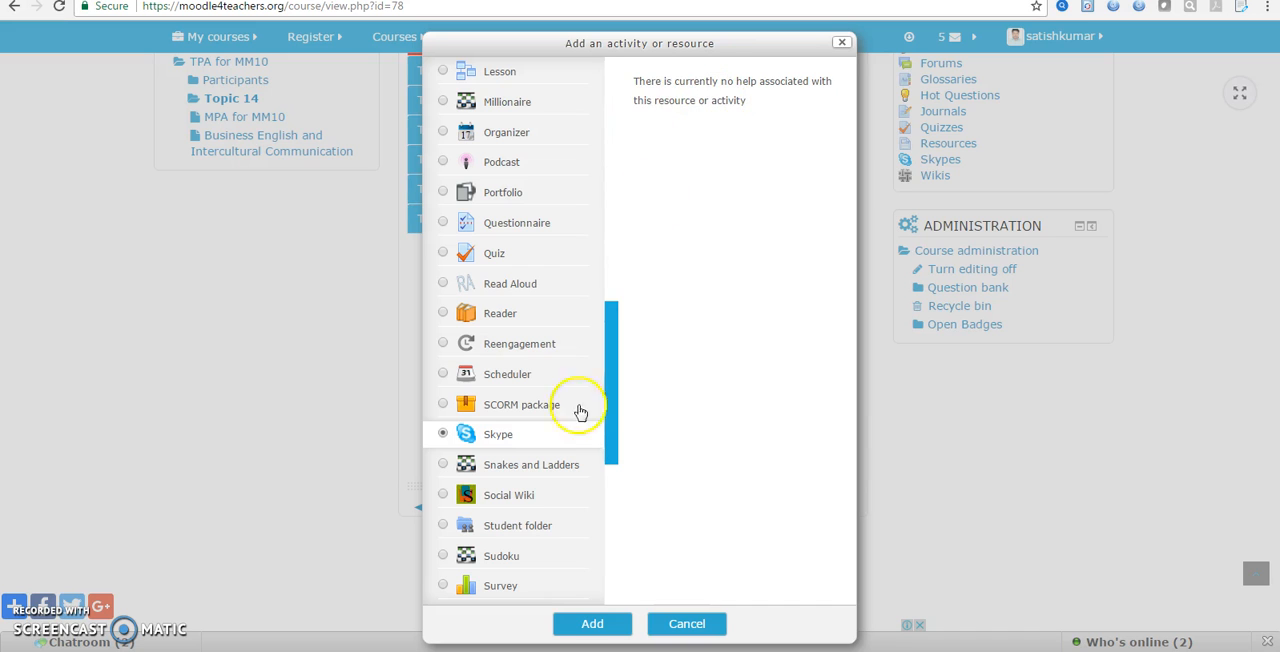
left_click(686, 624)
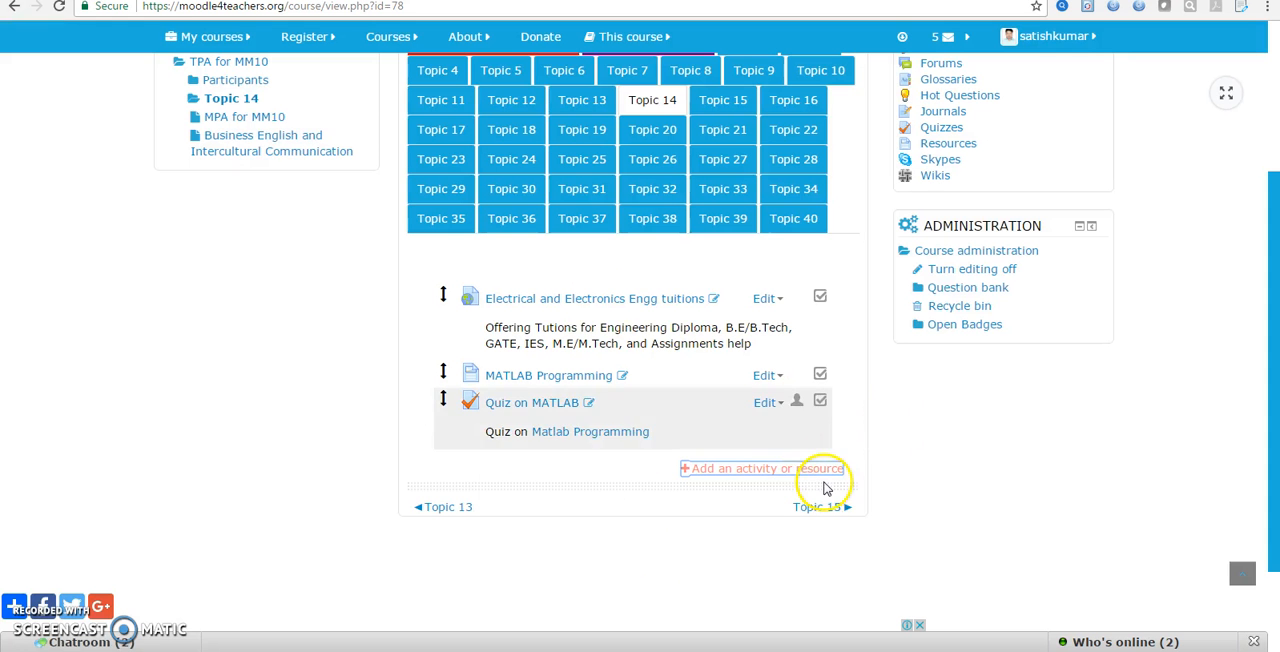